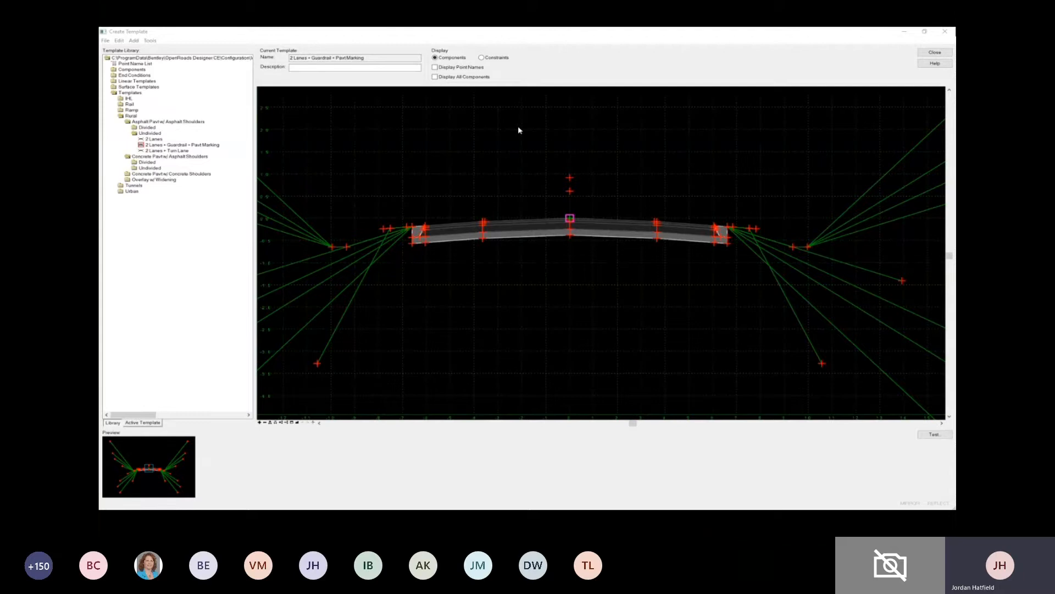
- Inspect the description in the component properties of the TC_Asph Conc Wearing Cse layer, closing them without changes
scroll(612, 216, up, 2)
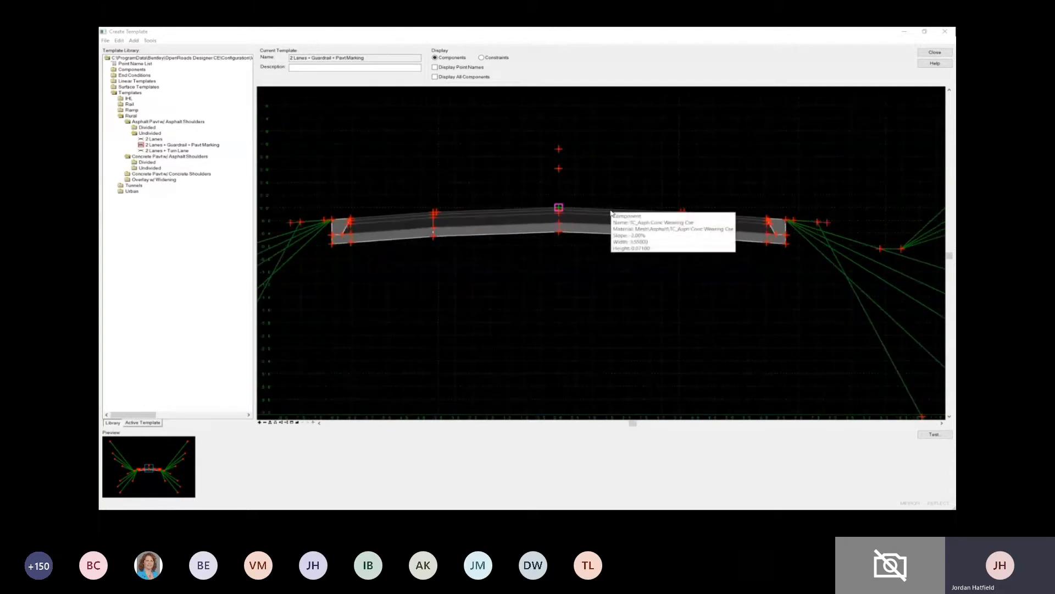
double_click(611, 216)
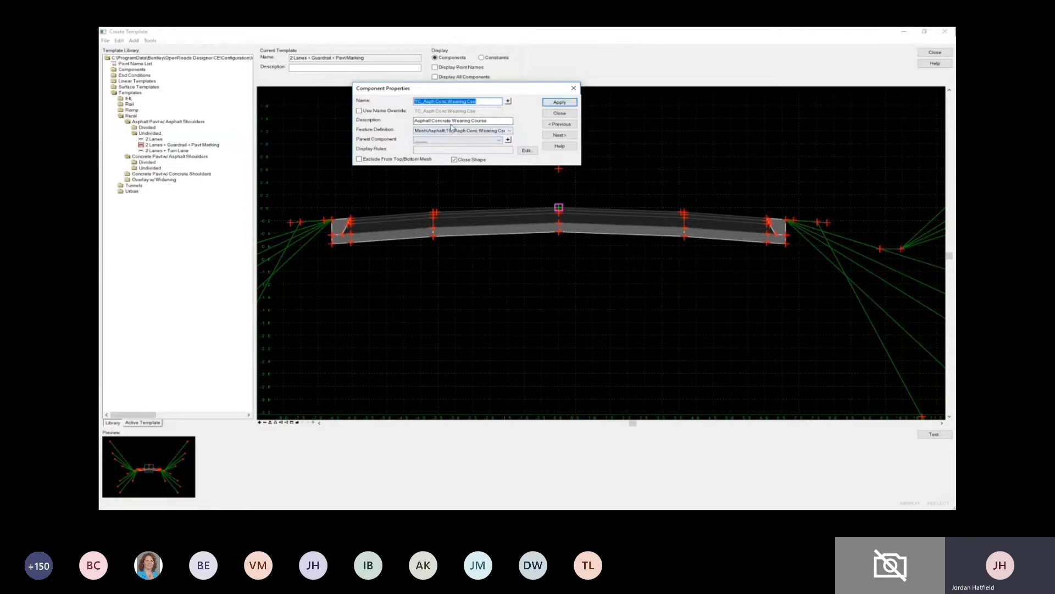
drag(490, 120, 415, 121)
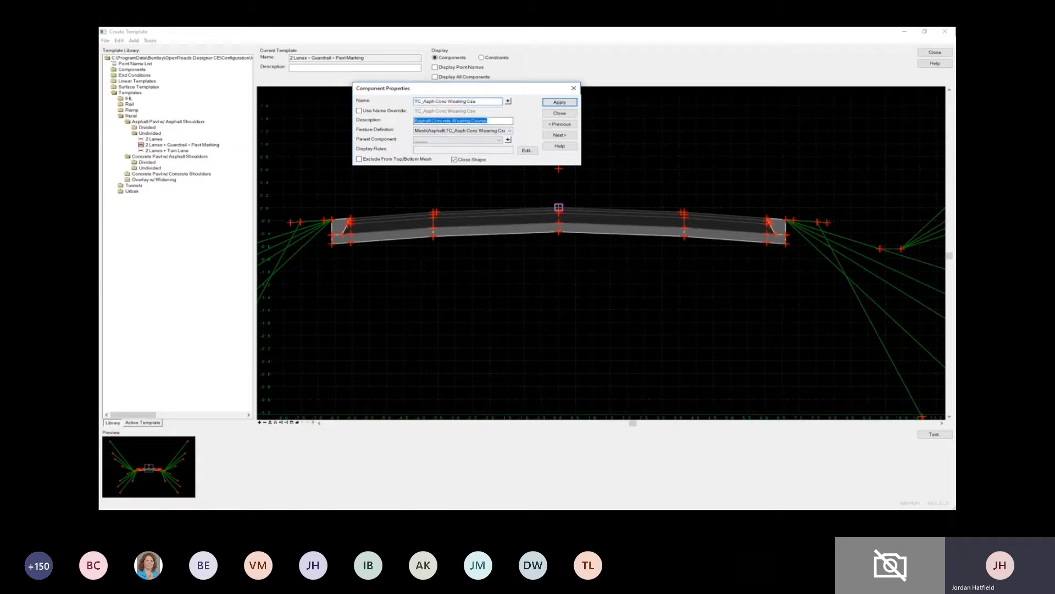
click(559, 113)
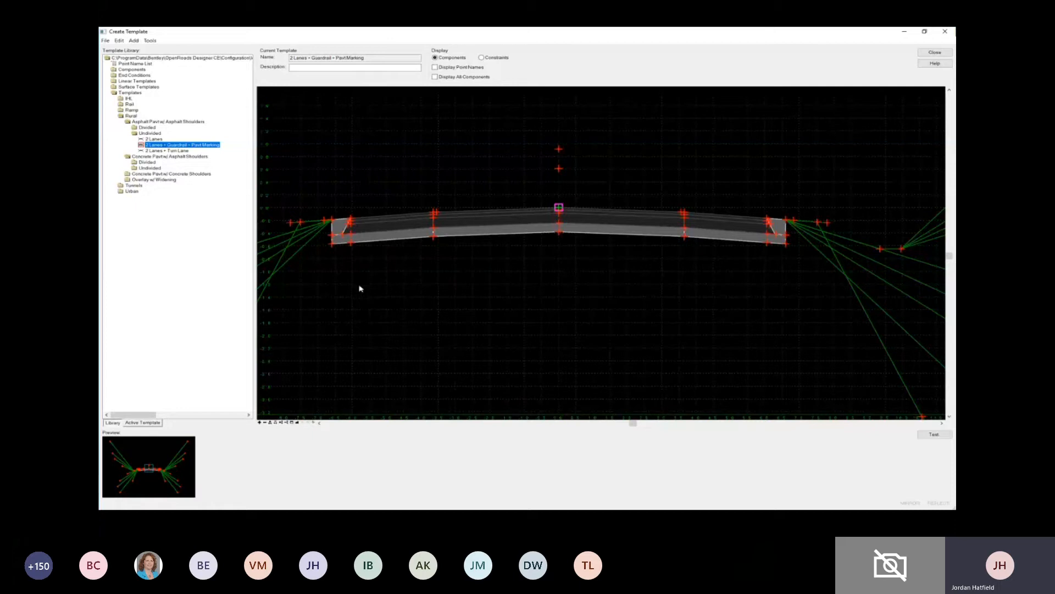
- List the active template's component feature definitions and highlight the asphalt wearing, intermediate, base and Aggregate Typ A definitions one by one
click(143, 422)
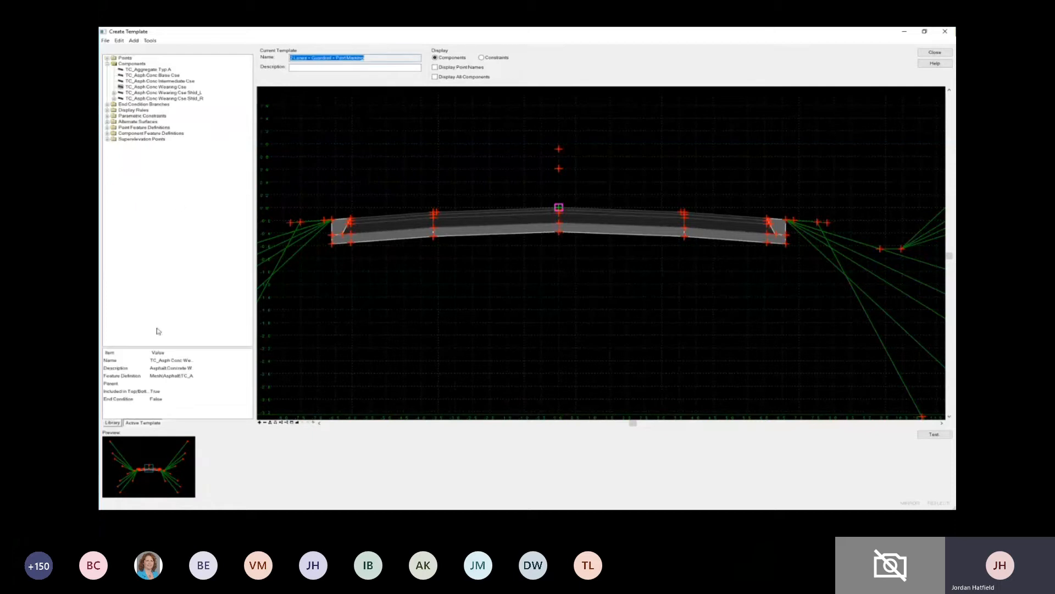
click(107, 133)
click(211, 157)
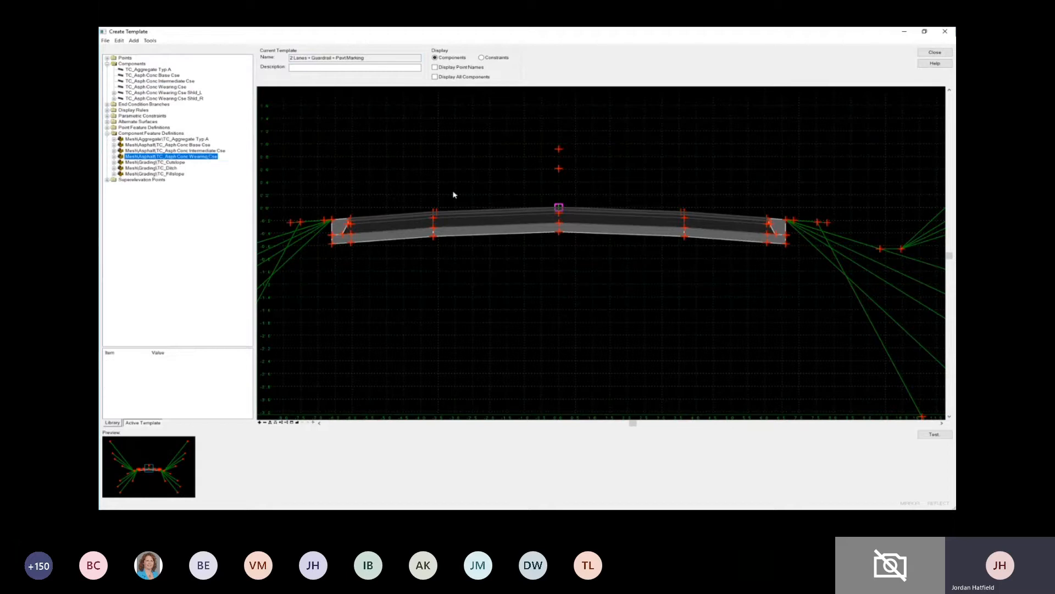
click(209, 151)
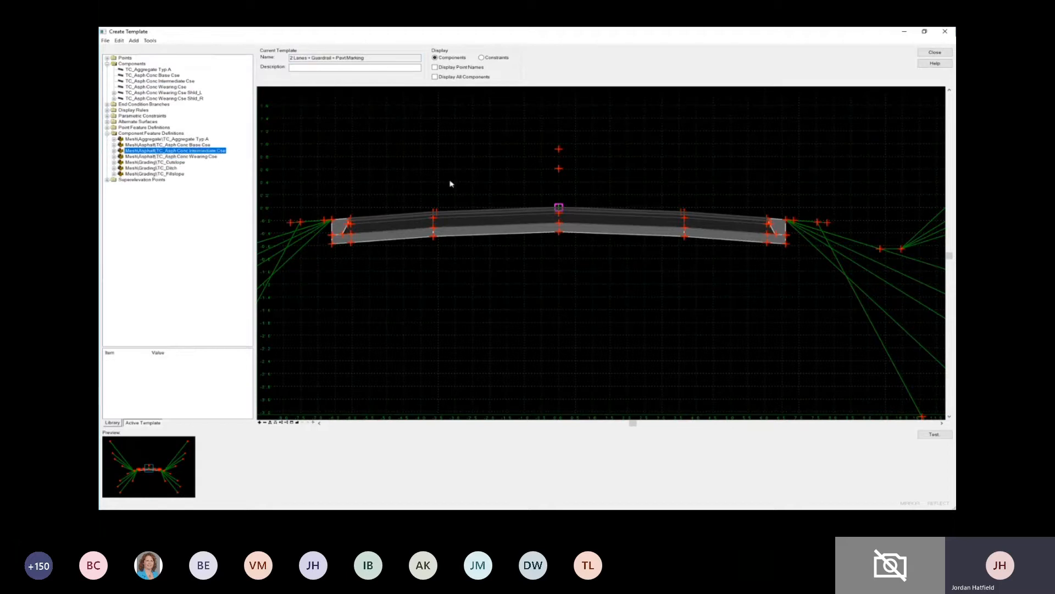
click(191, 144)
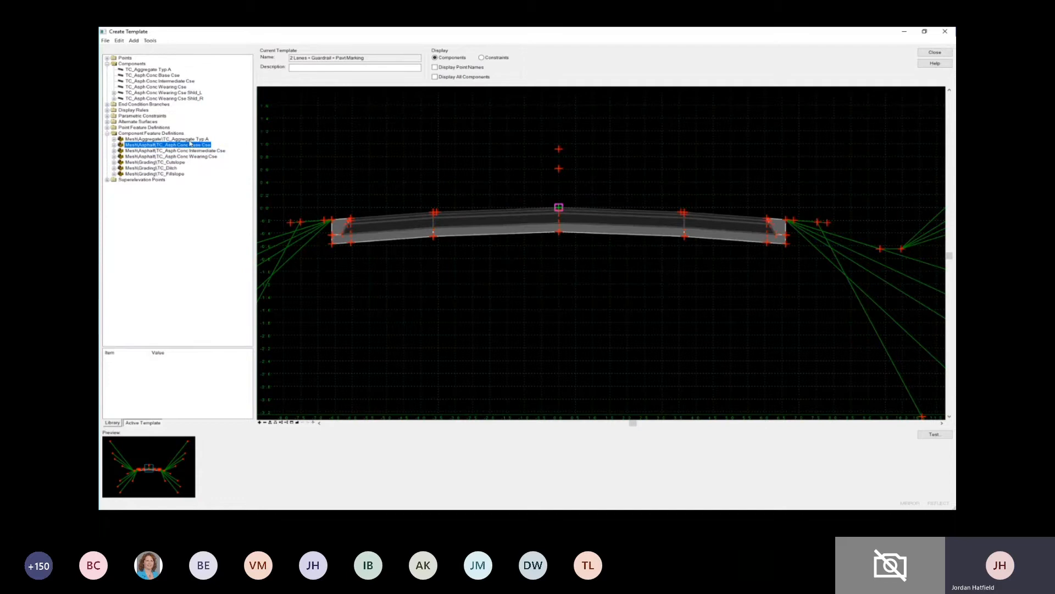
click(190, 139)
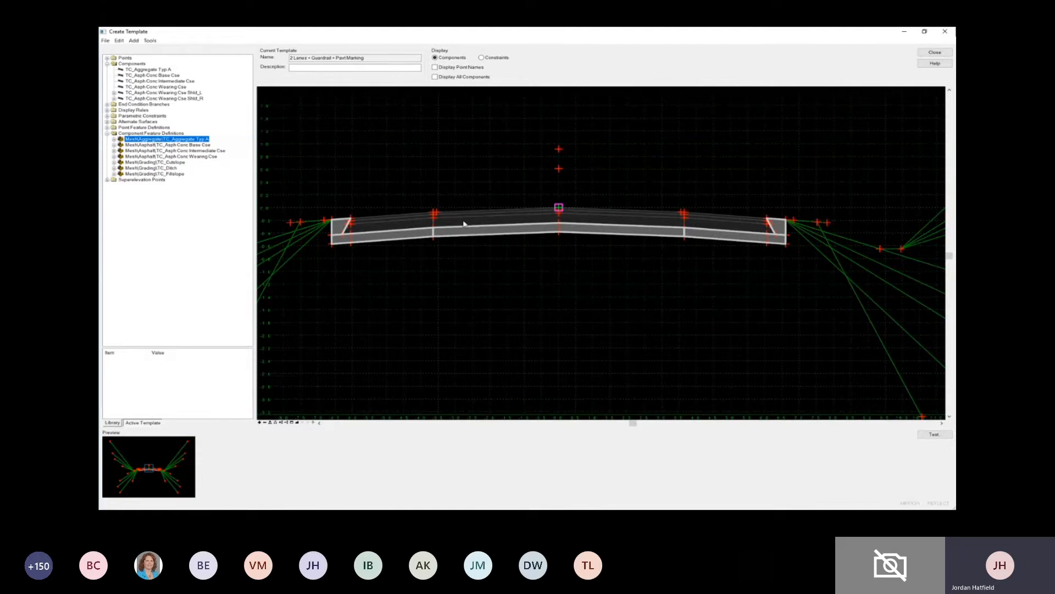
- List the active template's point feature definitions and highlight the points using the single solid white pavement marking definition
scroll(467, 226, down, 2)
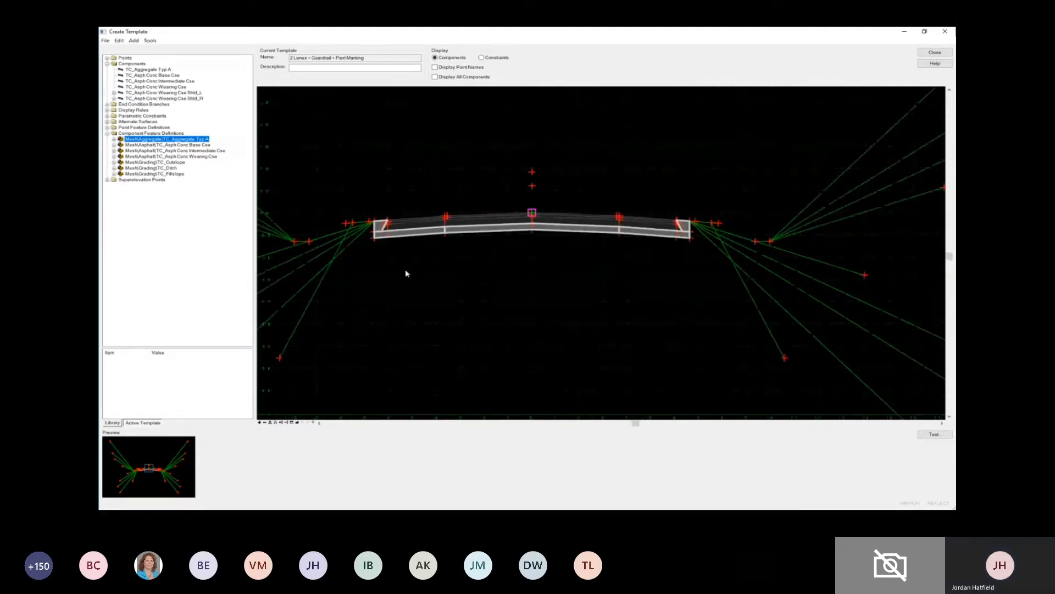
scroll(407, 273, down, 1)
scroll(410, 273, down, 2)
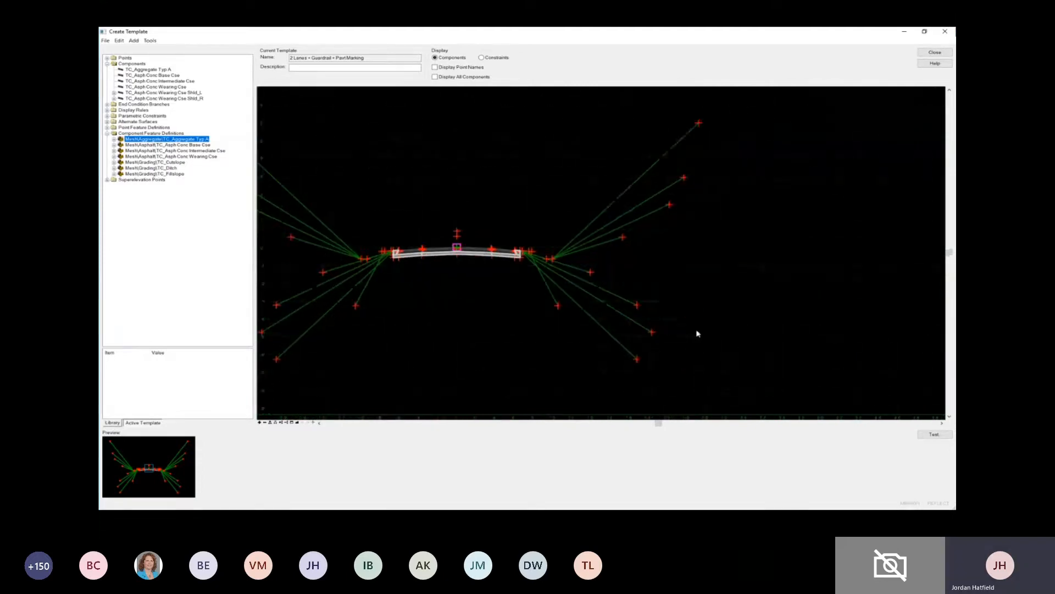
middle_drag(698, 334, 736, 321)
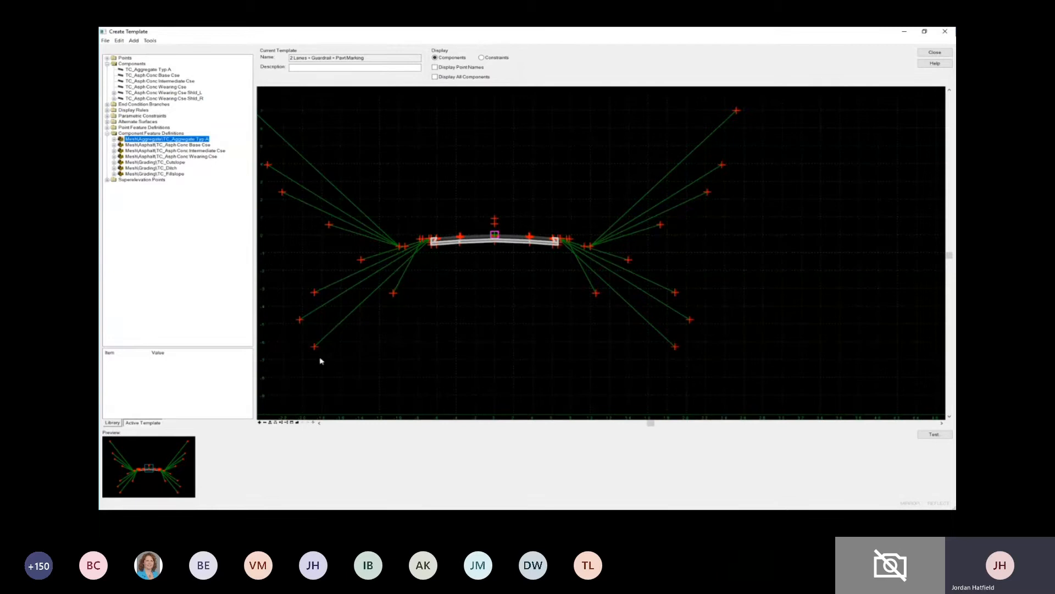
click(112, 128)
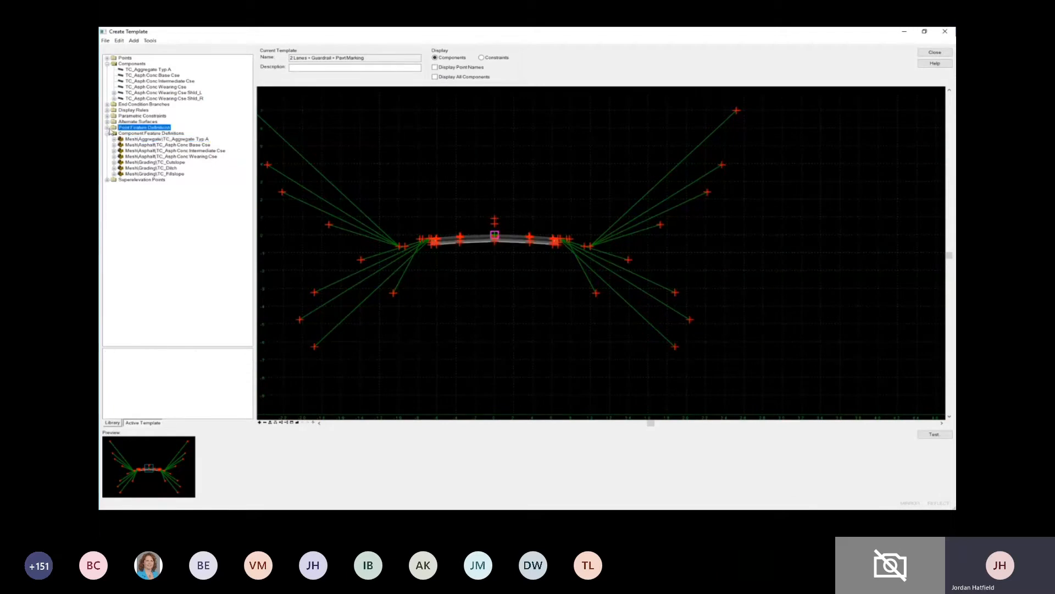
click(110, 130)
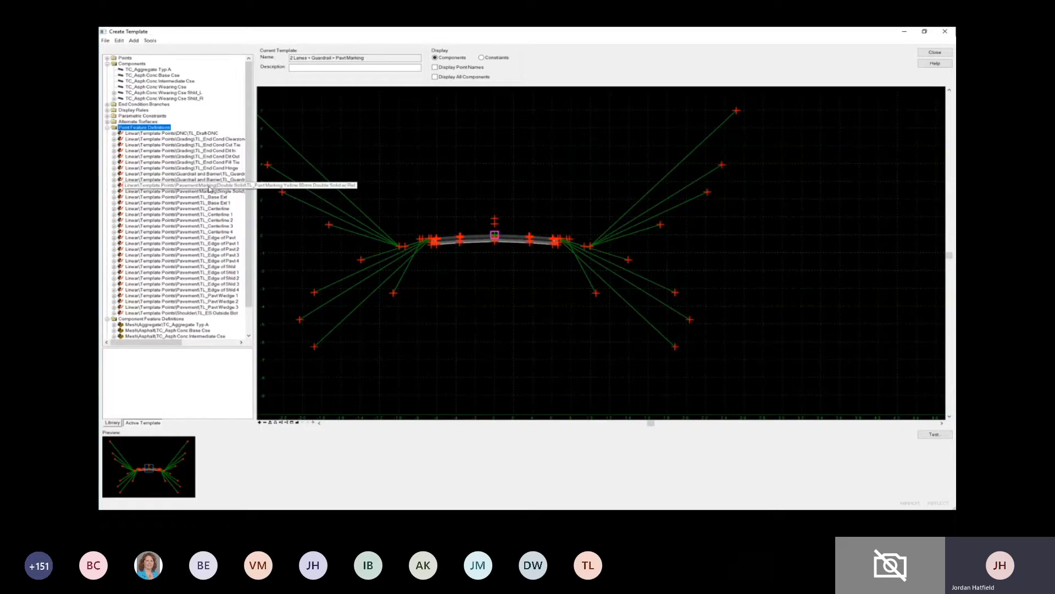
click(452, 229)
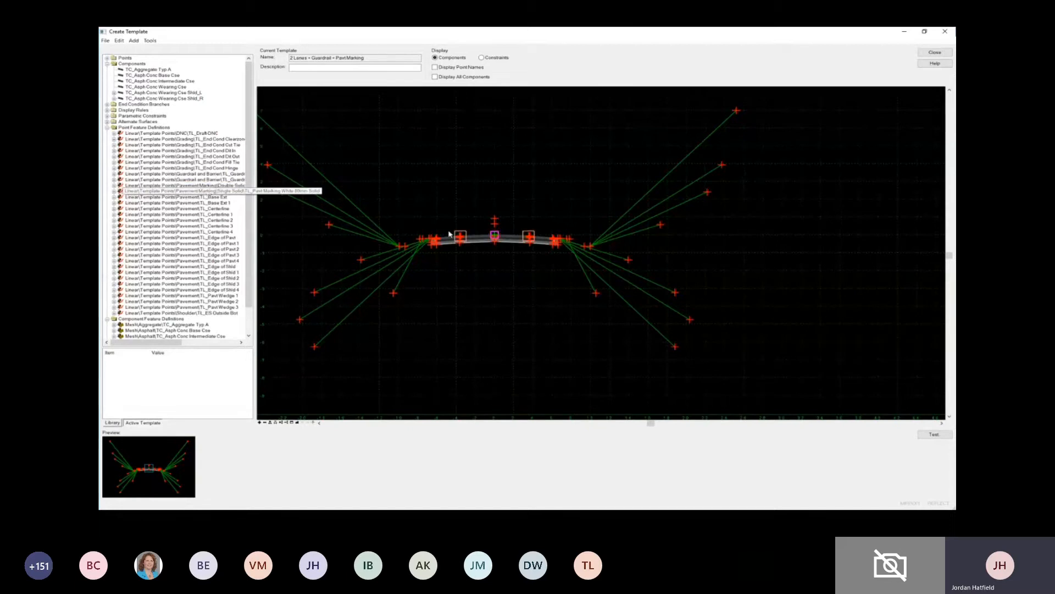
click(206, 193)
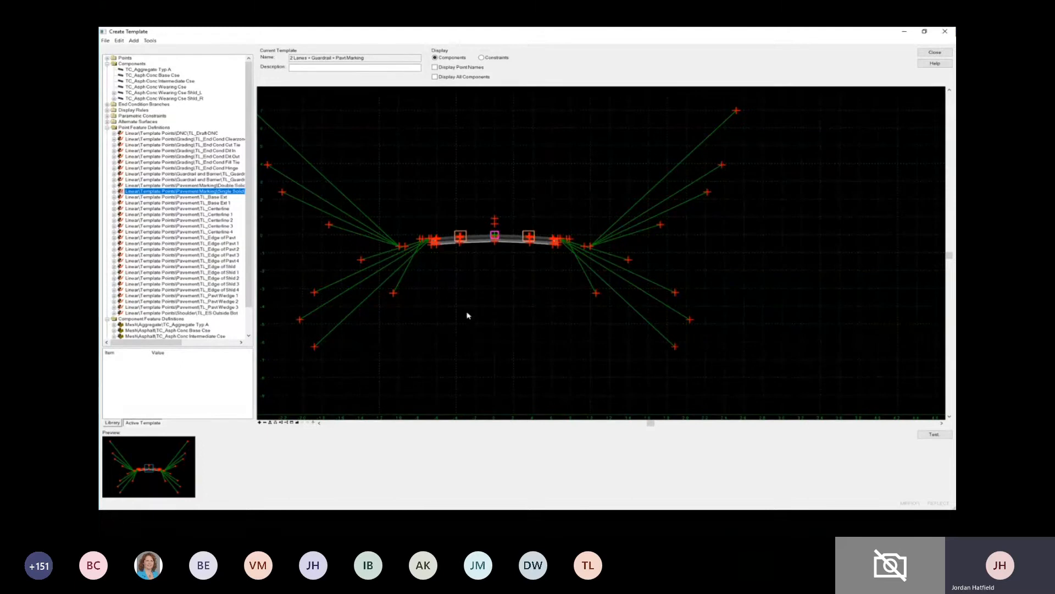
- Highlight the points using the TL_Edge of Pavt 4, 3, 2 and 1 feature definitions in turn
middle_drag(466, 315, 487, 307)
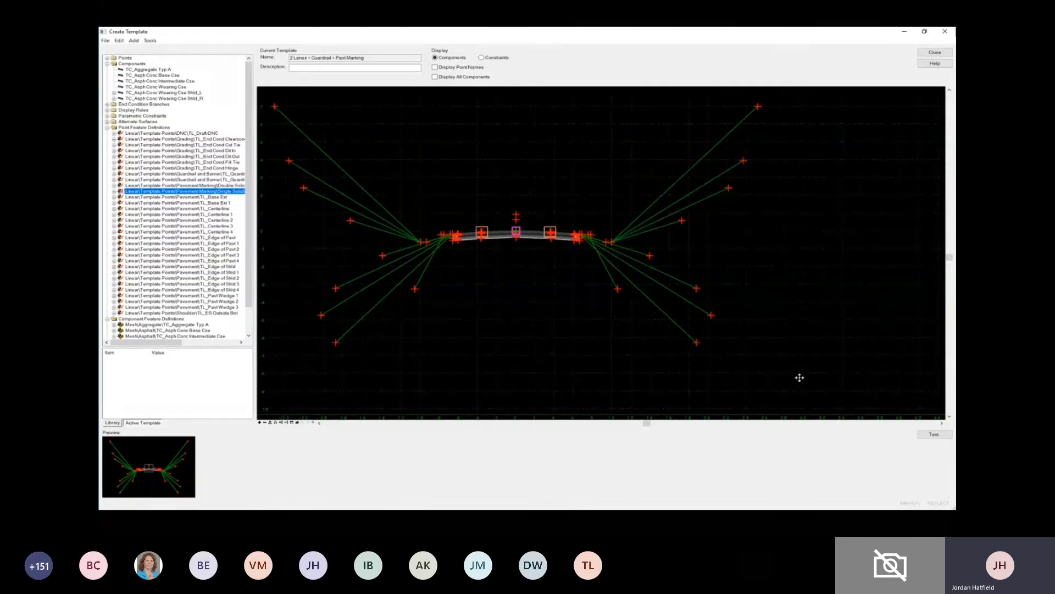
click(226, 261)
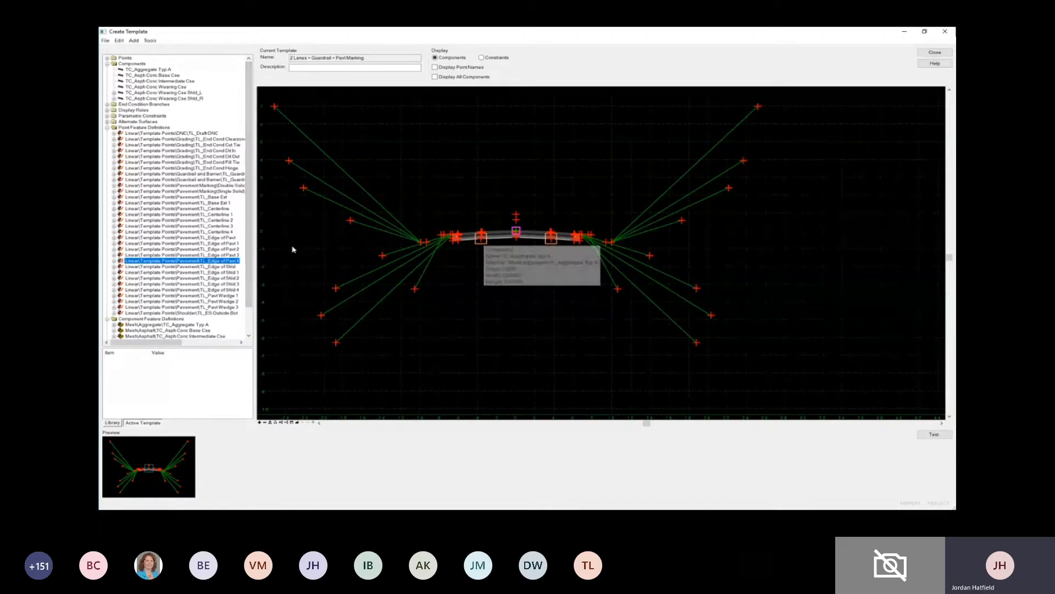
key(Up)
click(232, 249)
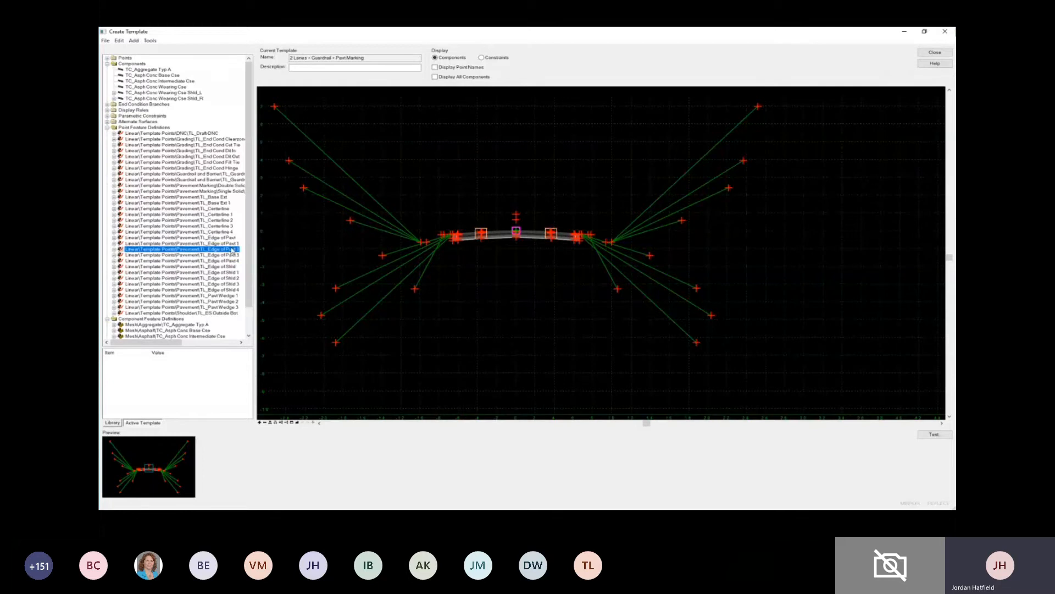
click(233, 244)
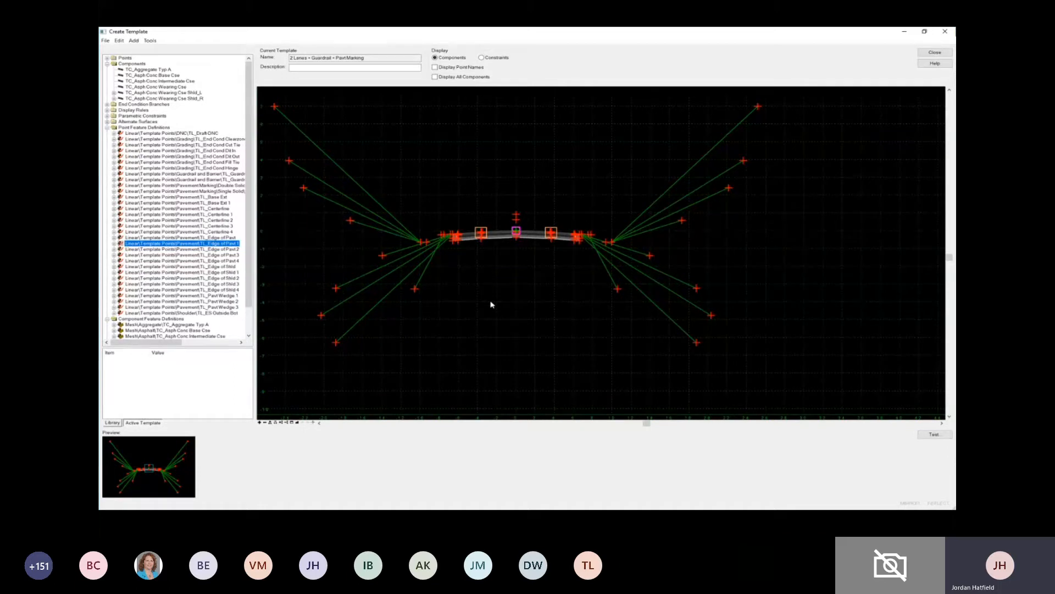
mouse_move(115, 378)
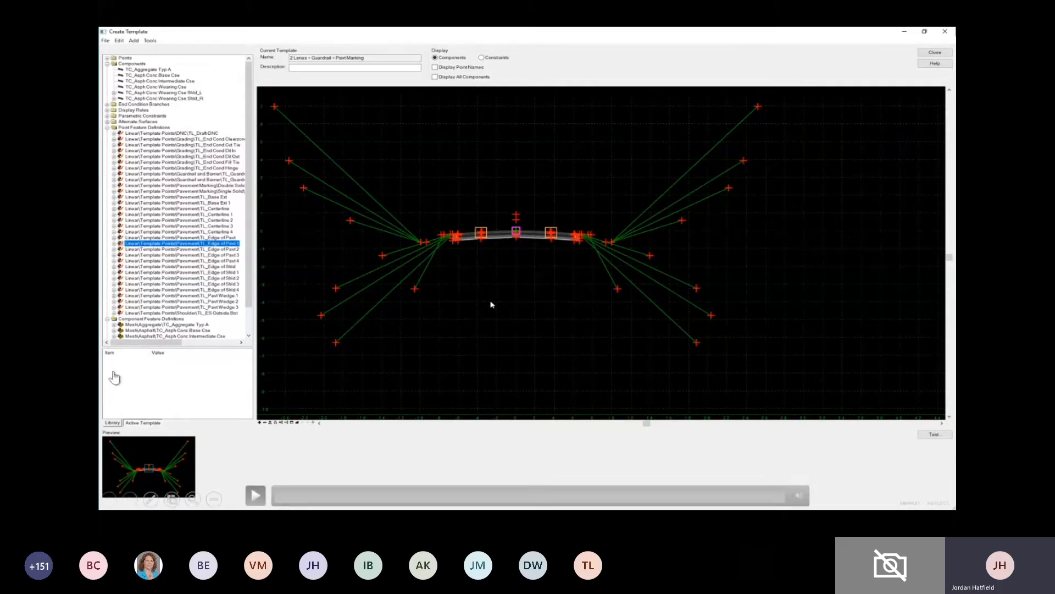
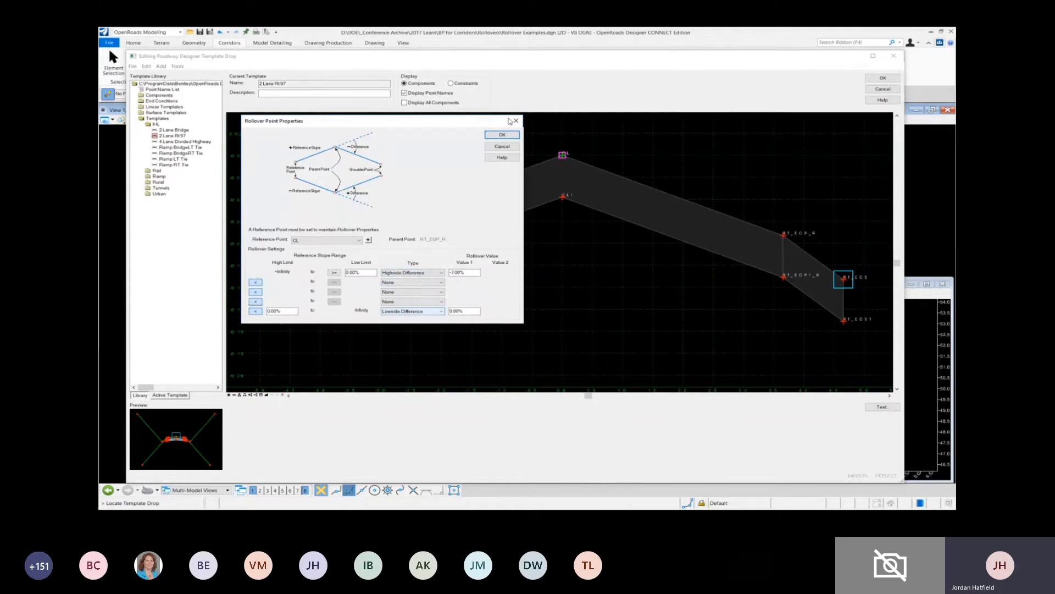
- Close the RT_EOS rollover and point properties, and test the vertical movement of the RT_EOP_R point to see how the shoulder reacts
click(502, 146)
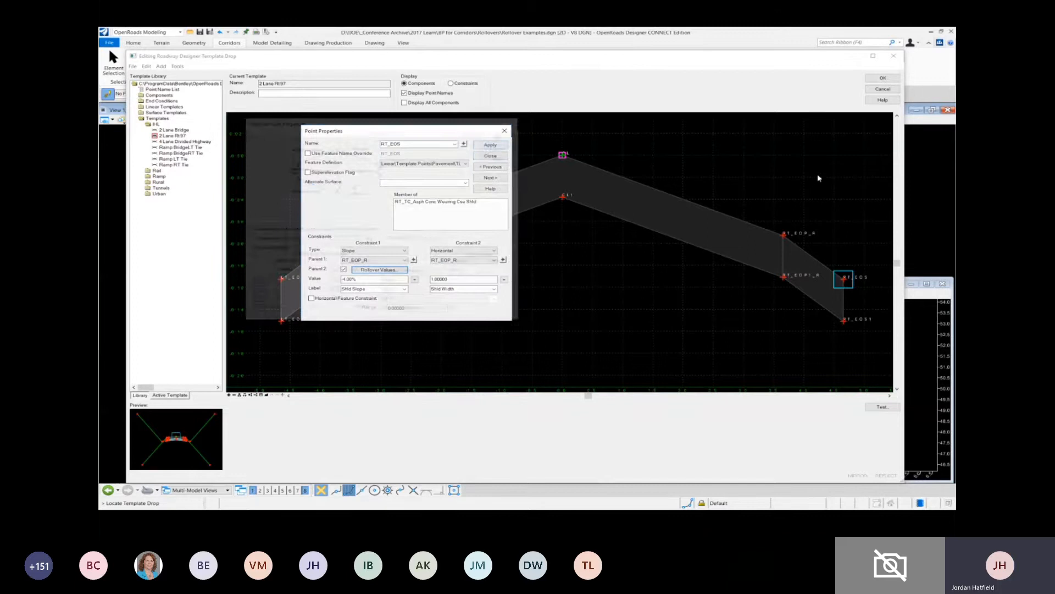
click(486, 159)
right_click(783, 235)
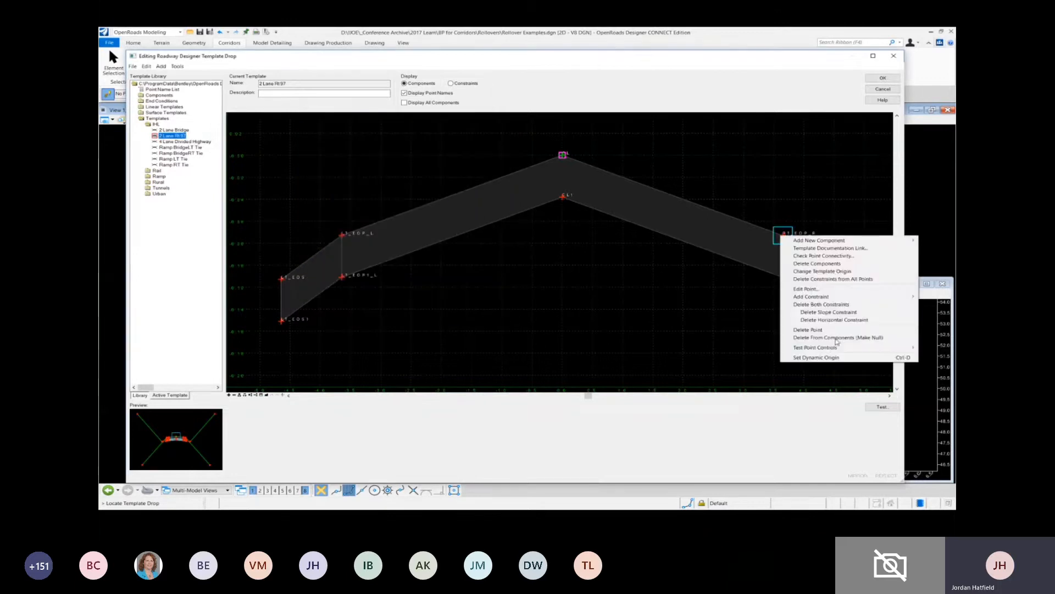
mouse_move(825, 347)
click(735, 364)
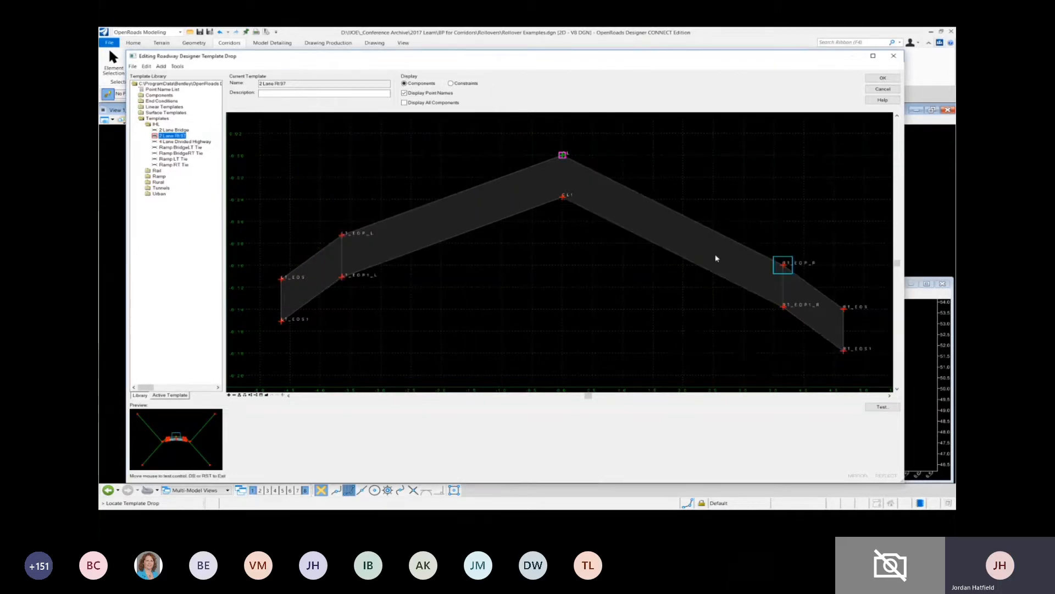
middle_drag(741, 192, 613, 281)
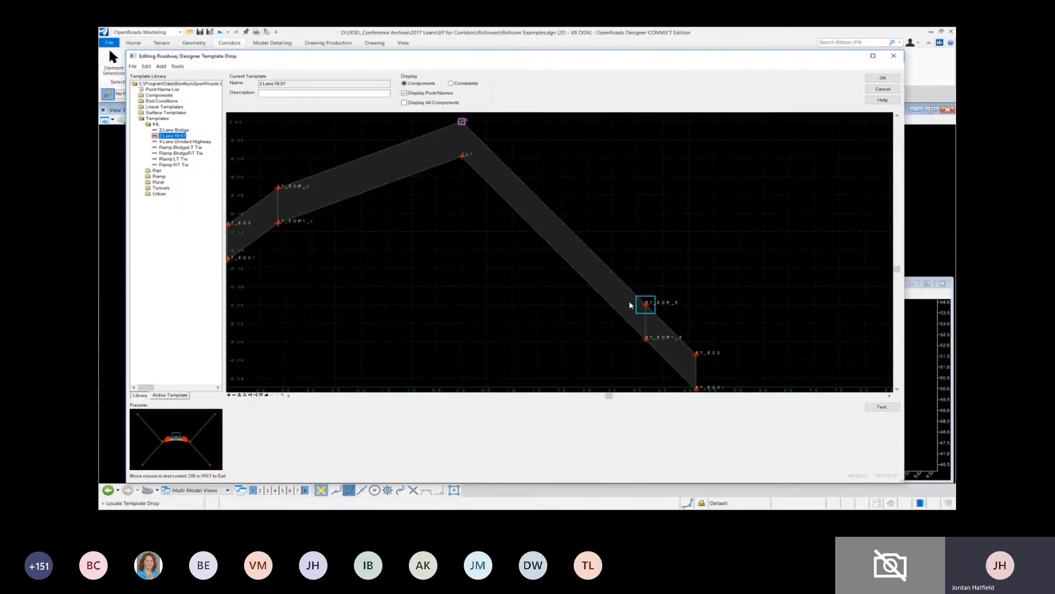
- Leave the template drop editor without saving and advance the corridor cross section to the following stations
click(882, 89)
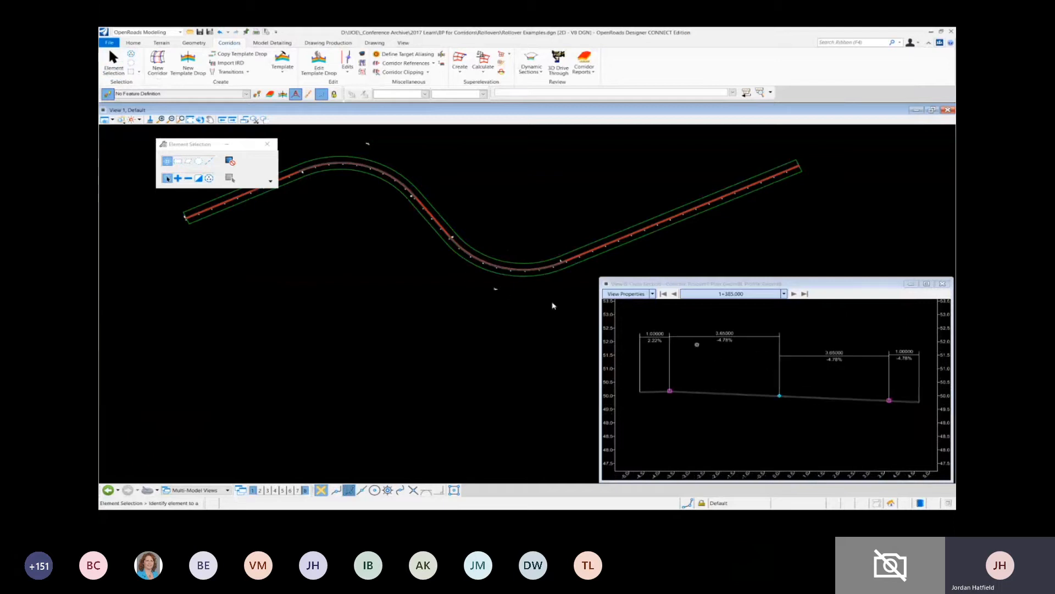
click(794, 294)
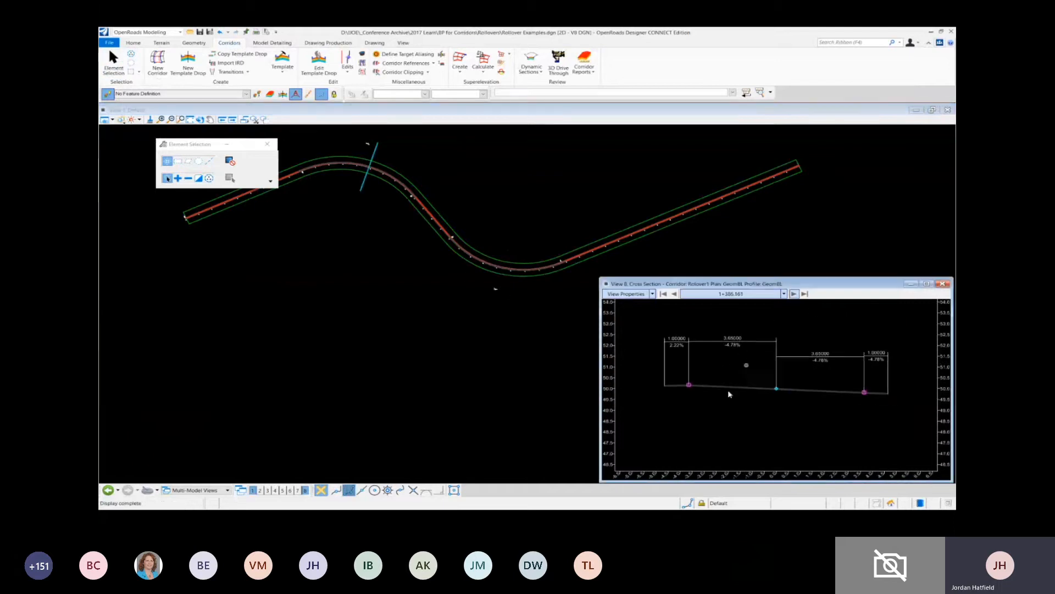
click(794, 294)
- Open the recent file Rollover Examples2.dgn
click(109, 43)
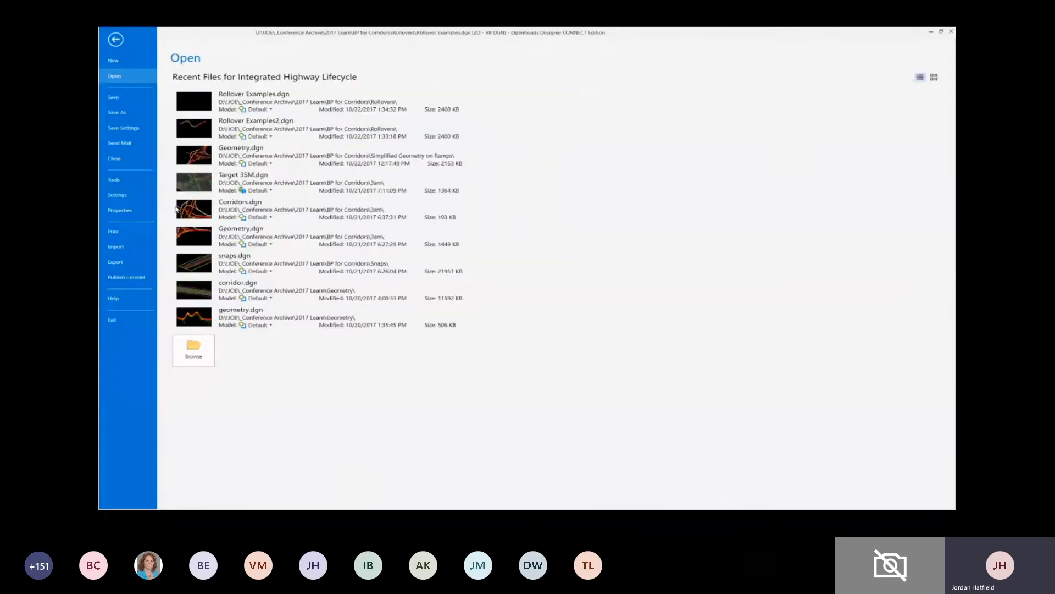
click(212, 132)
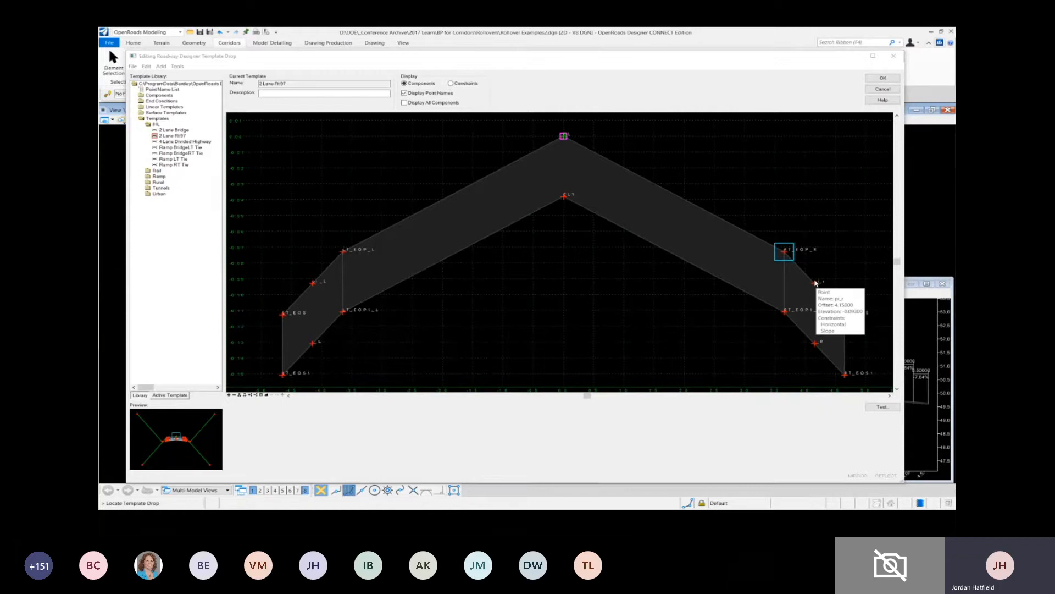
- Test the vertical movement of RT_EOP_R through high and low slopes to see how the two-part shoulder reacts
right_click(785, 251)
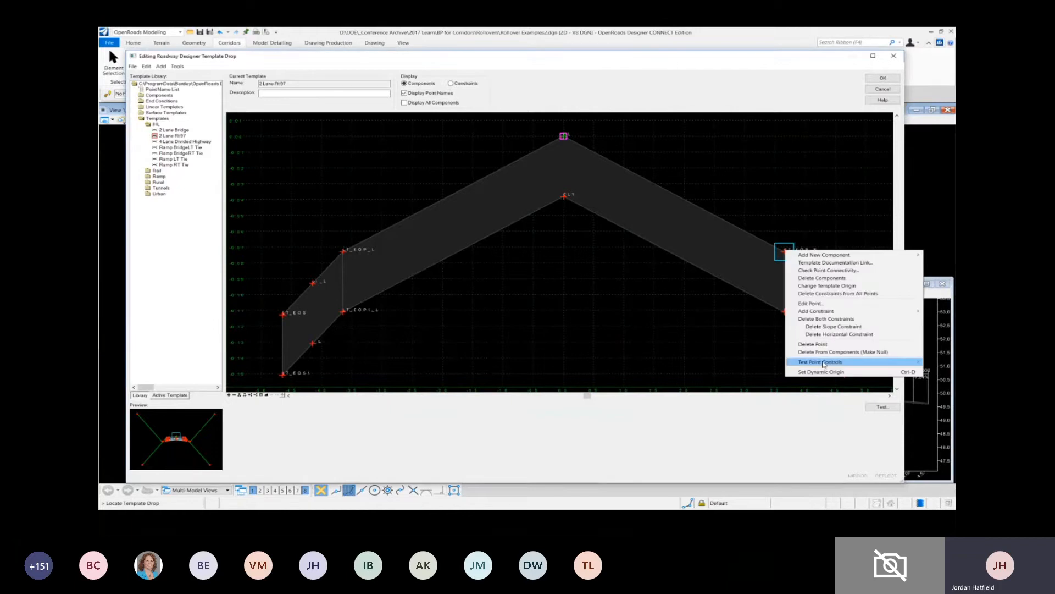
mouse_move(824, 362)
click(731, 369)
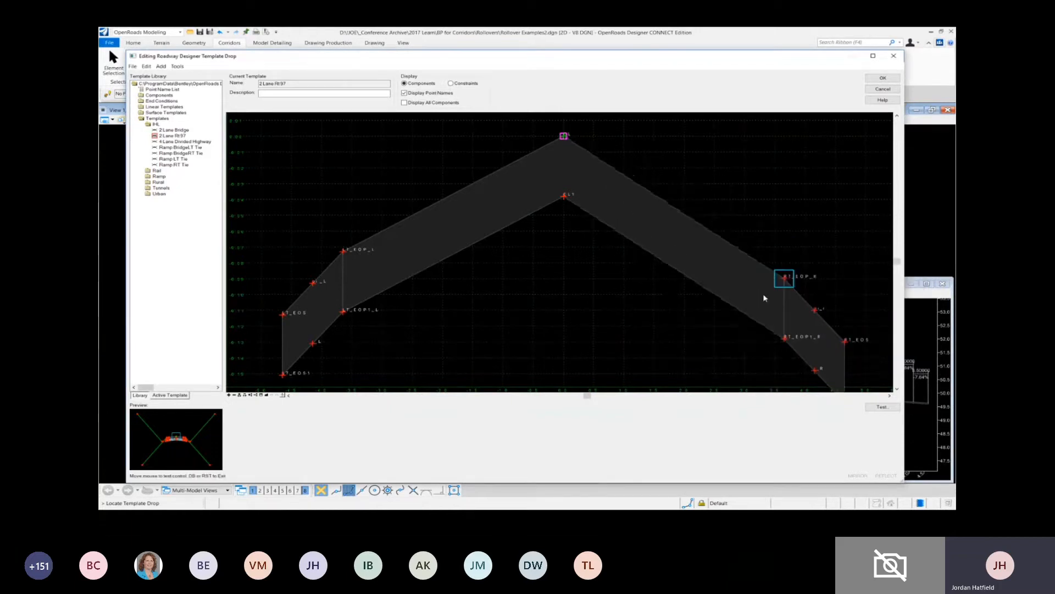
scroll(643, 283, down, 4)
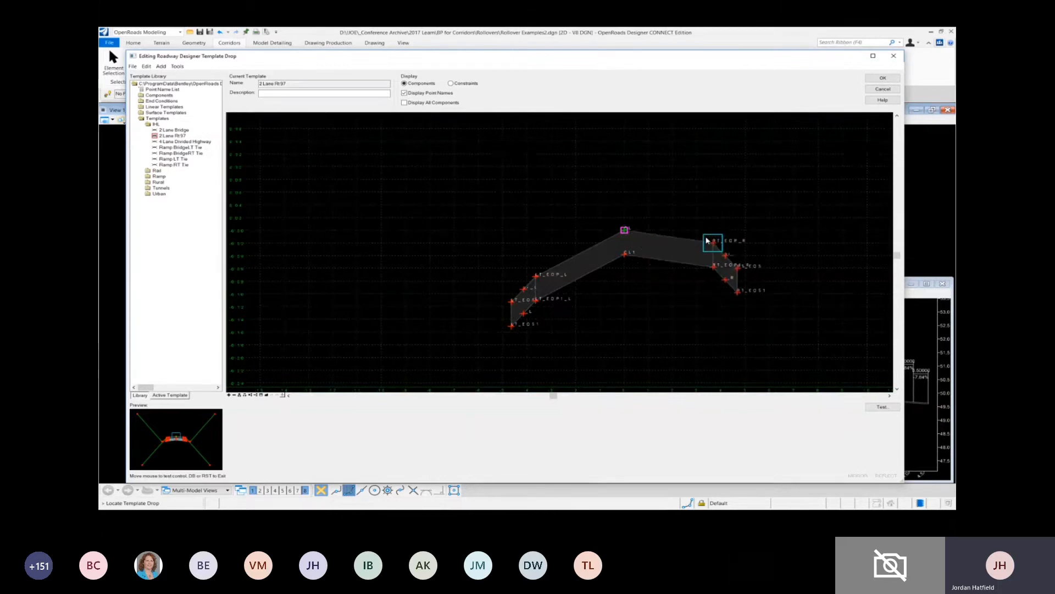
middle_drag(695, 144, 636, 264)
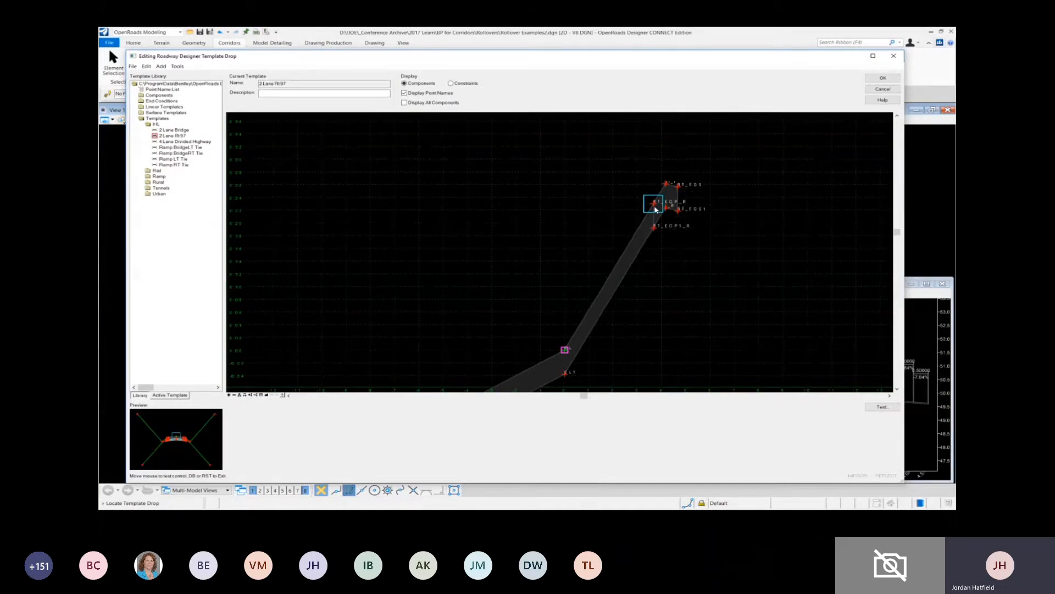
click(654, 202)
scroll(566, 221, down, 3)
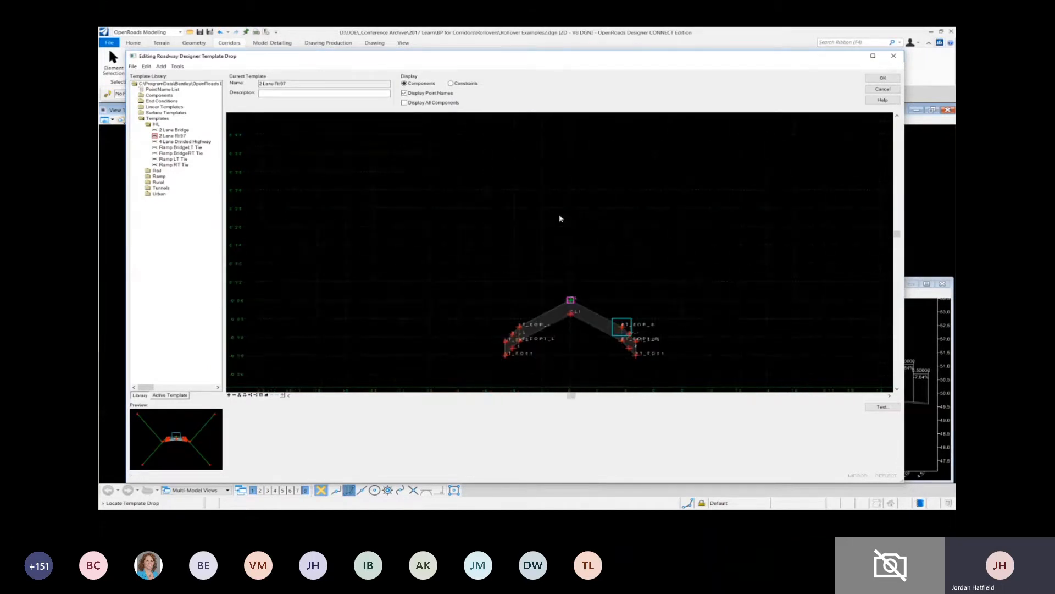
middle_drag(647, 349, 668, 288)
scroll(604, 278, up, 2)
scroll(604, 277, up, 3)
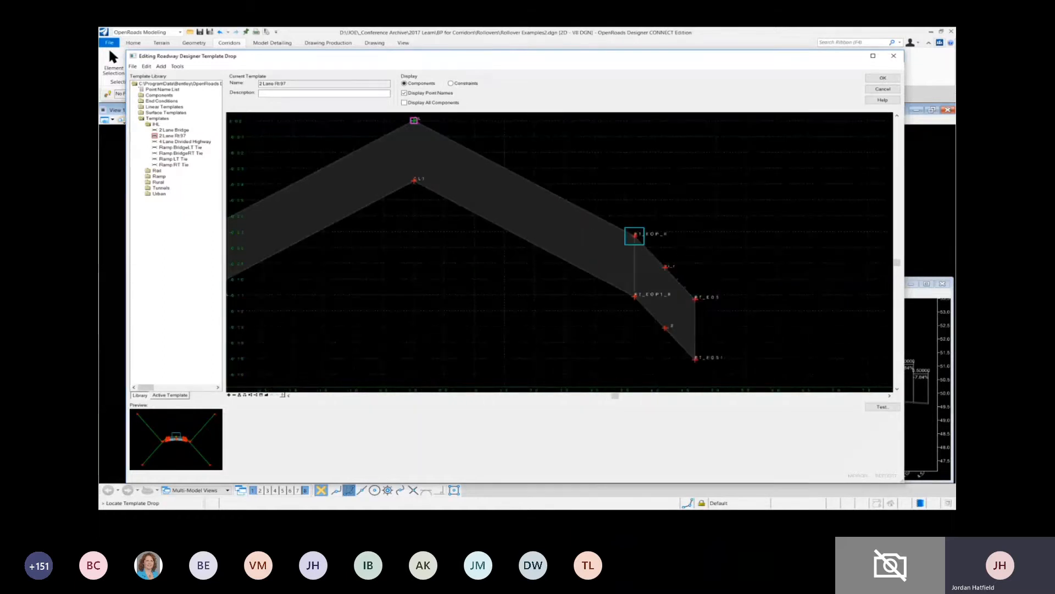
- Review the rollover values of the mid-shoulder point between RT_EOP_R and RT_EOS, closing its properties without changes
double_click(673, 271)
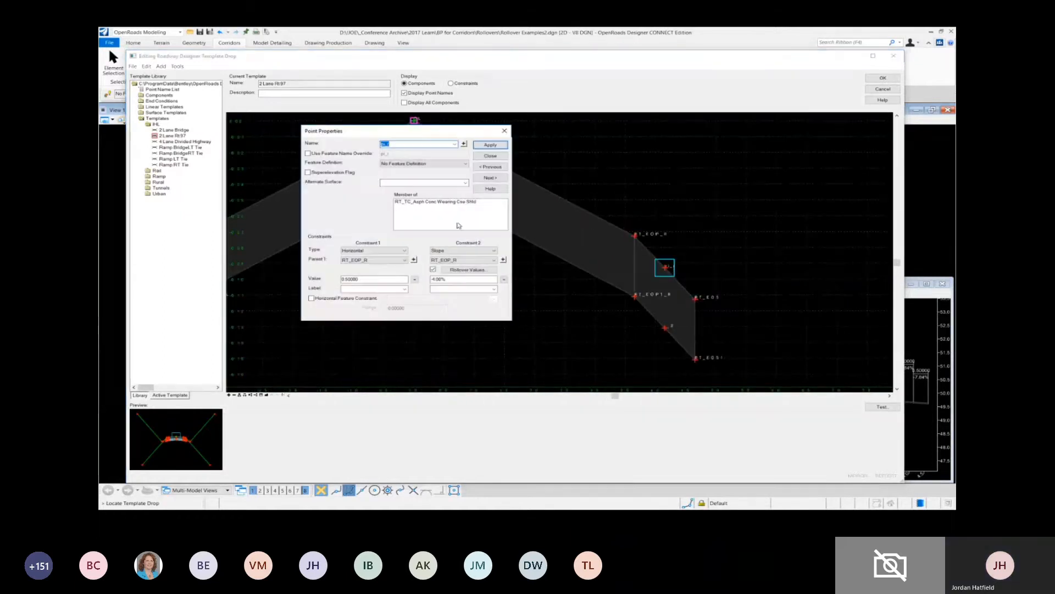
drag(412, 131, 781, 187)
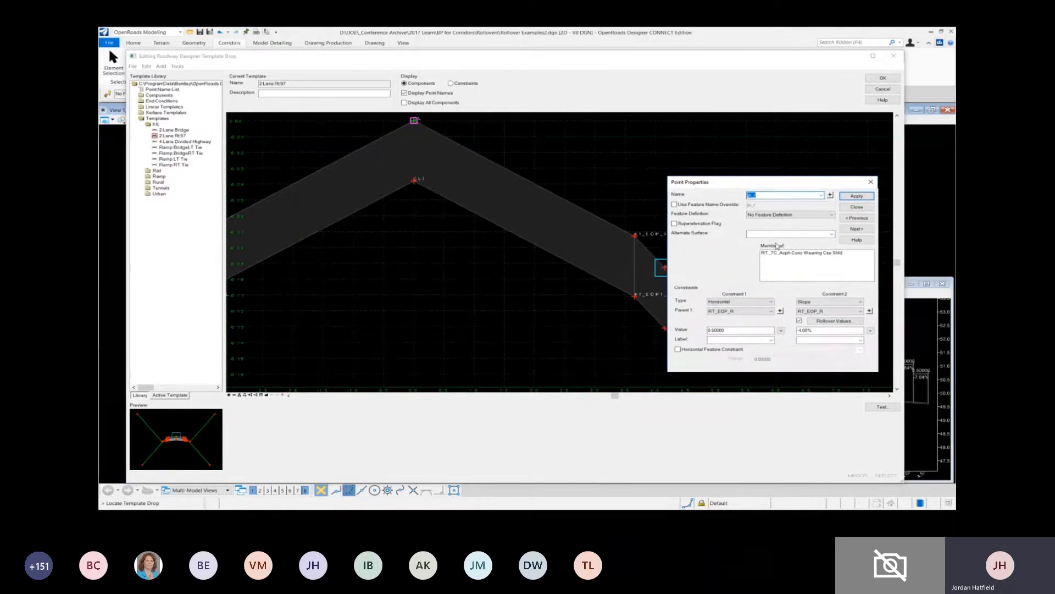
click(832, 321)
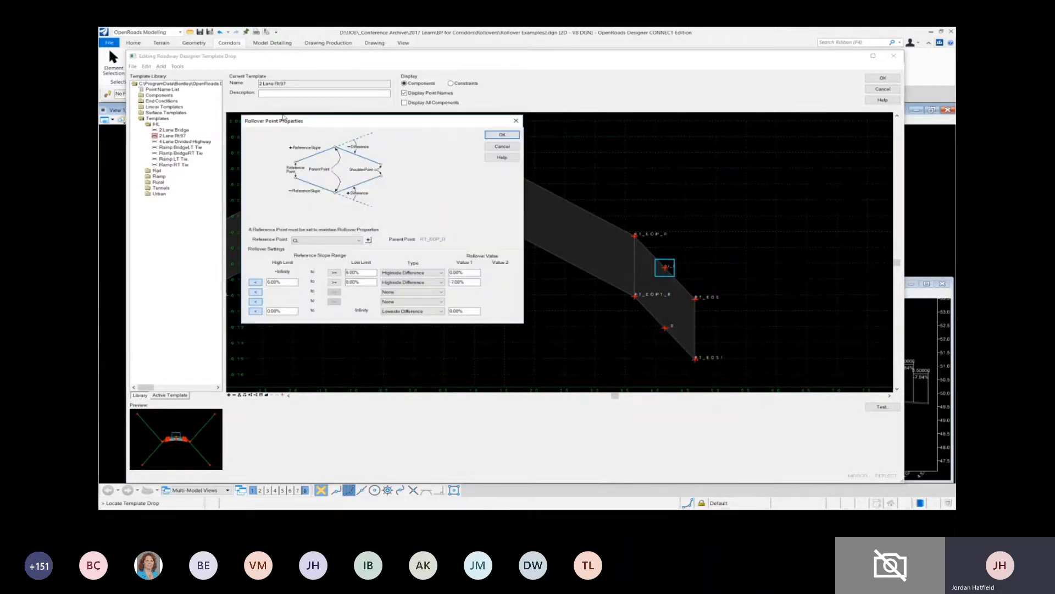
drag(302, 120, 737, 152)
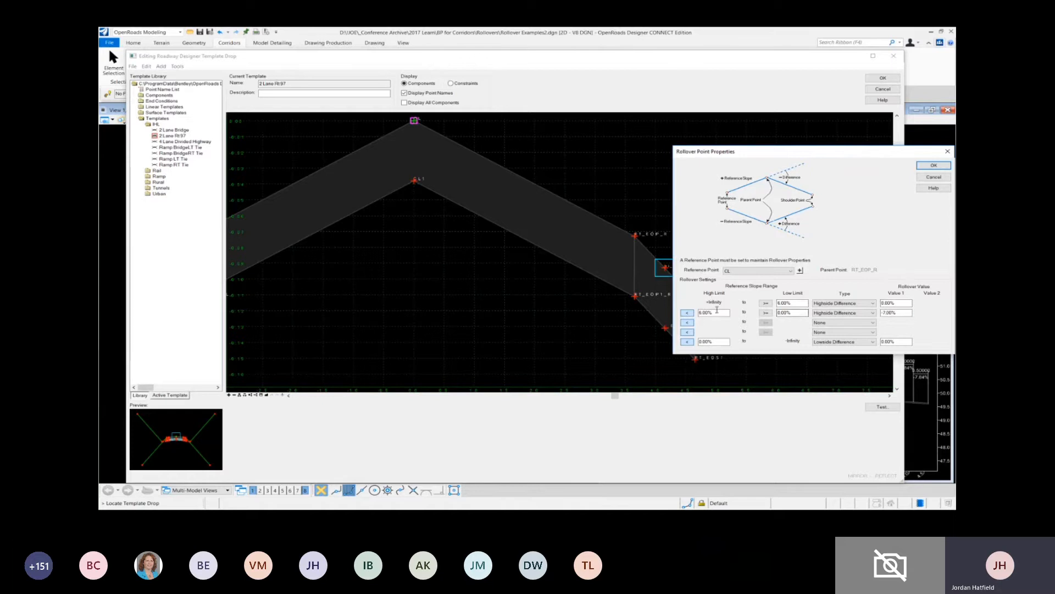
click(794, 312)
click(886, 312)
click(934, 165)
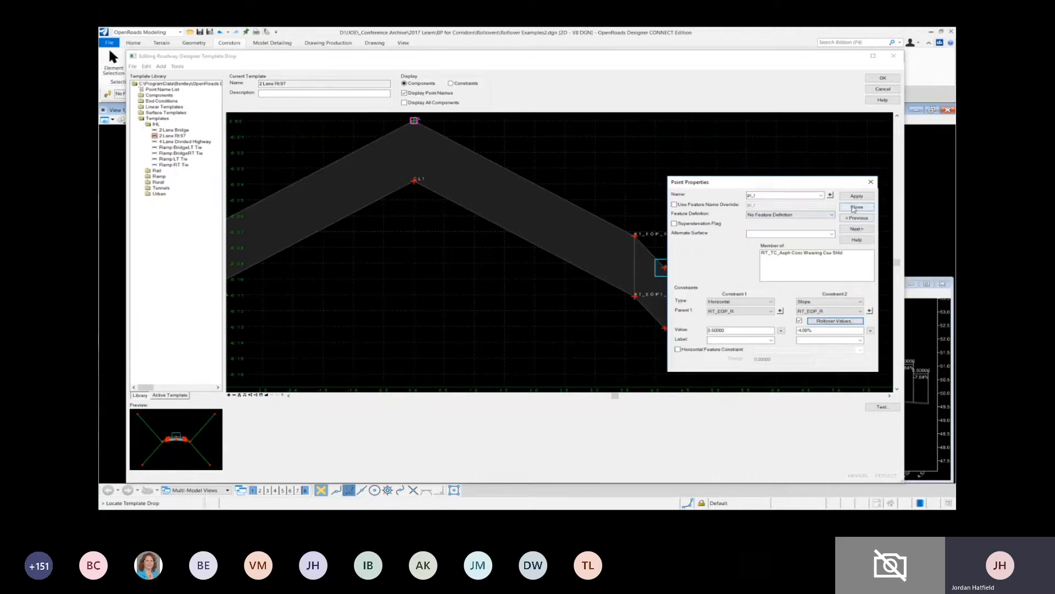
click(855, 207)
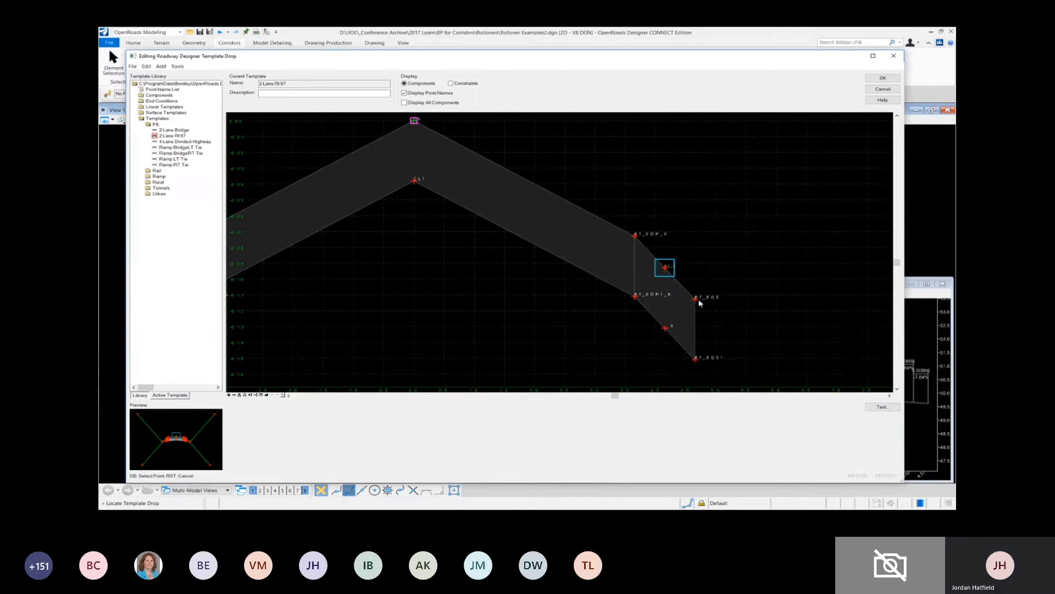
- Review the rollover values of the RT_EOS point, leaving them unchanged, and close the template drop editor
double_click(696, 300)
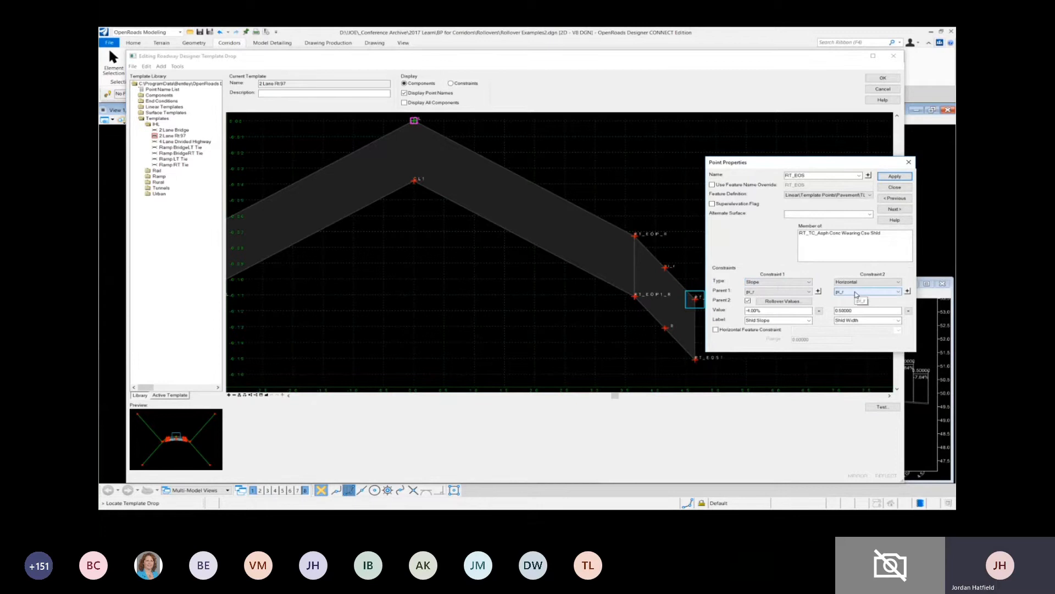
click(782, 301)
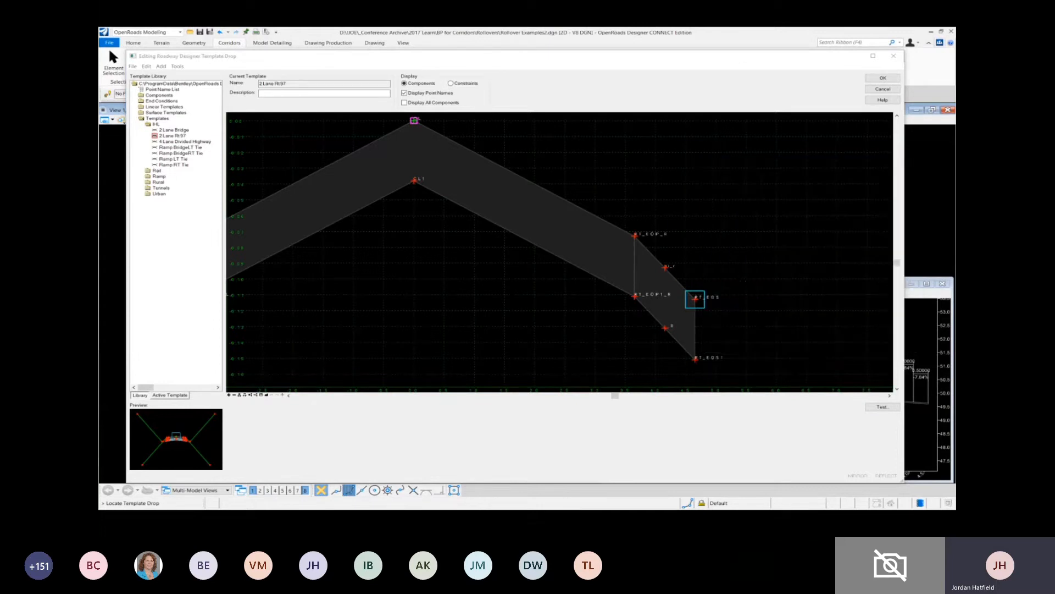
drag(720, 154, 744, 163)
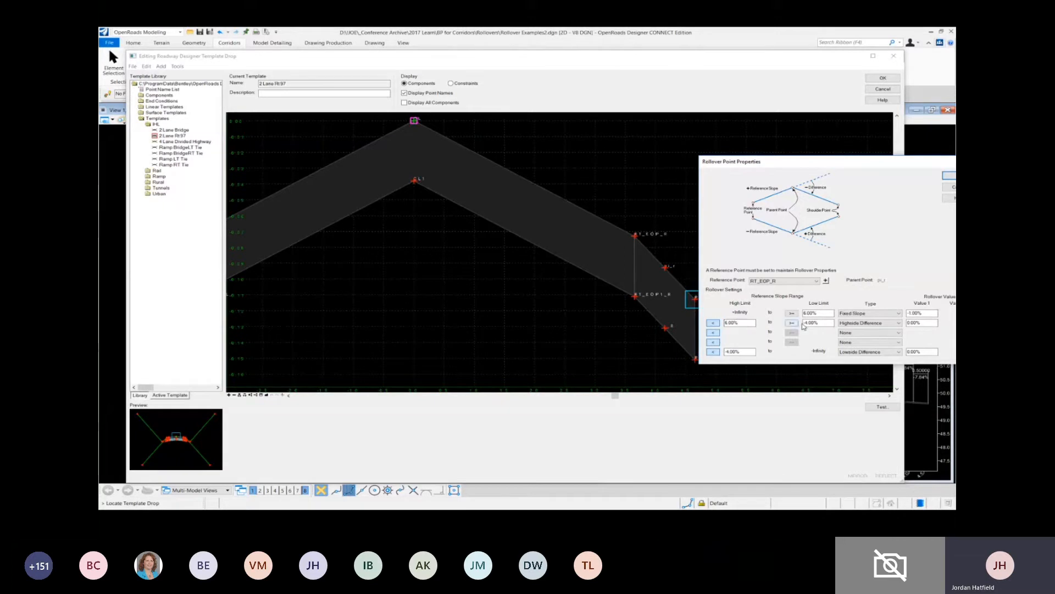
click(921, 323)
double_click(748, 352)
click(952, 187)
click(894, 187)
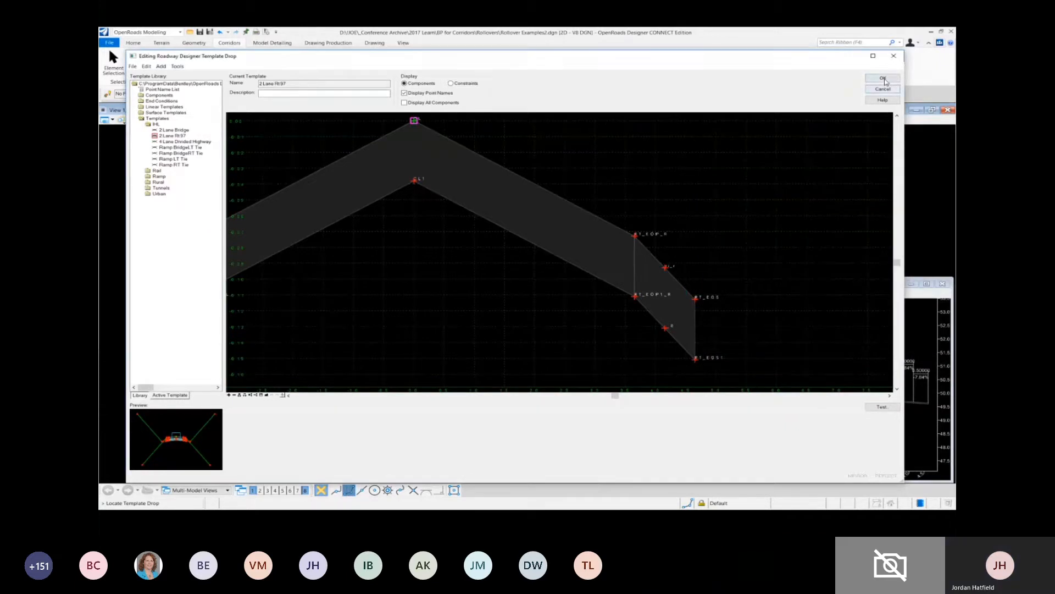
click(882, 78)
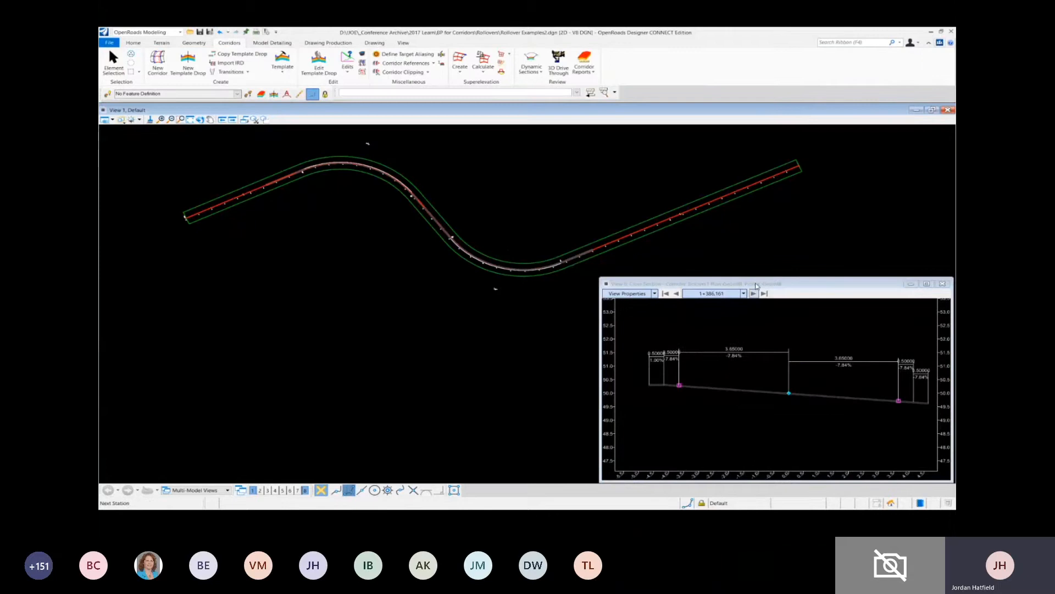
- Locate the cross section station via datapoint near the start of the first curve and examine the high-side shoulder
drag(758, 284, 736, 279)
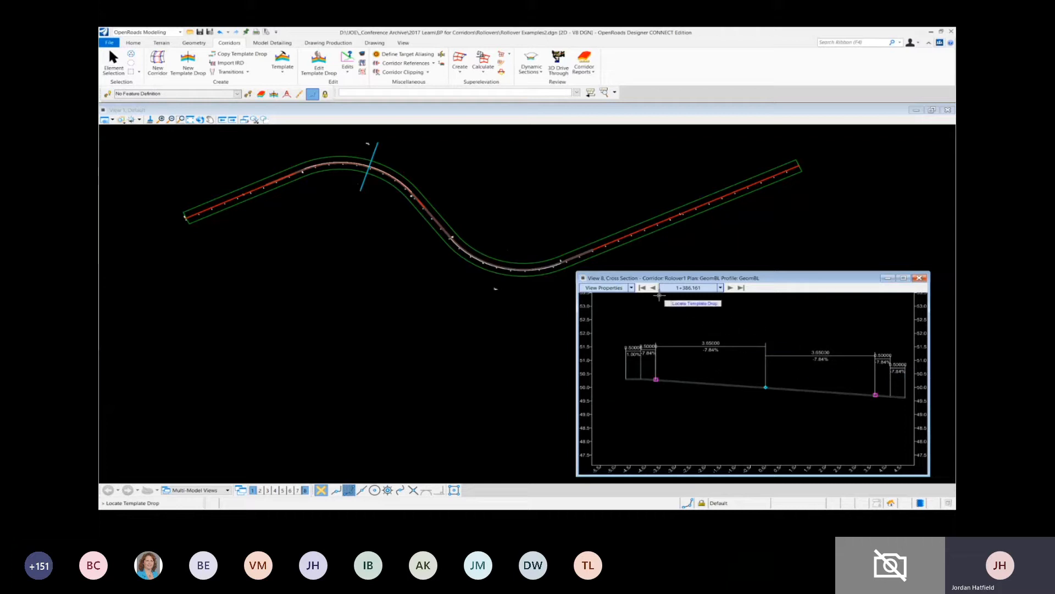
right_click(676, 329)
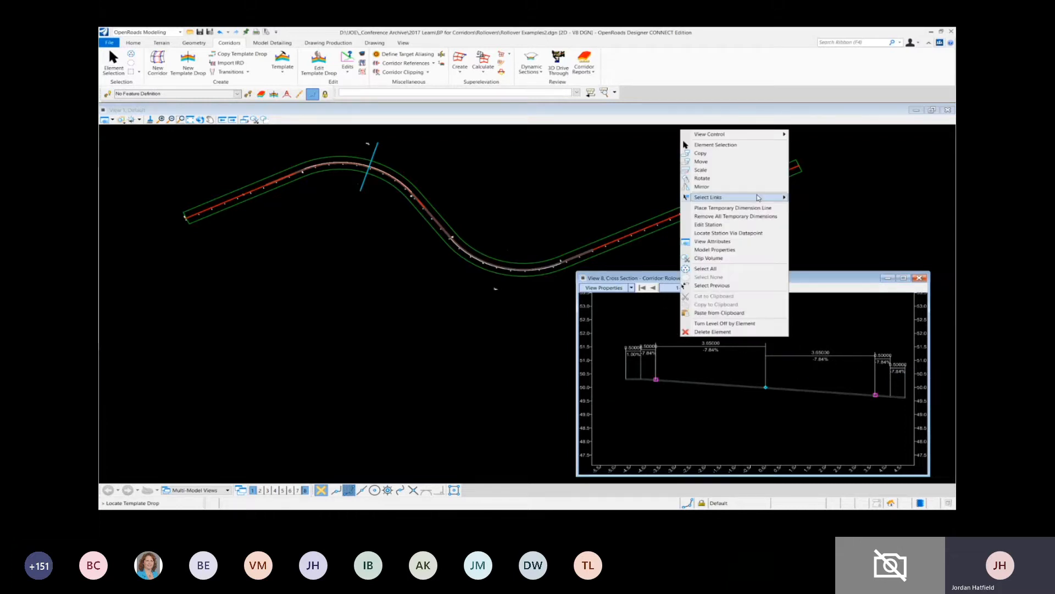
click(744, 236)
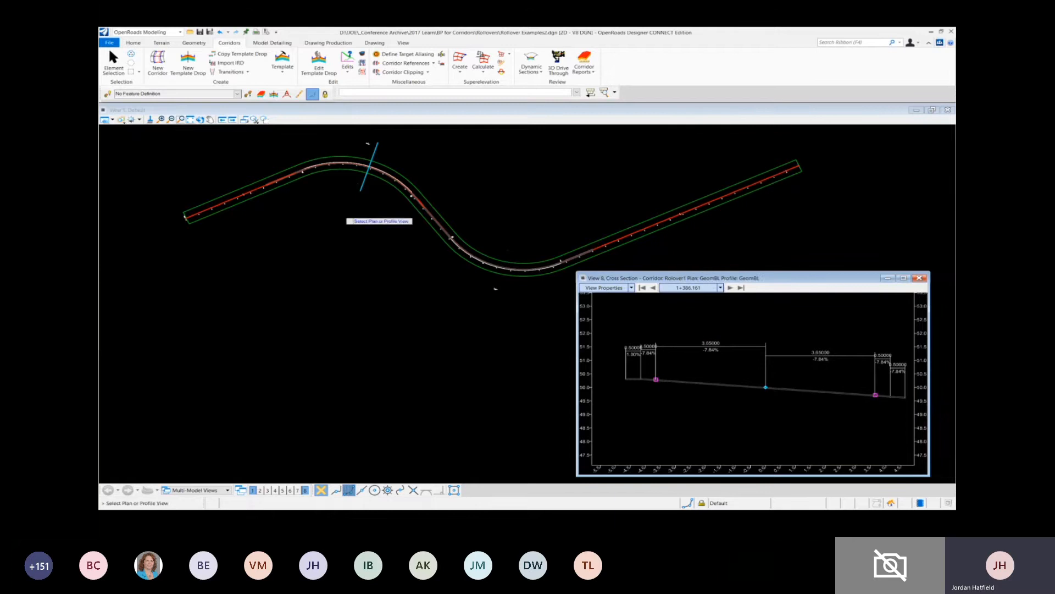
click(321, 199)
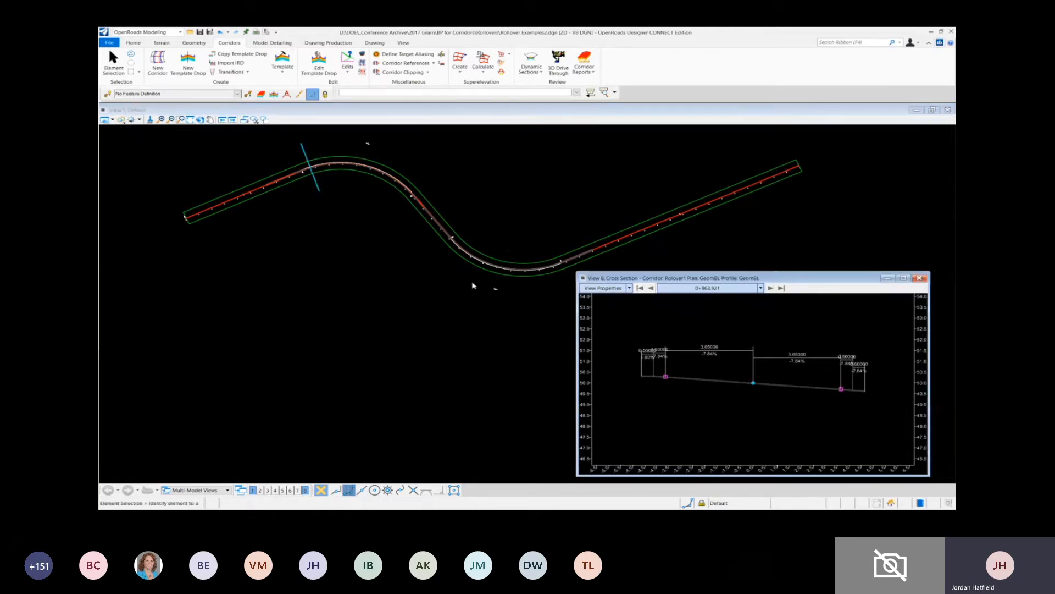
scroll(666, 387, up, 1)
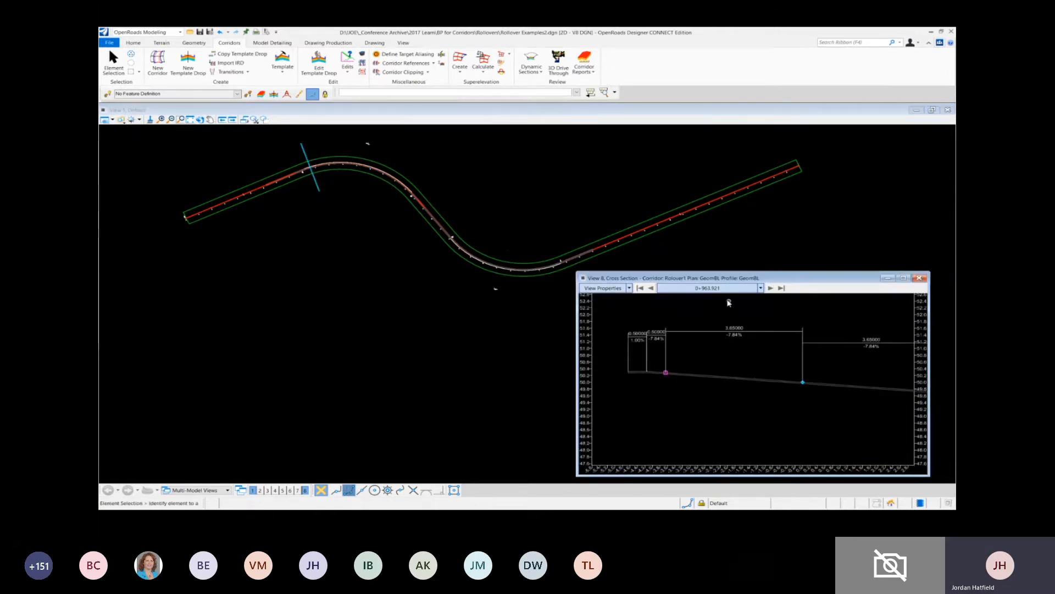
- Step the cross section back station by station to 0+901.223 and examine the high-side shoulder slopes
click(652, 288)
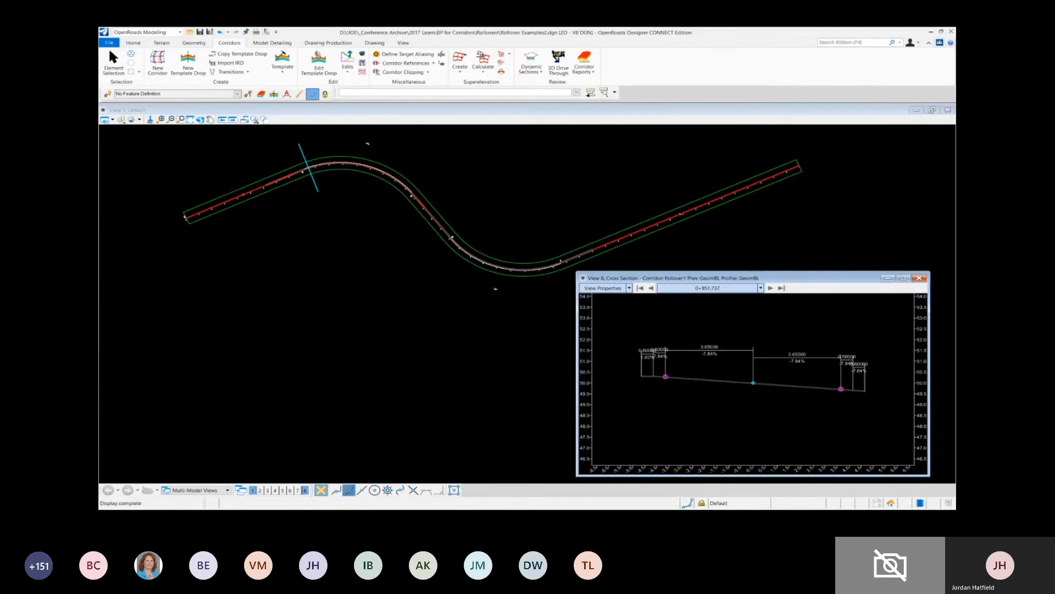
click(652, 288)
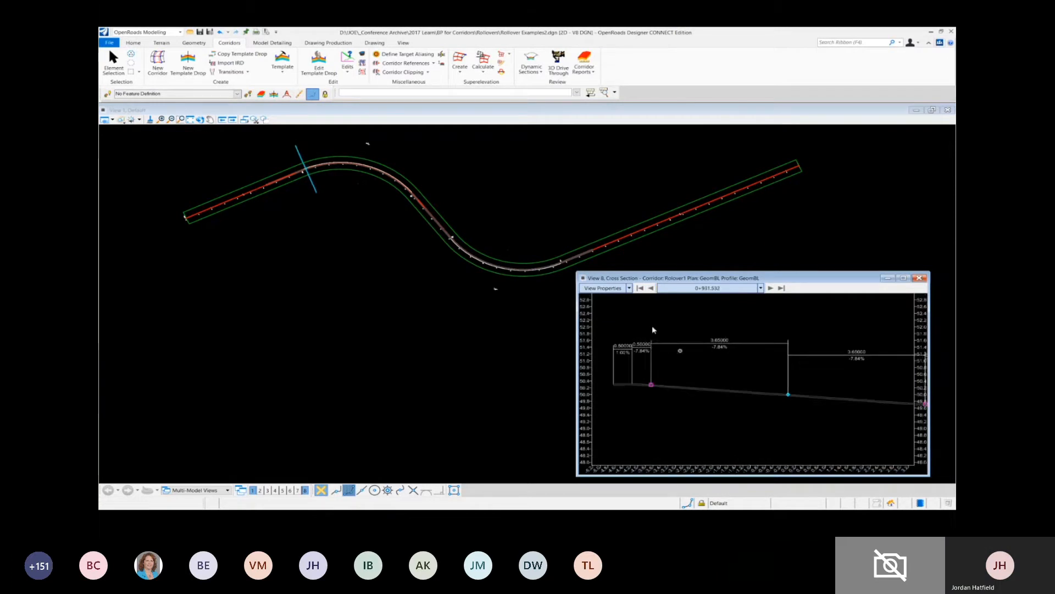
click(651, 289)
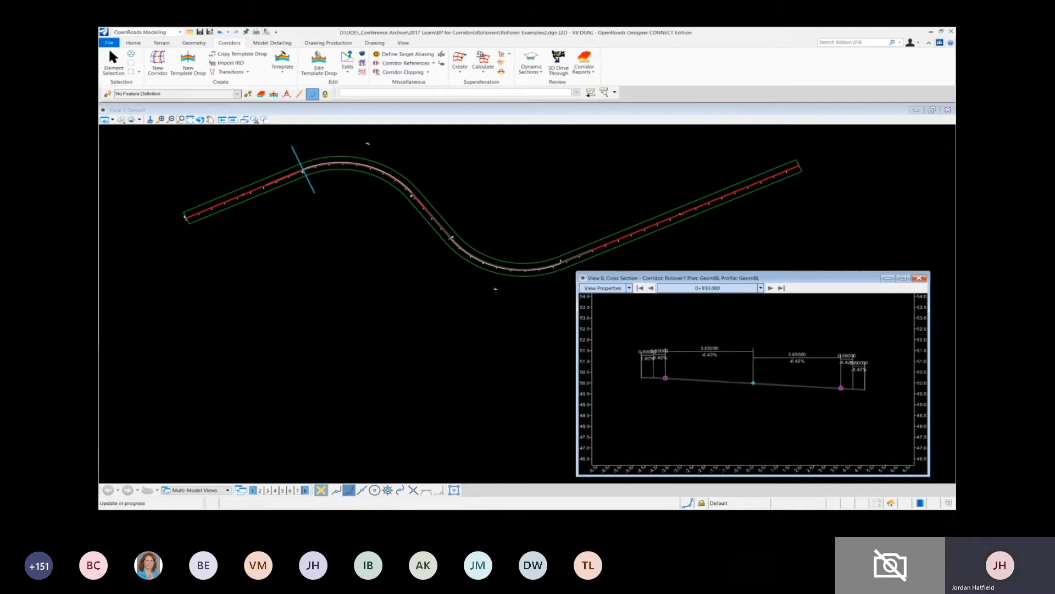
scroll(662, 385, up, 1)
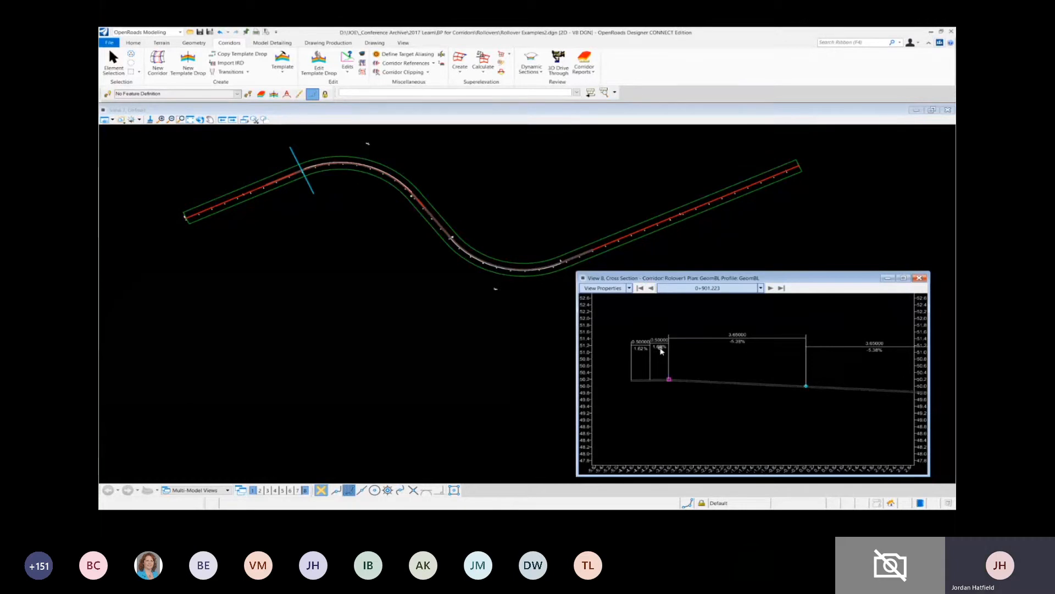
- Examine the low-side shoulder at the current station, and step the cross section back to 0+870.000 to compare both shoulders' slopes
scroll(662, 351, down, 1)
middle_drag(876, 400, 851, 395)
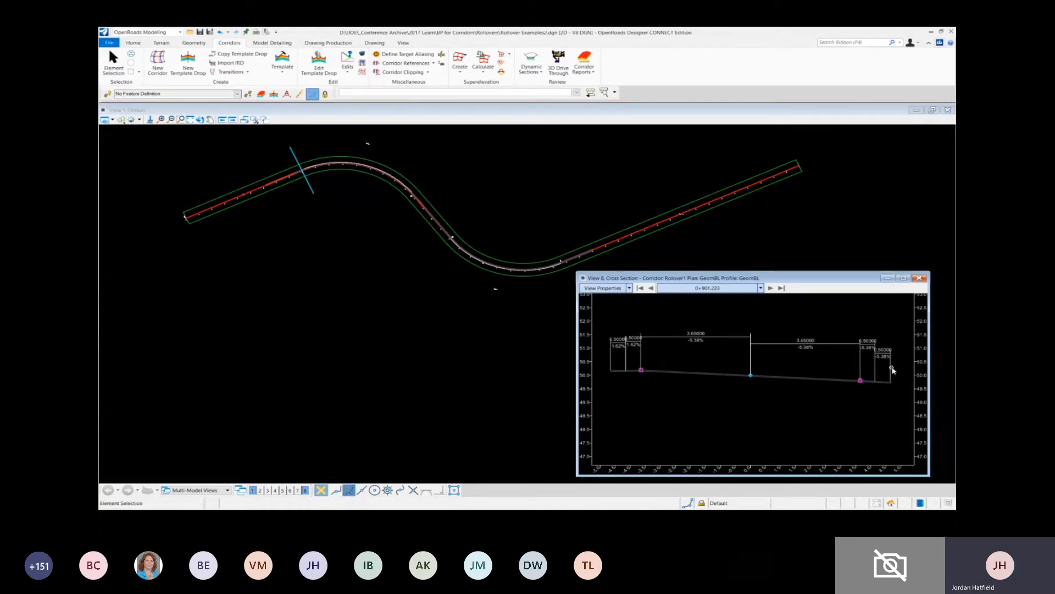
click(651, 287)
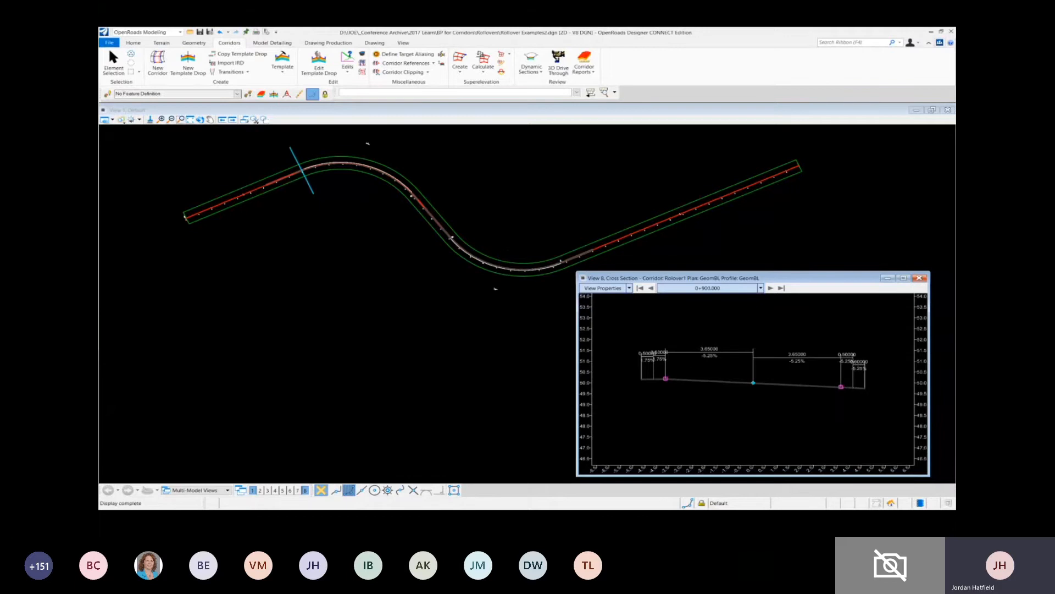
click(651, 287)
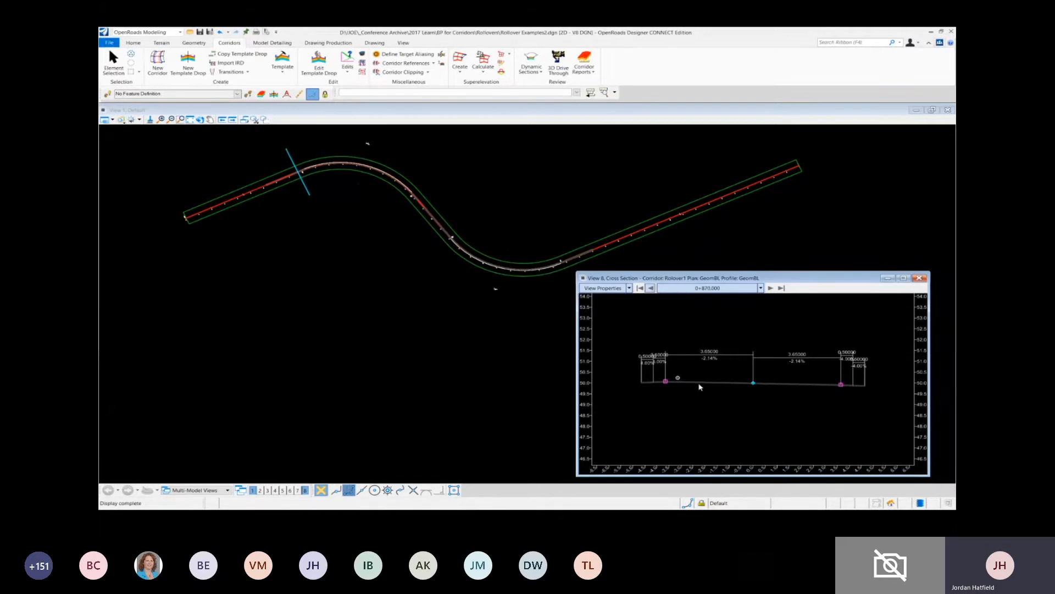
scroll(709, 371, up, 1)
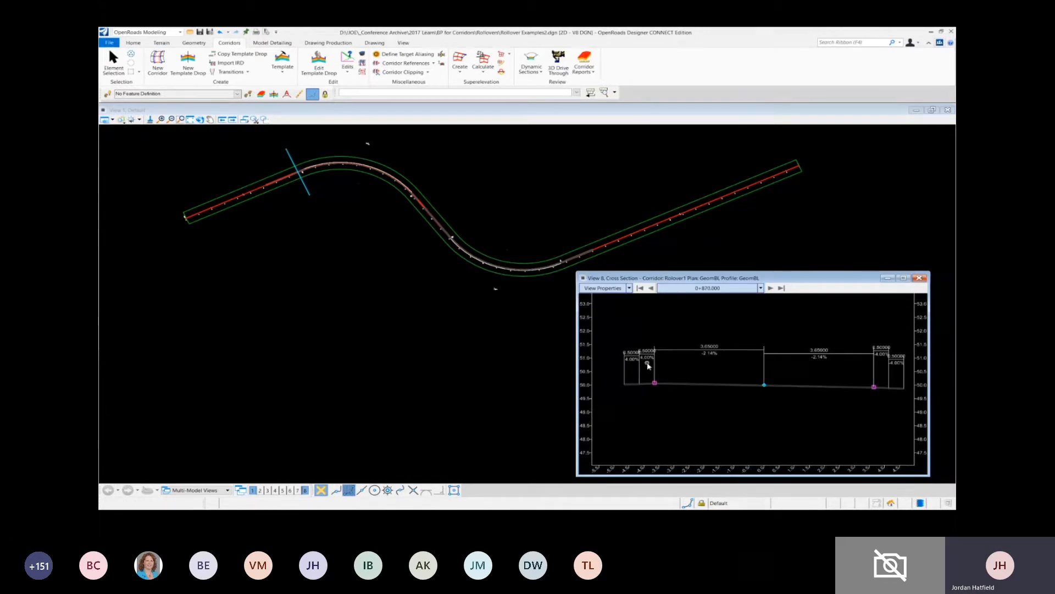
middle_drag(648, 366, 640, 347)
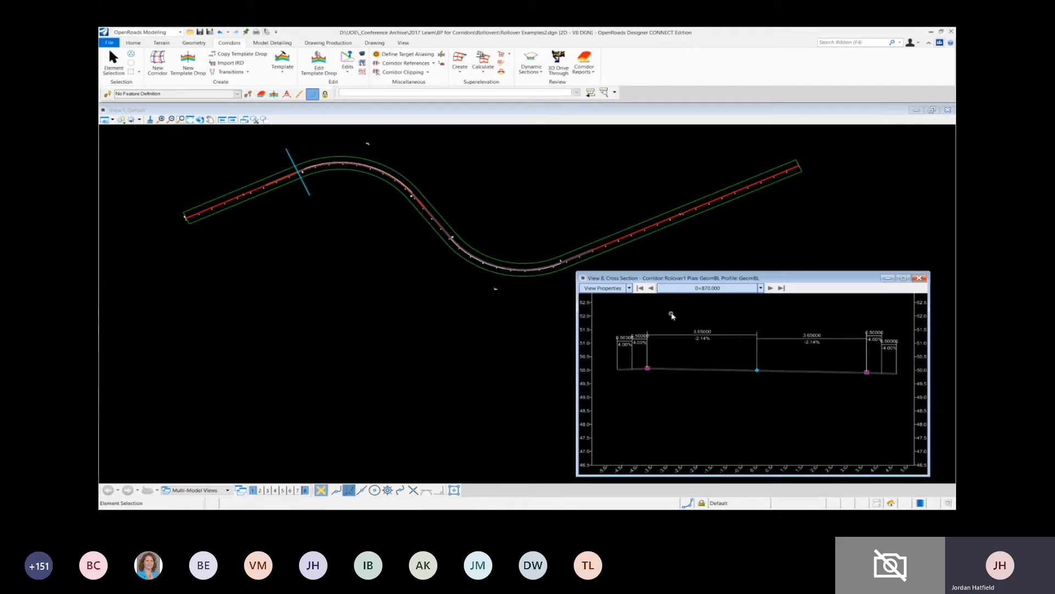
- Step the cross section back station by station to 0+820.009 and examine the lane and shoulder slopes through the superelevation transition
click(651, 288)
click(652, 288)
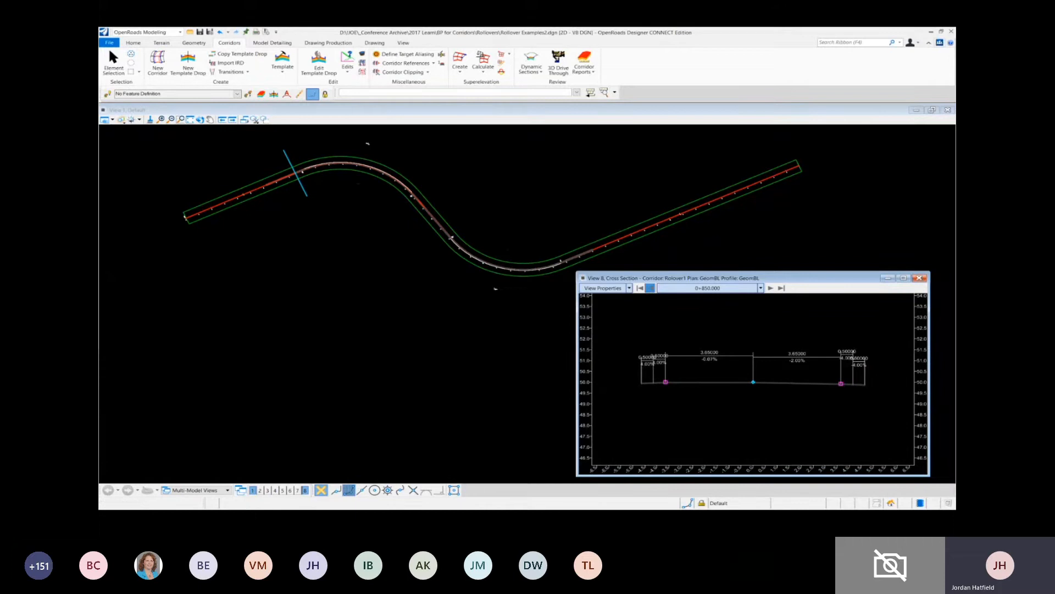
click(651, 288)
click(650, 288)
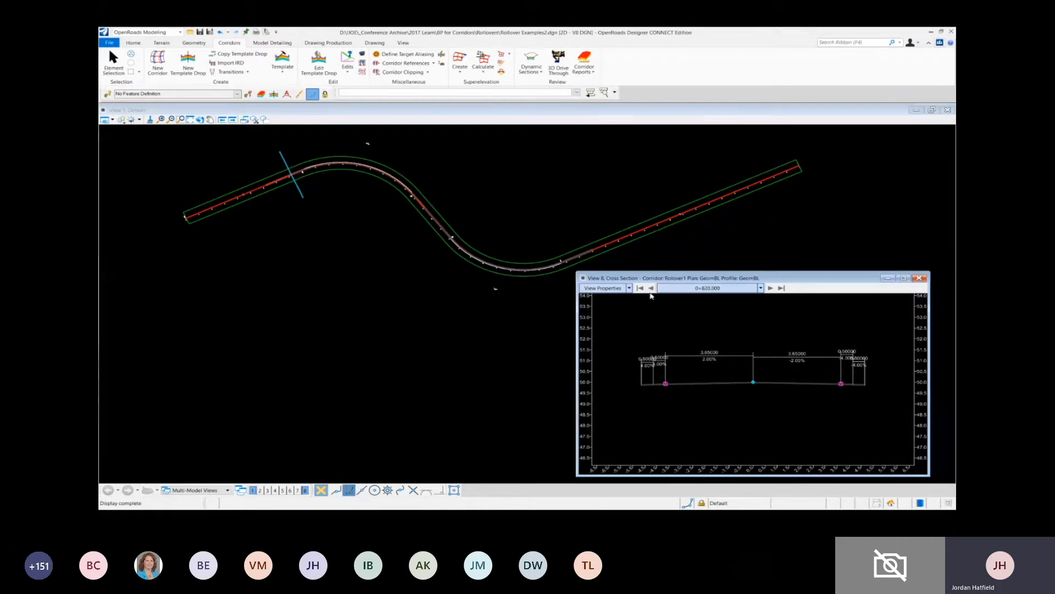
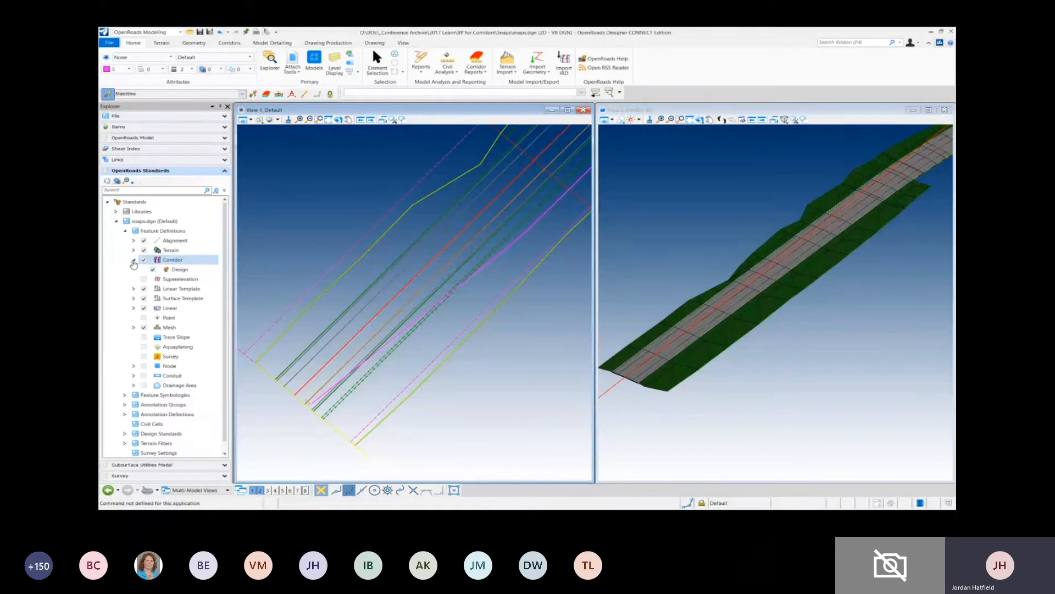
- Open the properties of the Design corridor feature definition in the snaps.dgn standards
click(133, 260)
click(133, 261)
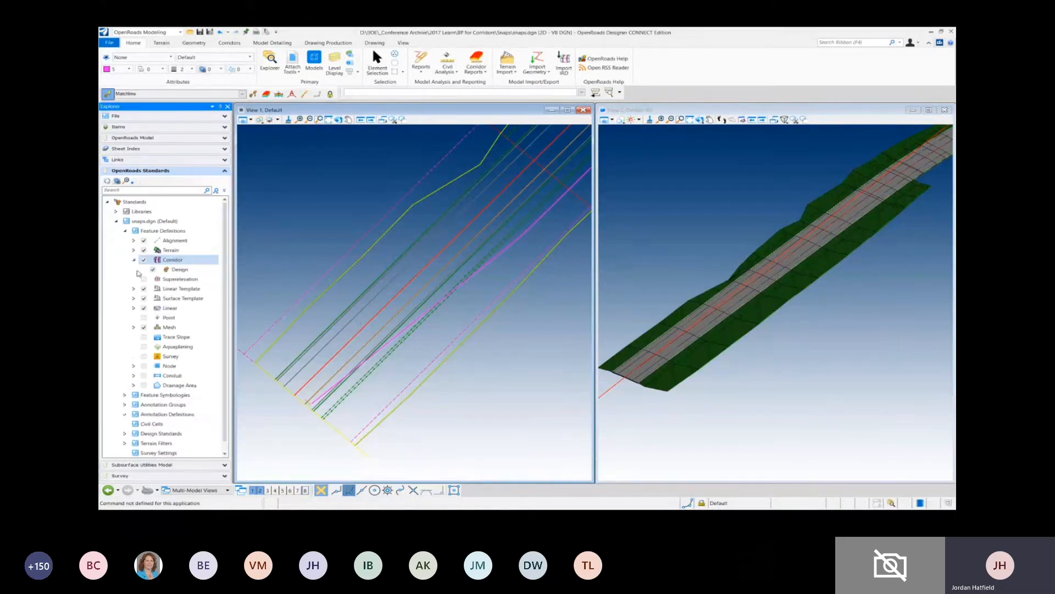
click(134, 289)
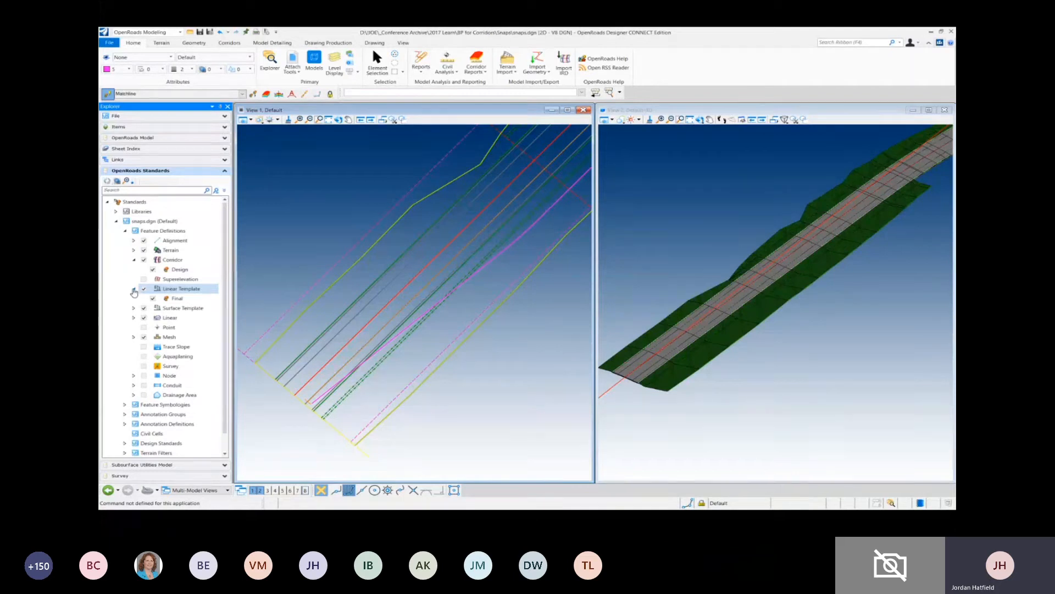
click(182, 271)
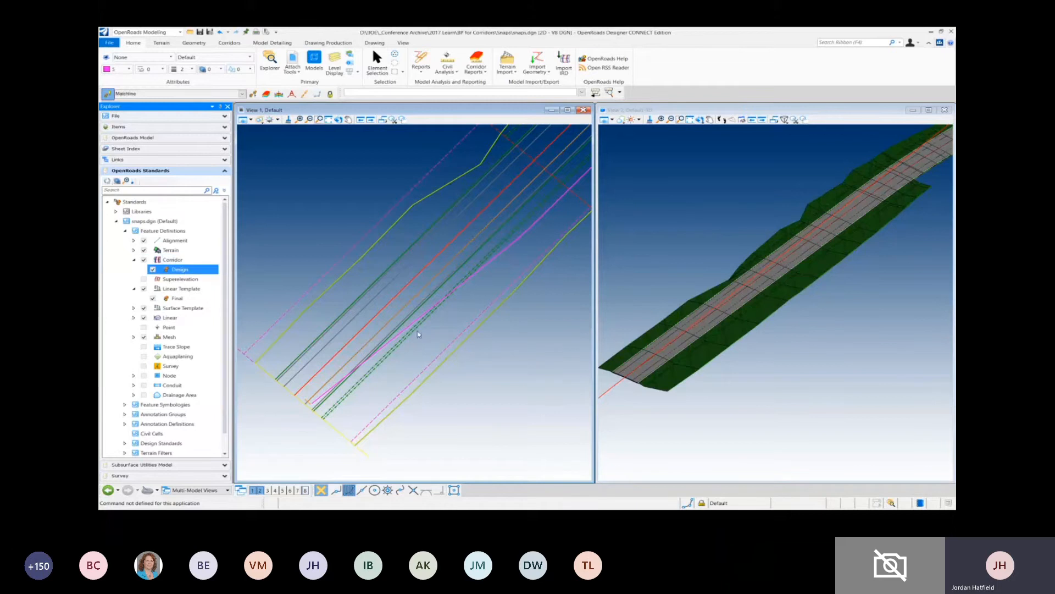
right_click(183, 272)
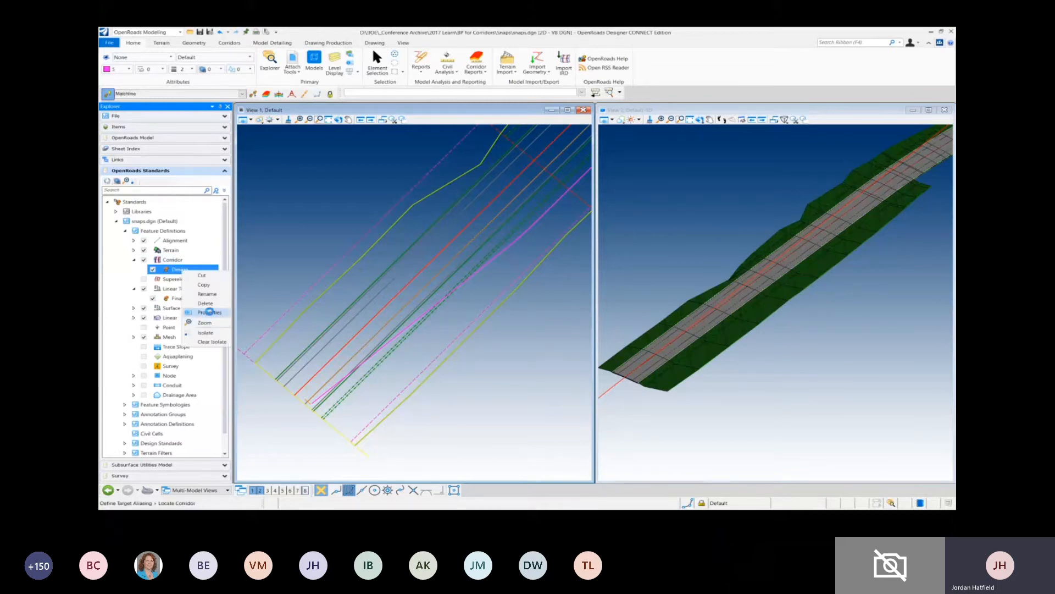
click(208, 312)
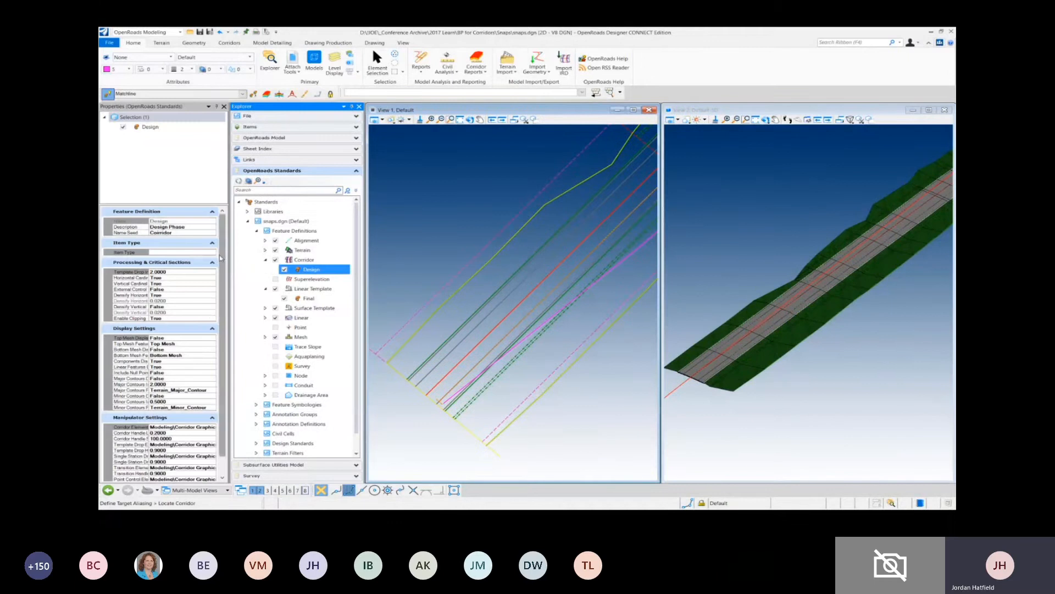
- Examine the processing and critical sections, display and manipulator settings of the Design corridor feature definition
drag(222, 261, 222, 300)
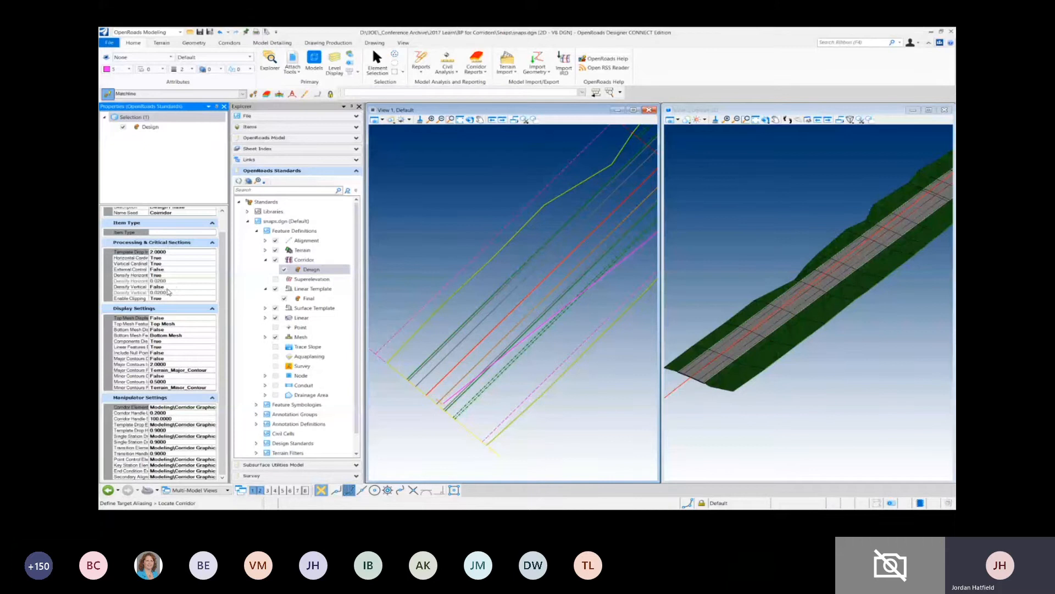
scroll(157, 264, up, 1)
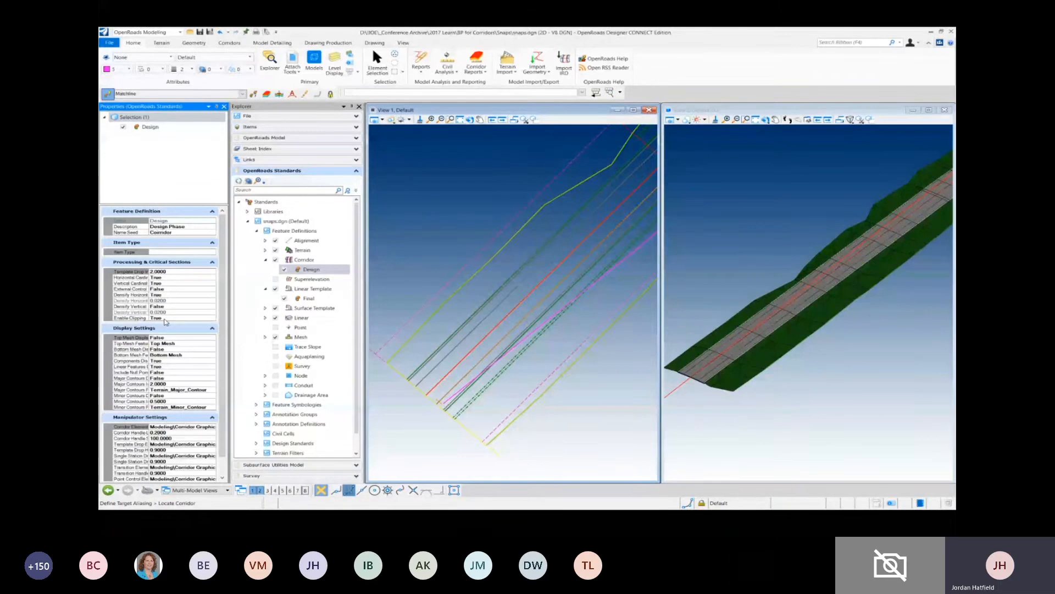
scroll(163, 341, down, 1)
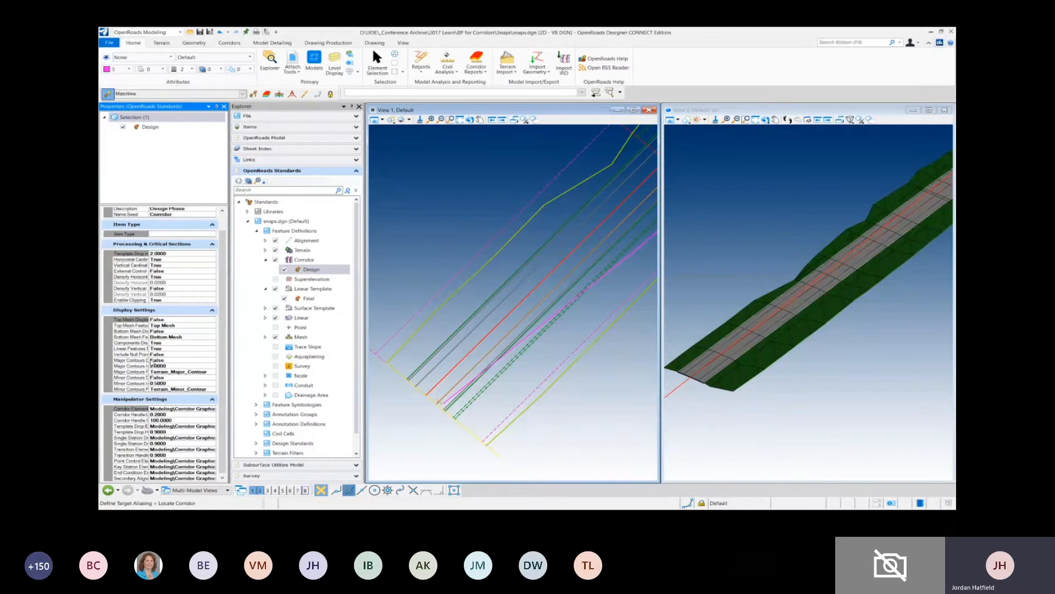
scroll(159, 362, down, 1)
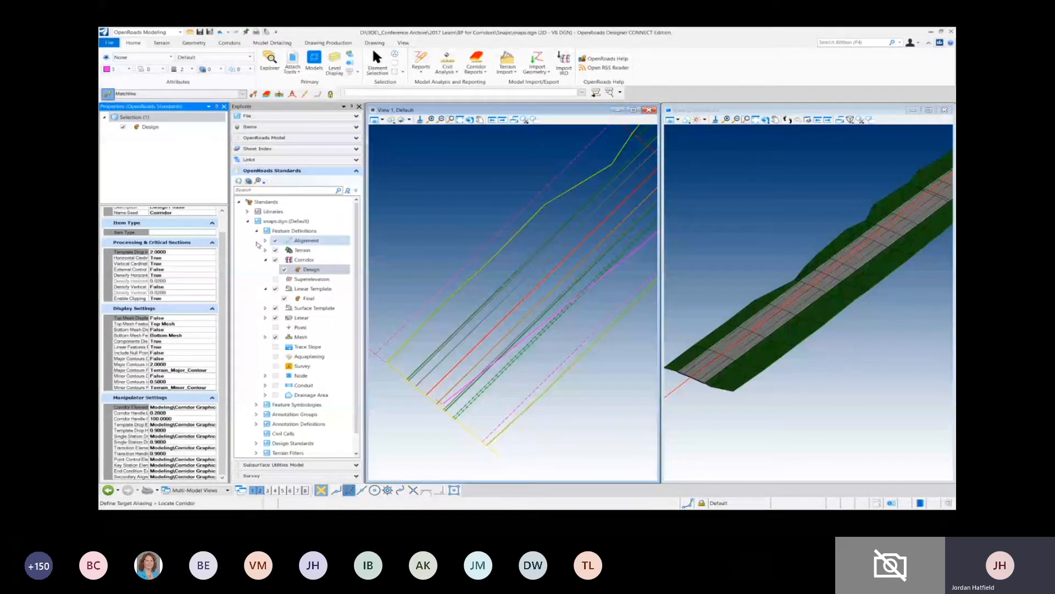
- Expand the corridors in the OpenRoads model and examine the properties of the Design feature above Ramp A1
click(272, 139)
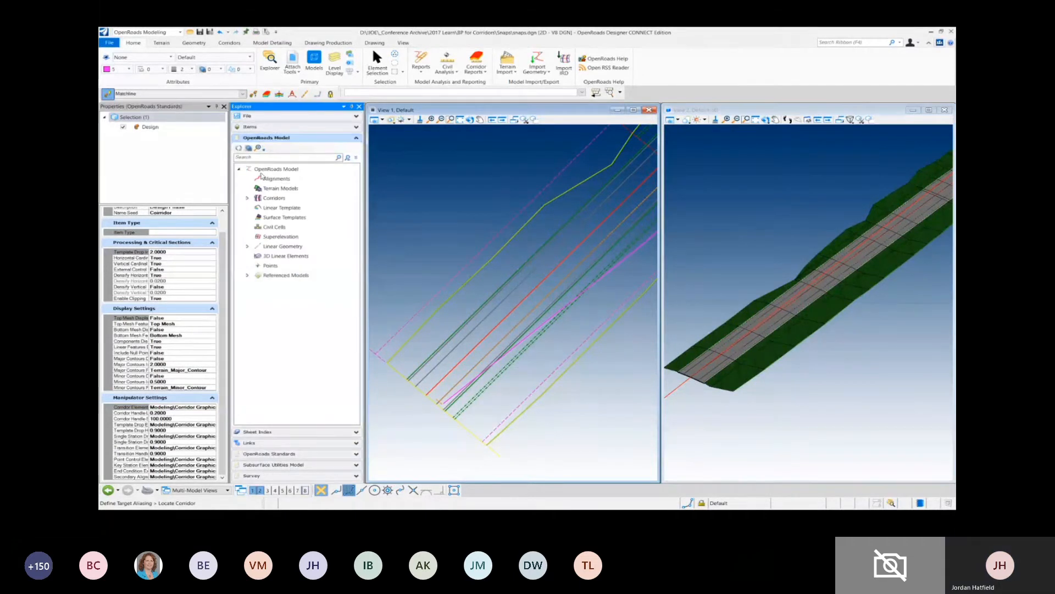
click(248, 199)
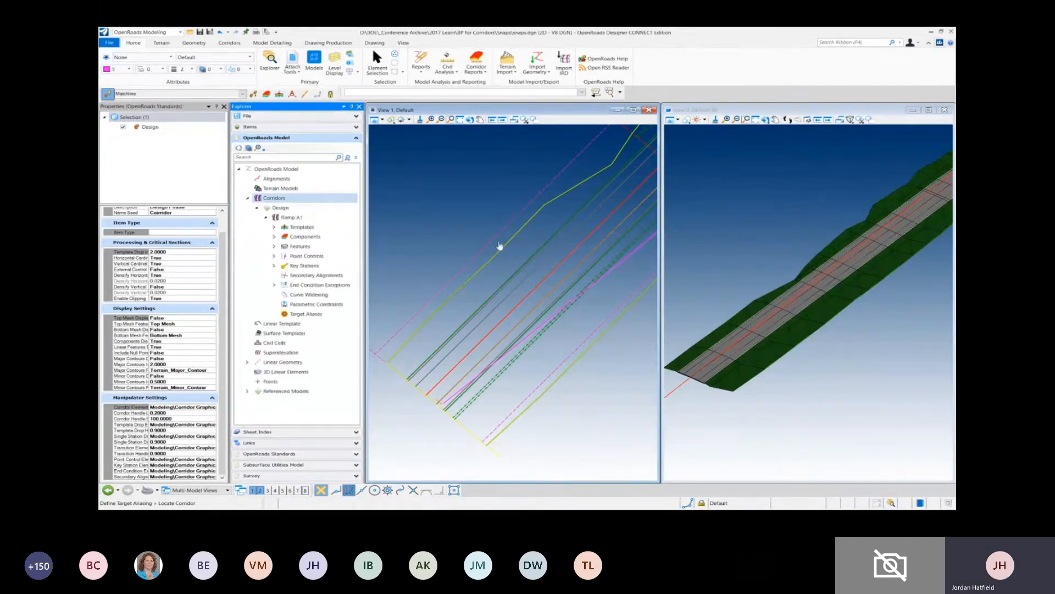
click(281, 209)
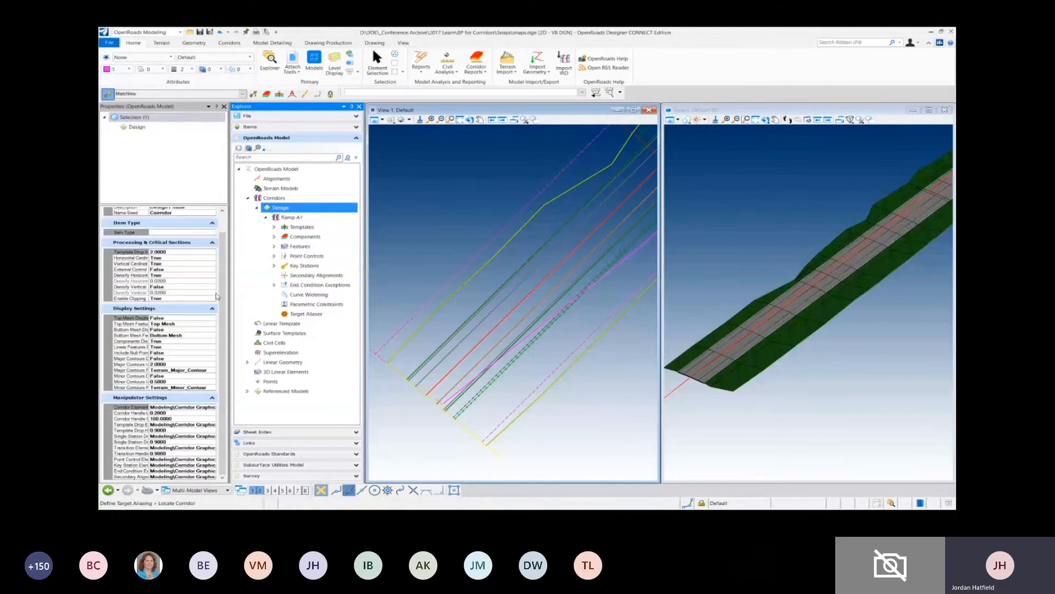
drag(223, 294, 224, 257)
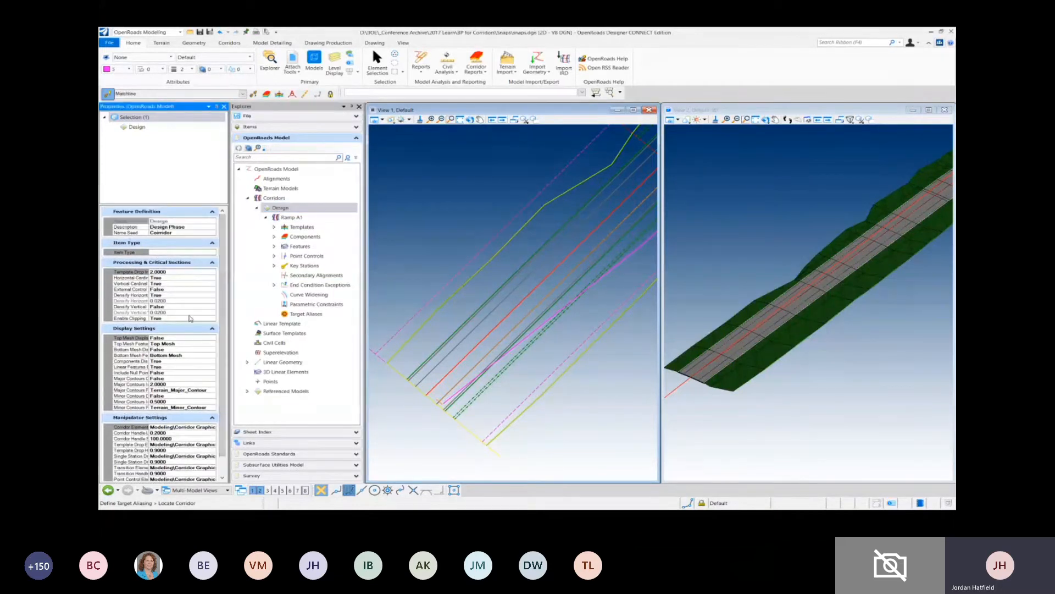
scroll(223, 273, down, 1)
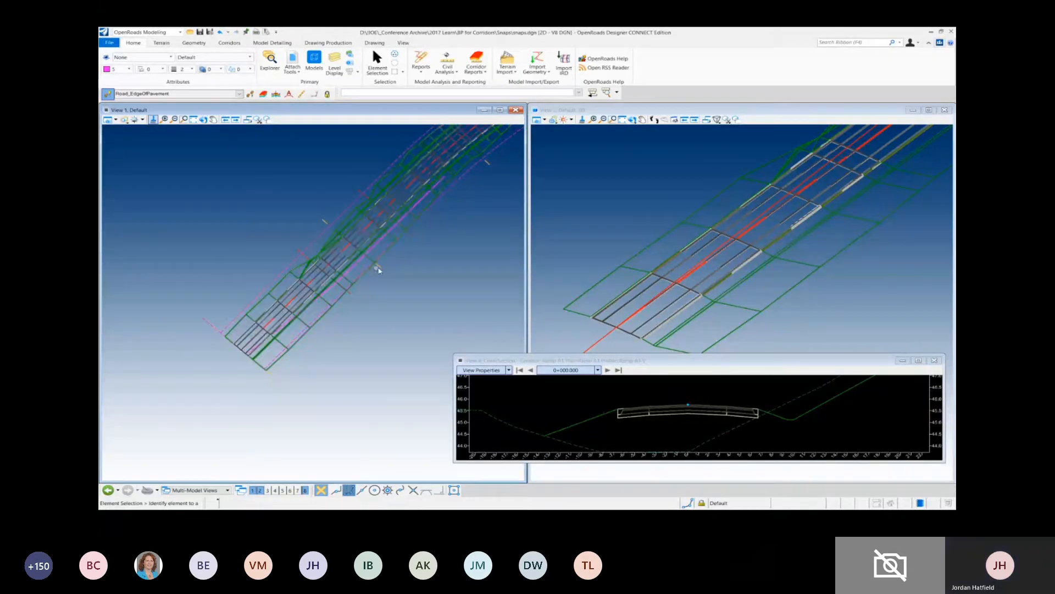
- Select the Ramp A1 corridor in the plan view and start creating a point control on it
click(379, 267)
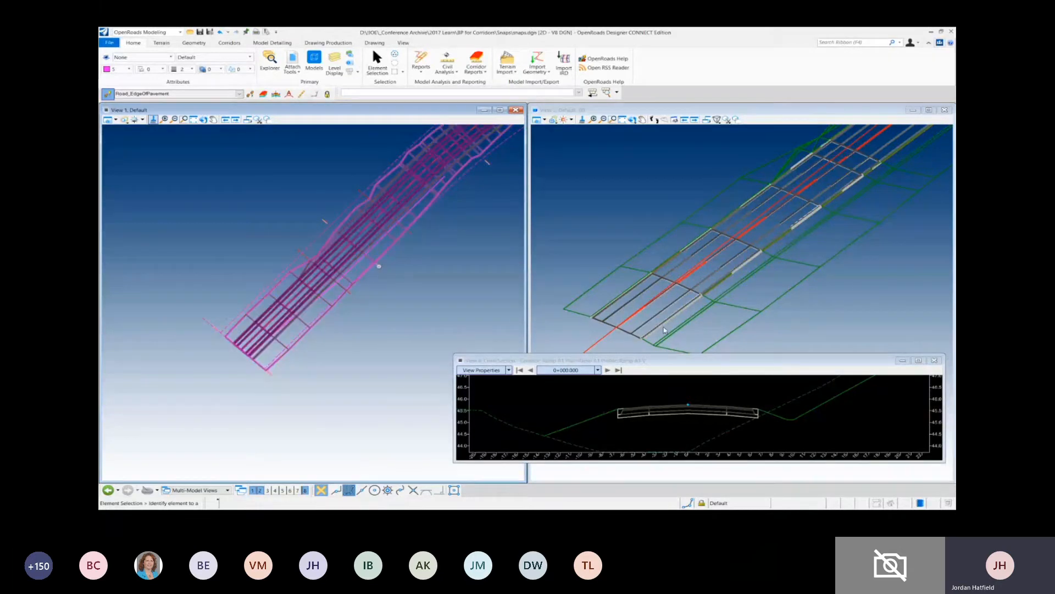
click(378, 267)
mouse_move(380, 268)
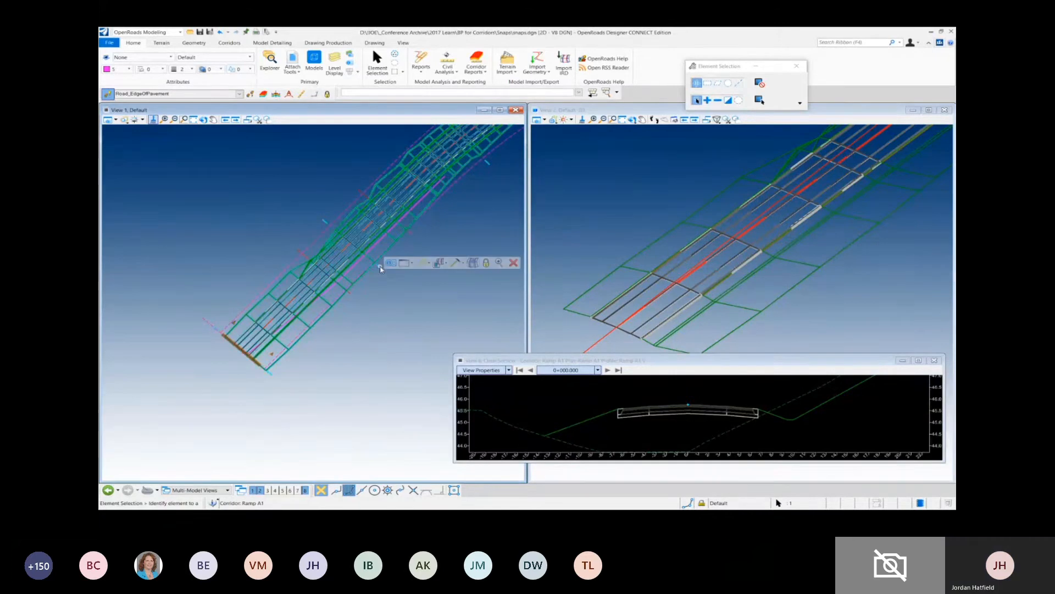
click(463, 262)
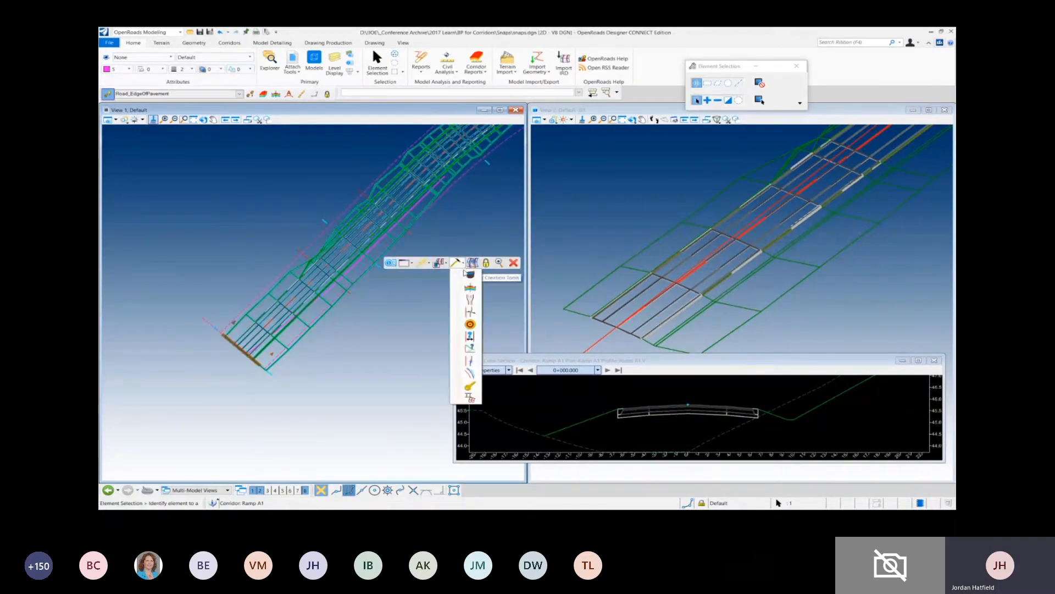
click(470, 361)
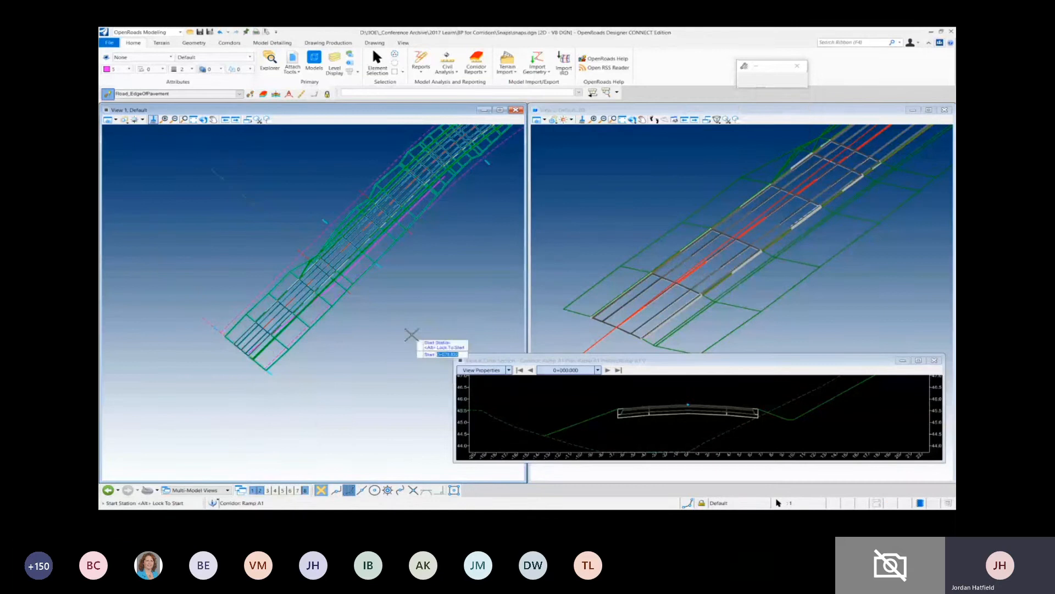
click(304, 405)
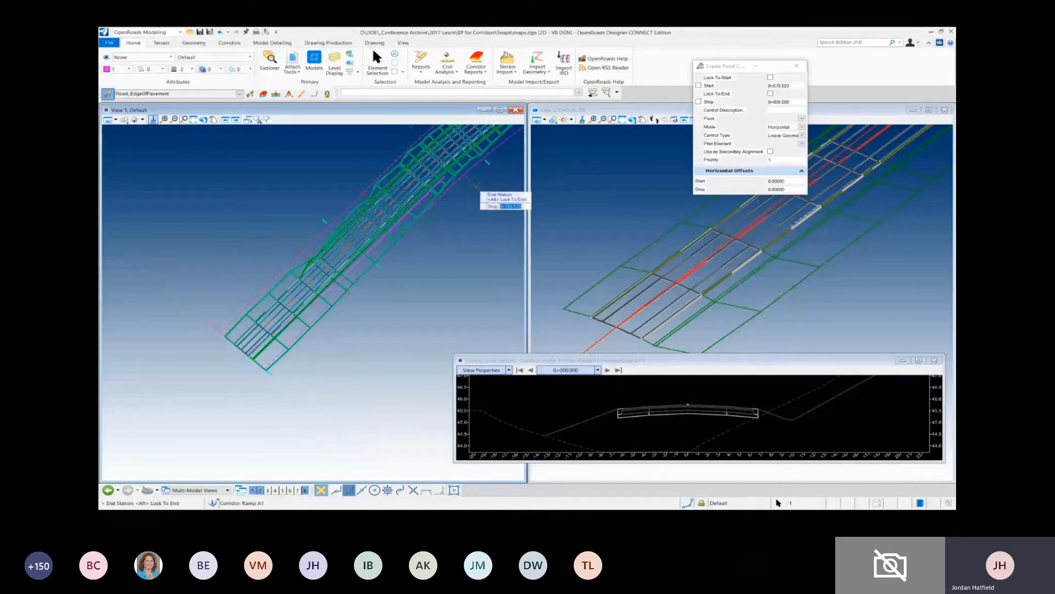
click(444, 240)
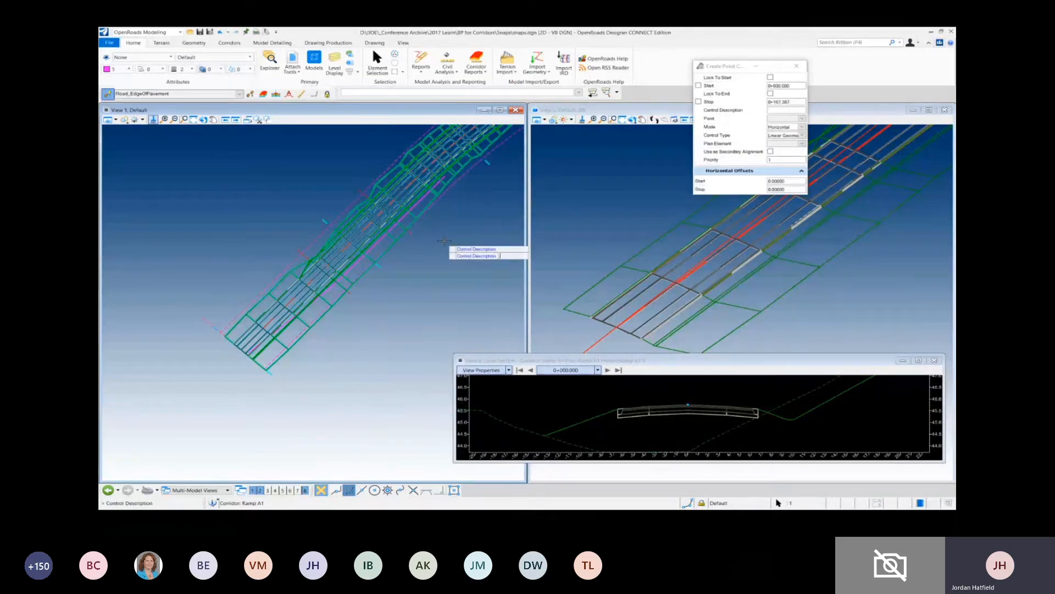
click(443, 241)
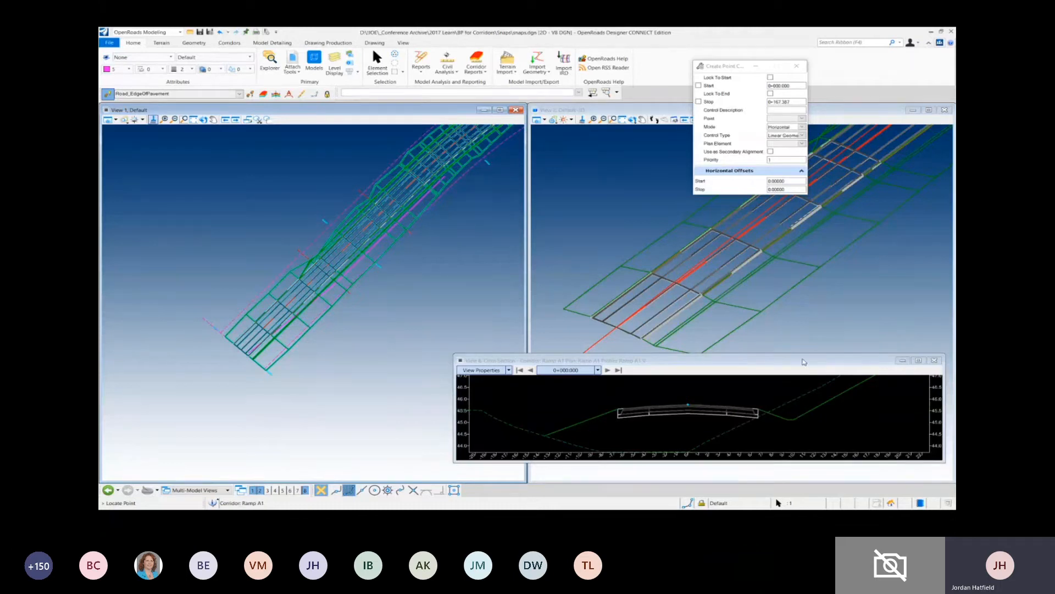
- Close the cross section view and set the point control's range from near the ramp's start into the curve, leaving the description blank
click(935, 362)
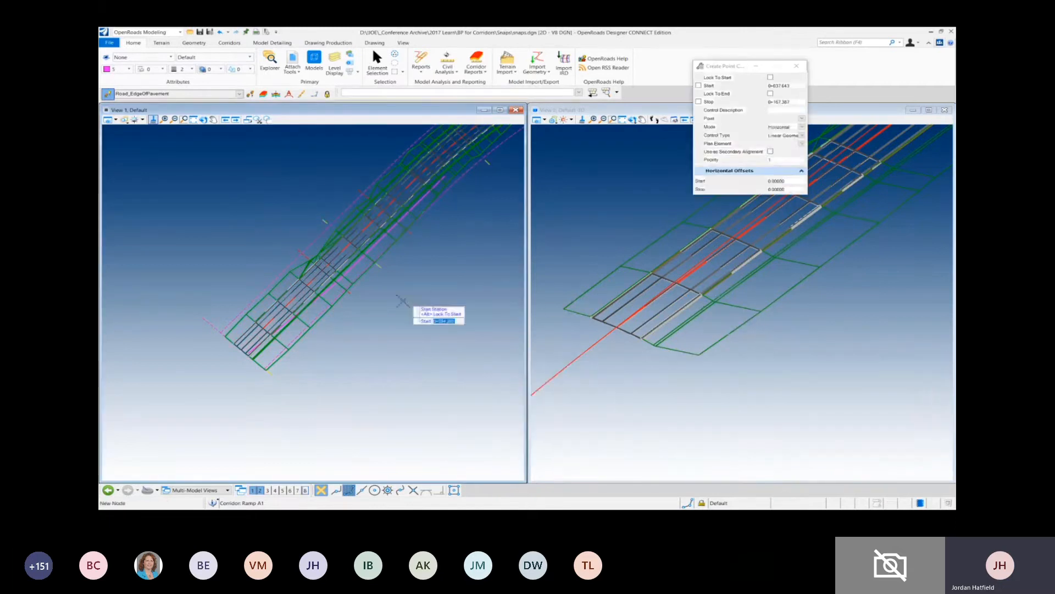
click(276, 376)
click(458, 197)
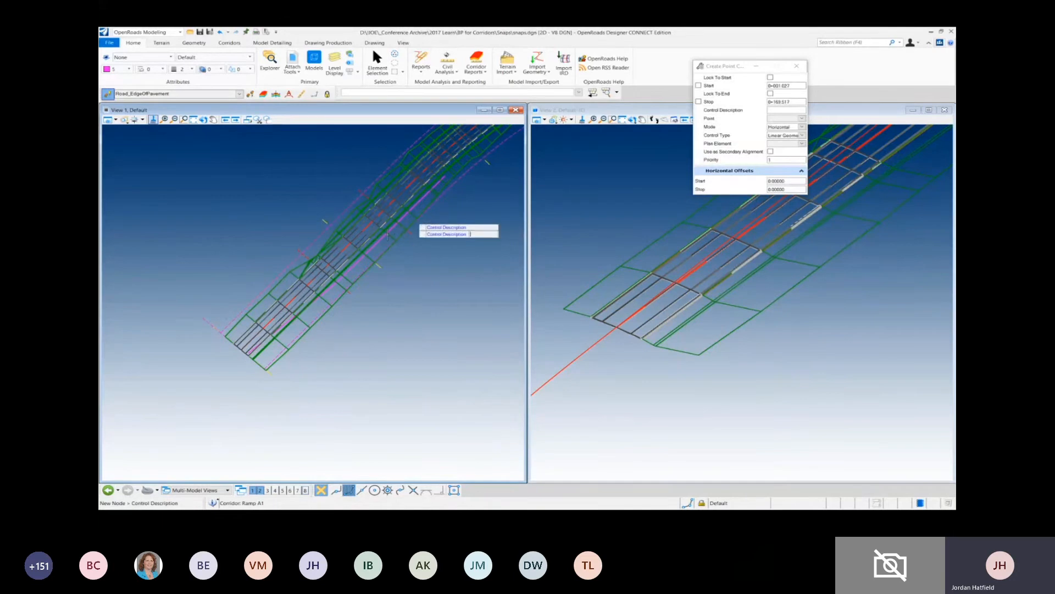
click(388, 233)
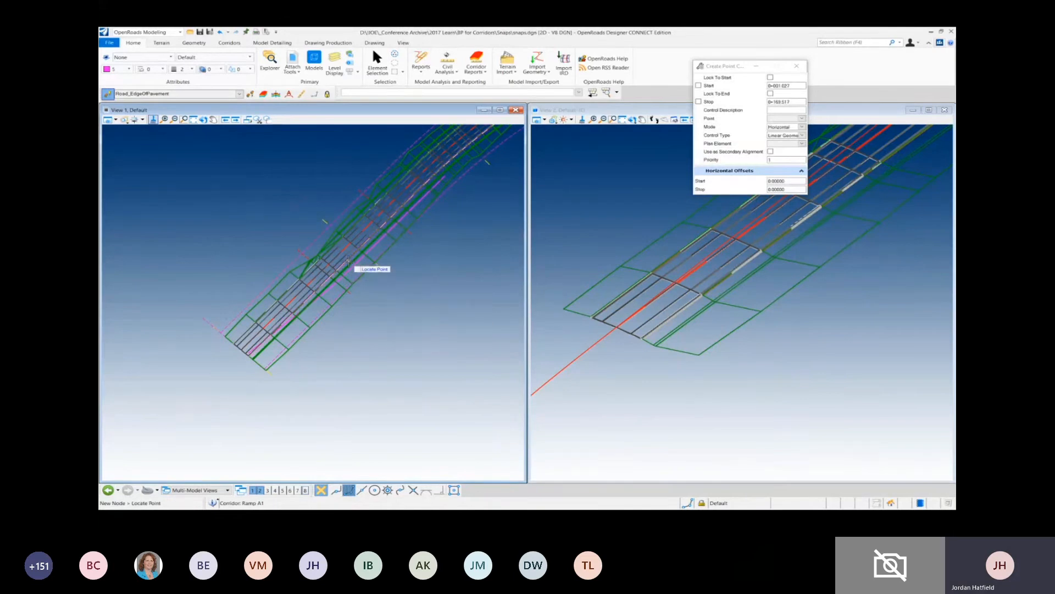
- Pick the right edge of pavement EOP_R in the 3D view as the point to control
scroll(355, 262, up, 2)
scroll(687, 302, up, 2)
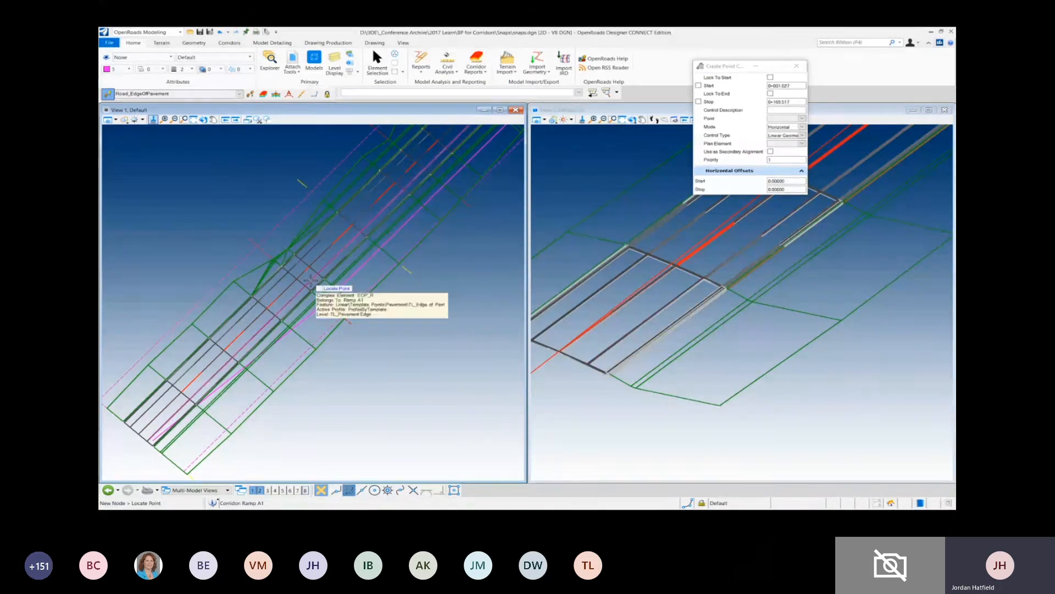
click(676, 297)
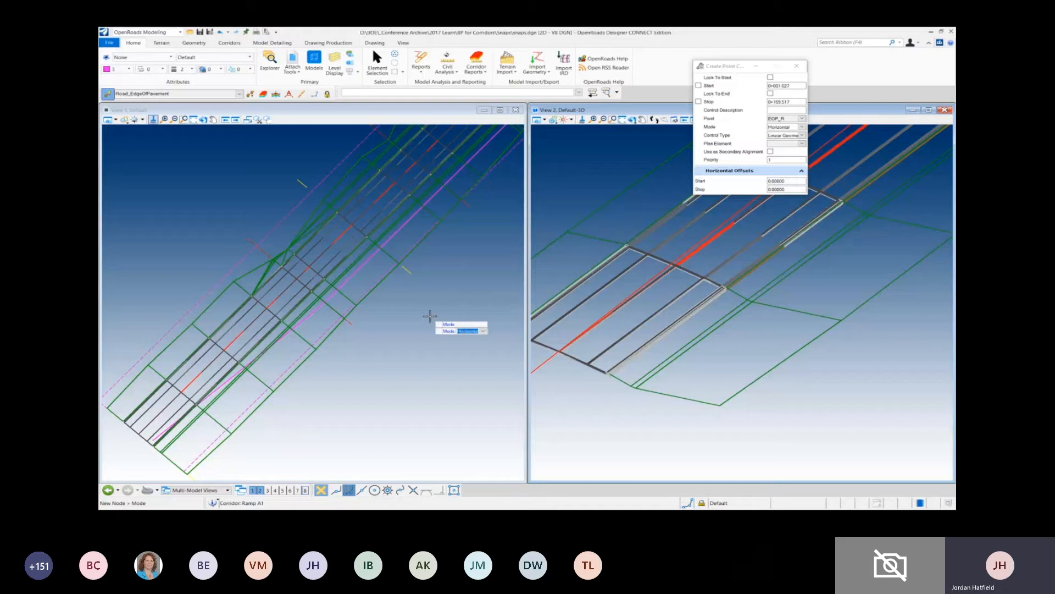
click(801, 119)
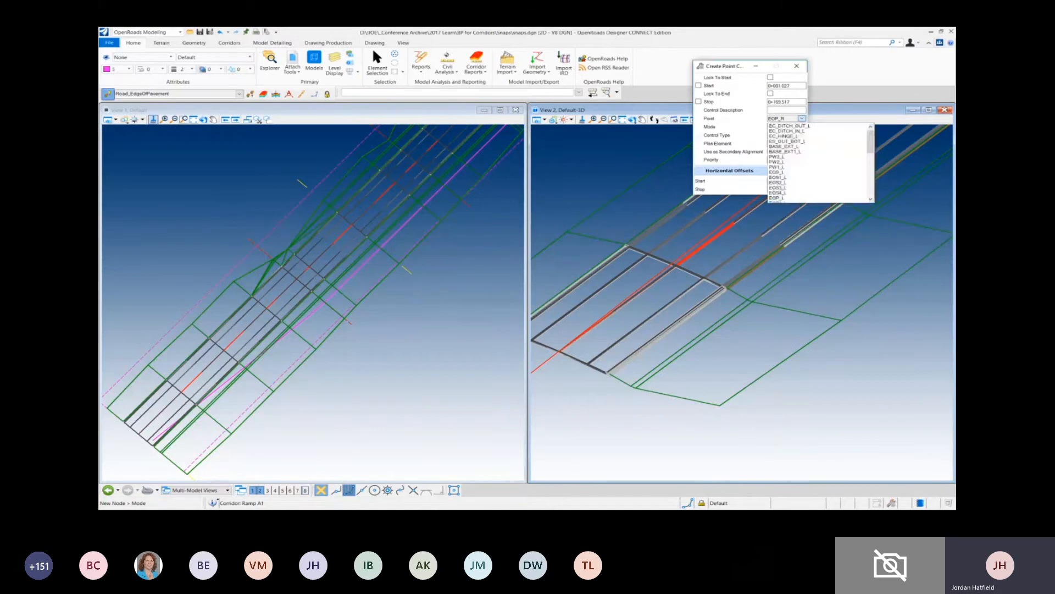
click(801, 119)
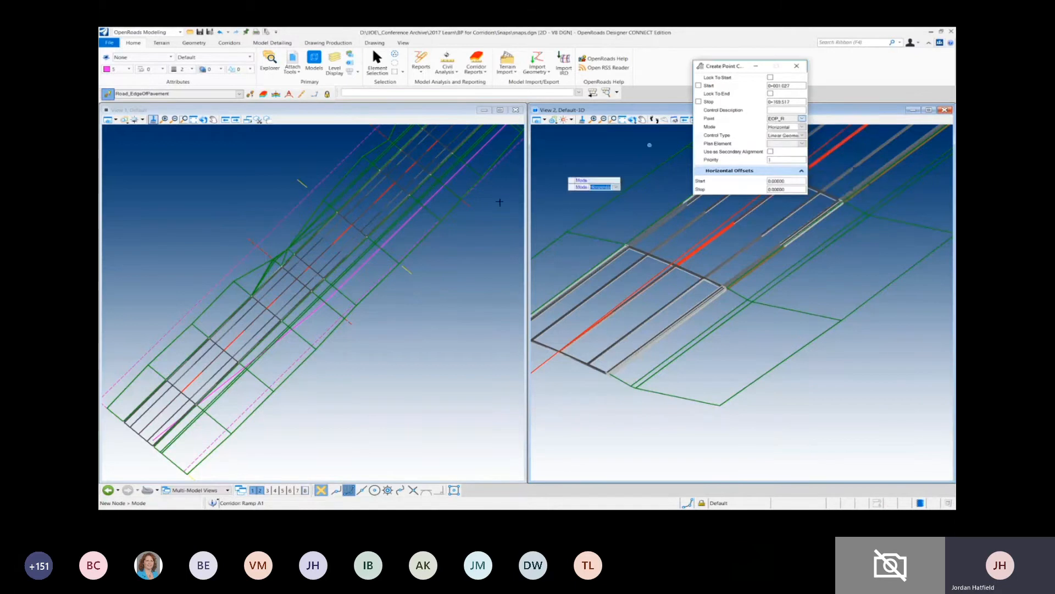
- Create the EOP_R control with Horizontal mode, Linear Geometry type, the magenta edge-of-pavement line as plan element, priority 1 and zero offsets
click(385, 332)
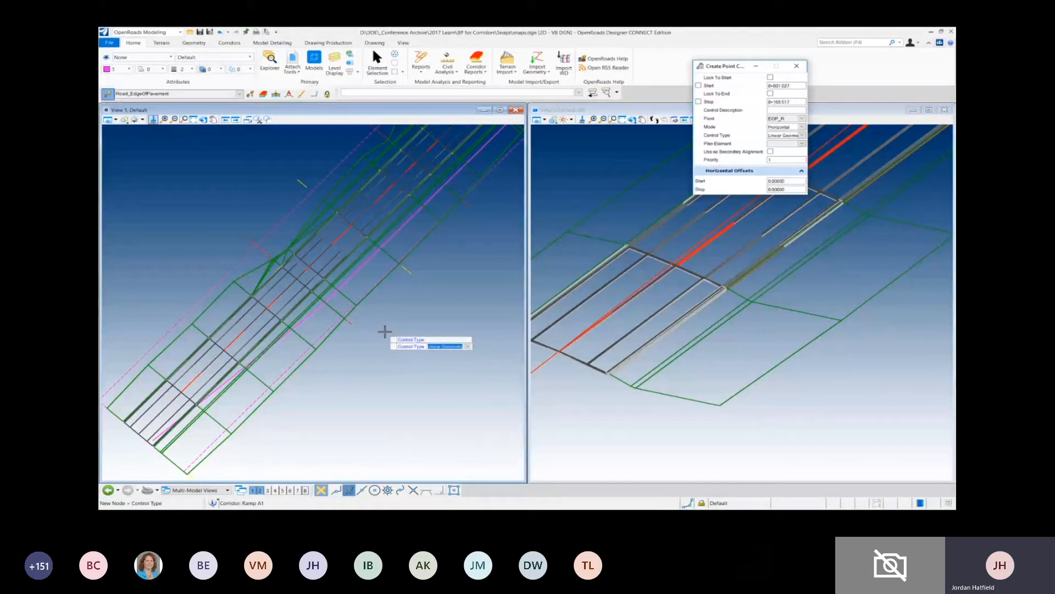
click(385, 332)
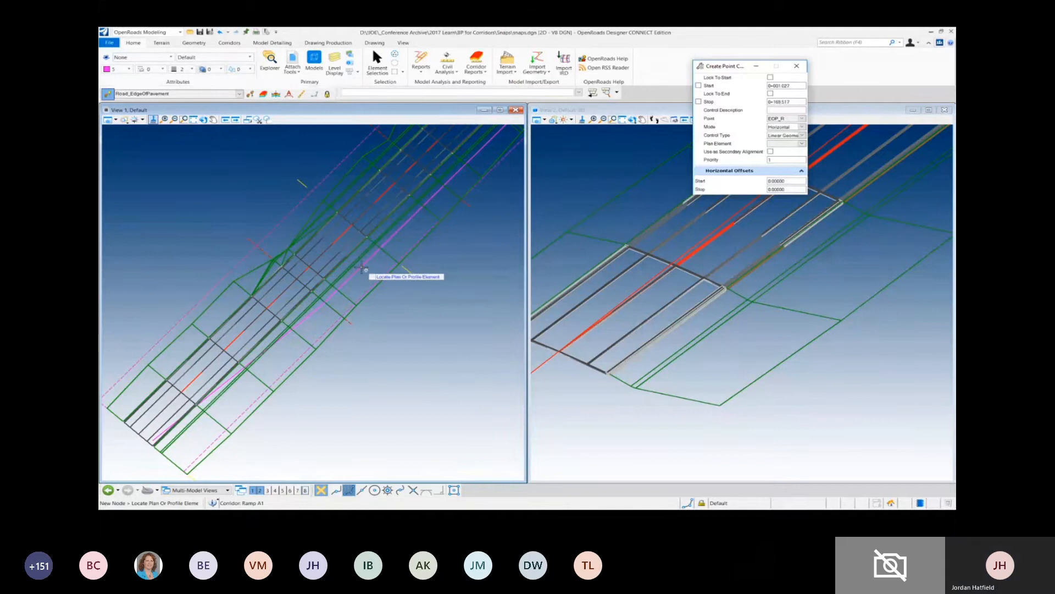
click(397, 295)
click(398, 297)
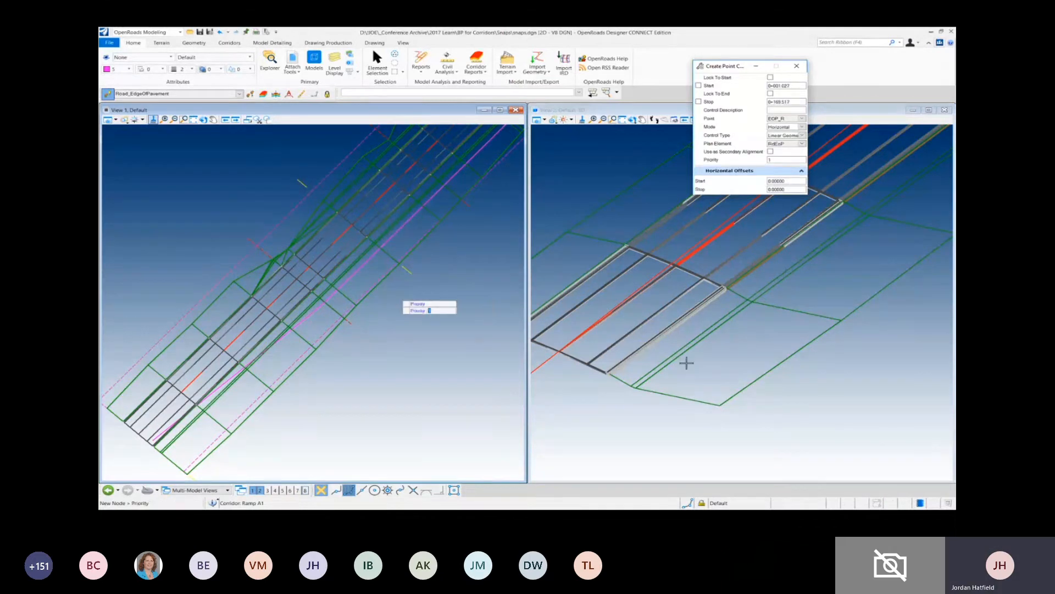
click(685, 363)
click(686, 363)
click(686, 362)
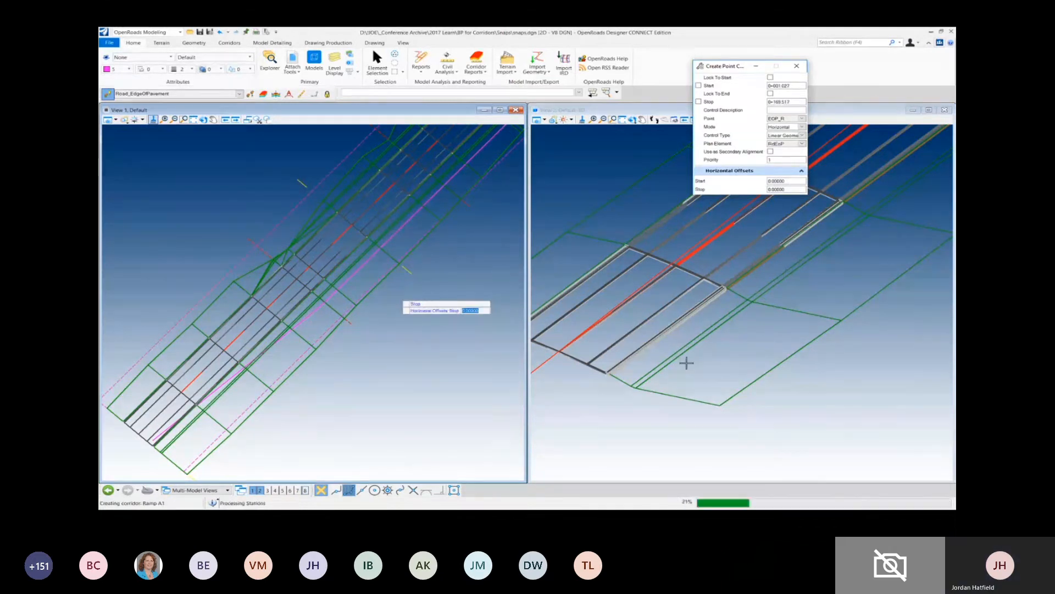
click(687, 363)
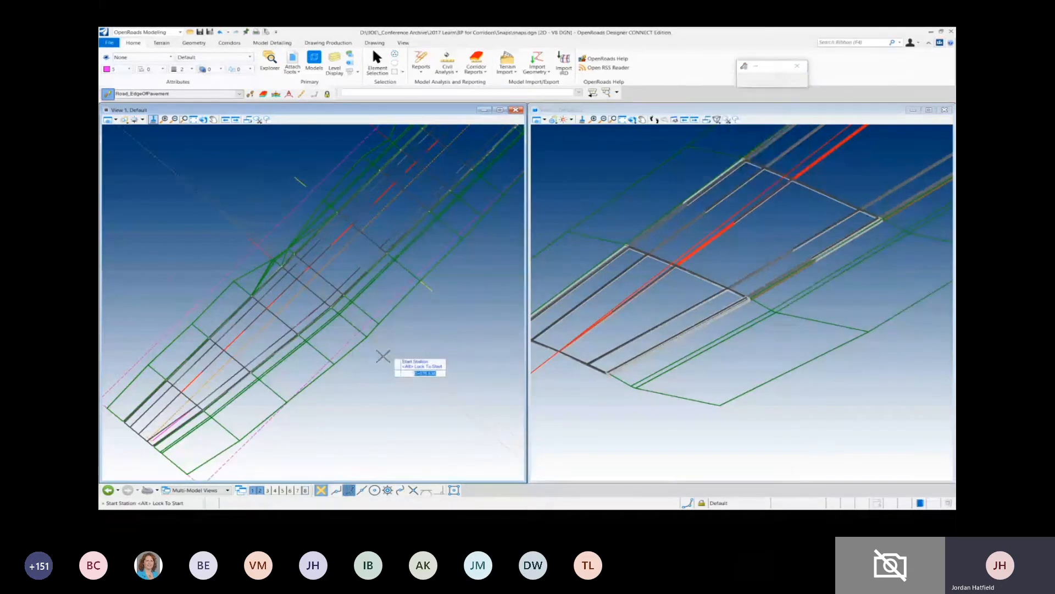
middle_drag(362, 374, 345, 304)
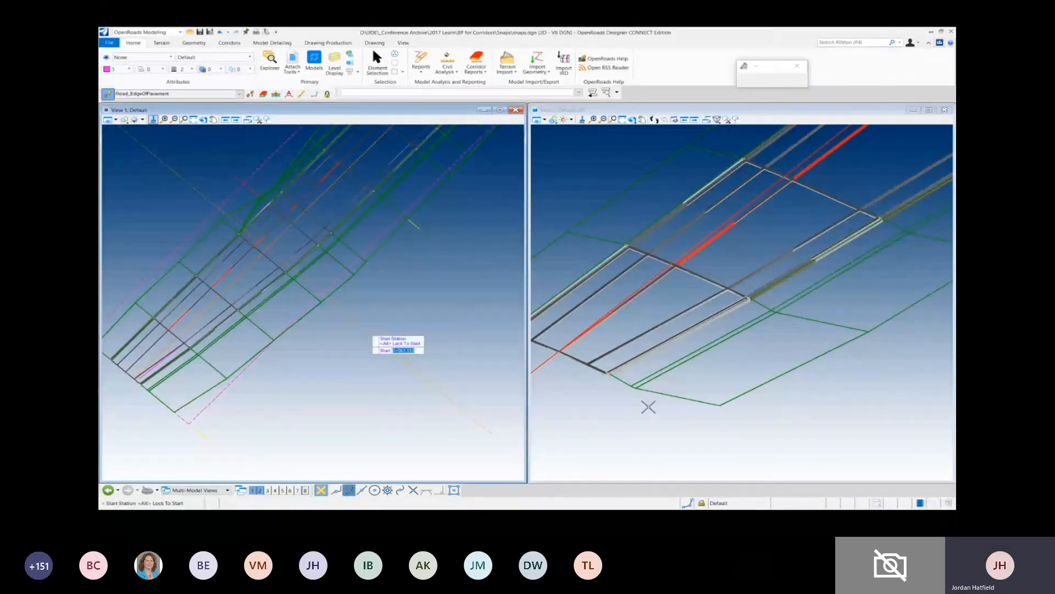
click(377, 61)
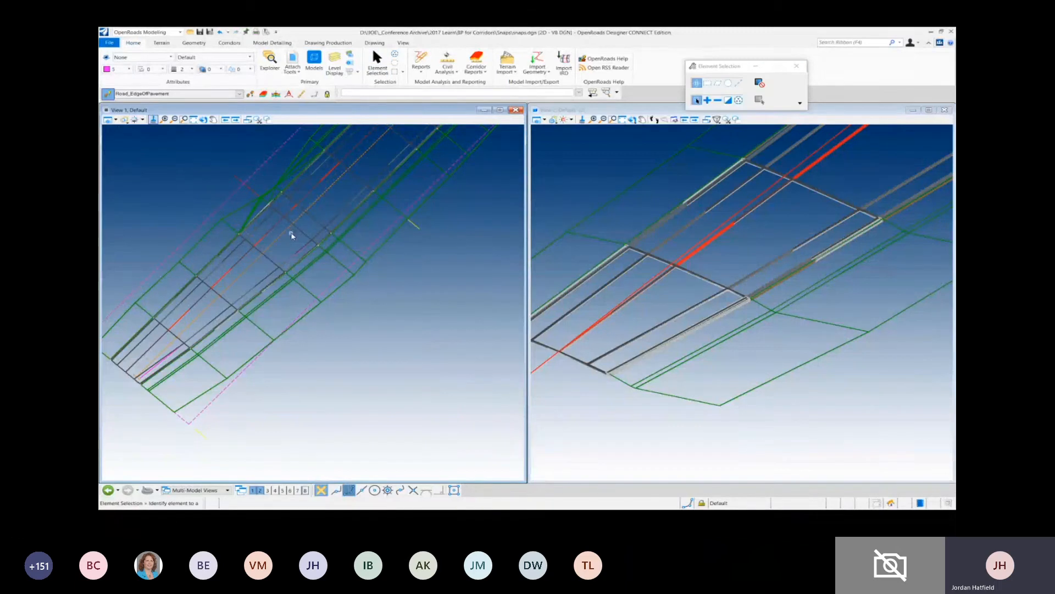
- Select the EOP_R horizontal point control in the plan view and review its range handles and properties, leaving it enabled
mouse_move(288, 233)
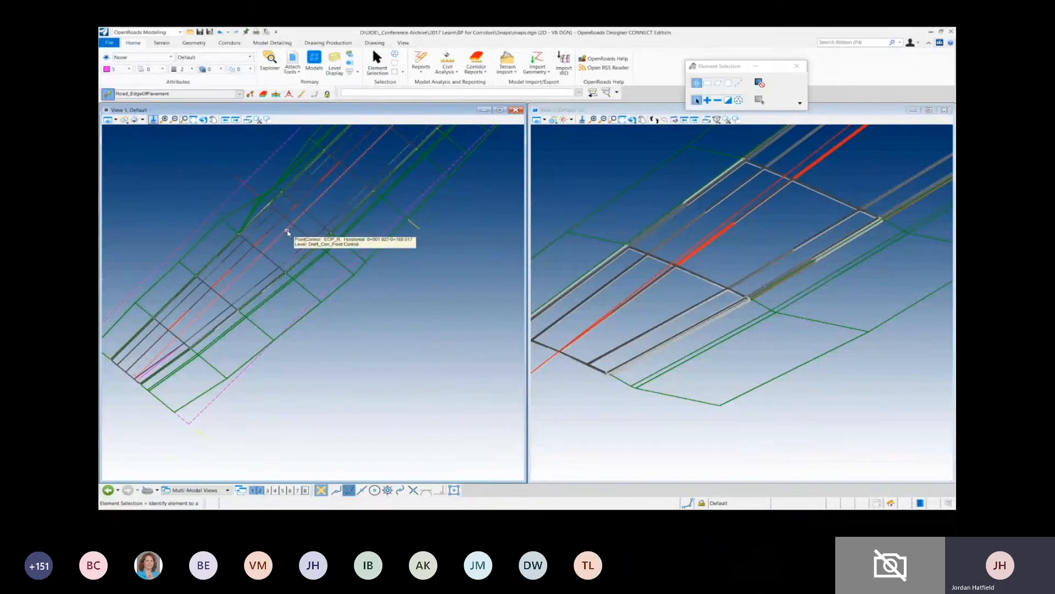
click(288, 231)
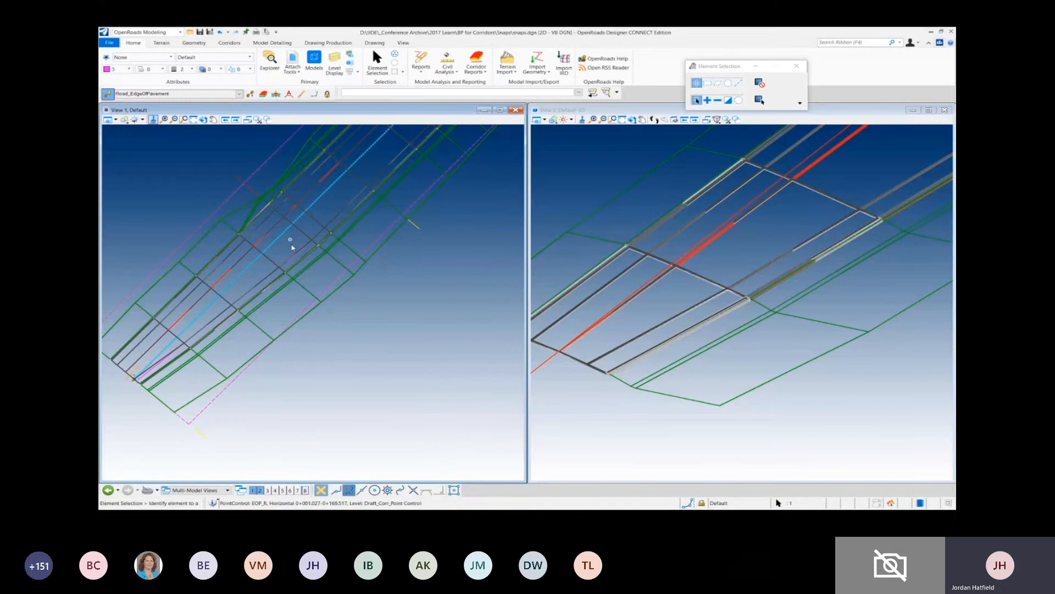
scroll(350, 361, down, 1)
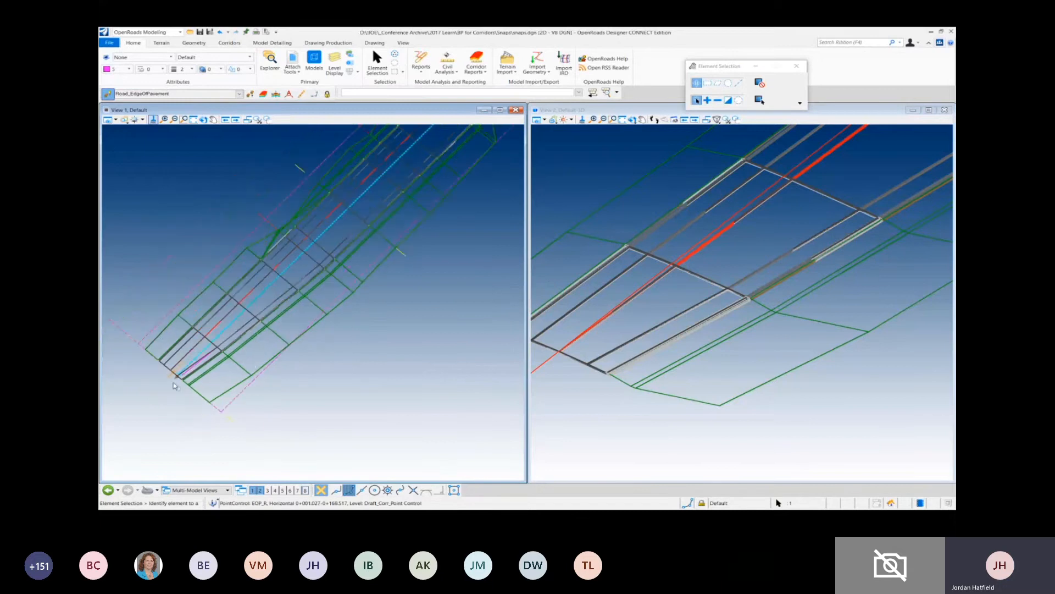
scroll(173, 374, up, 2)
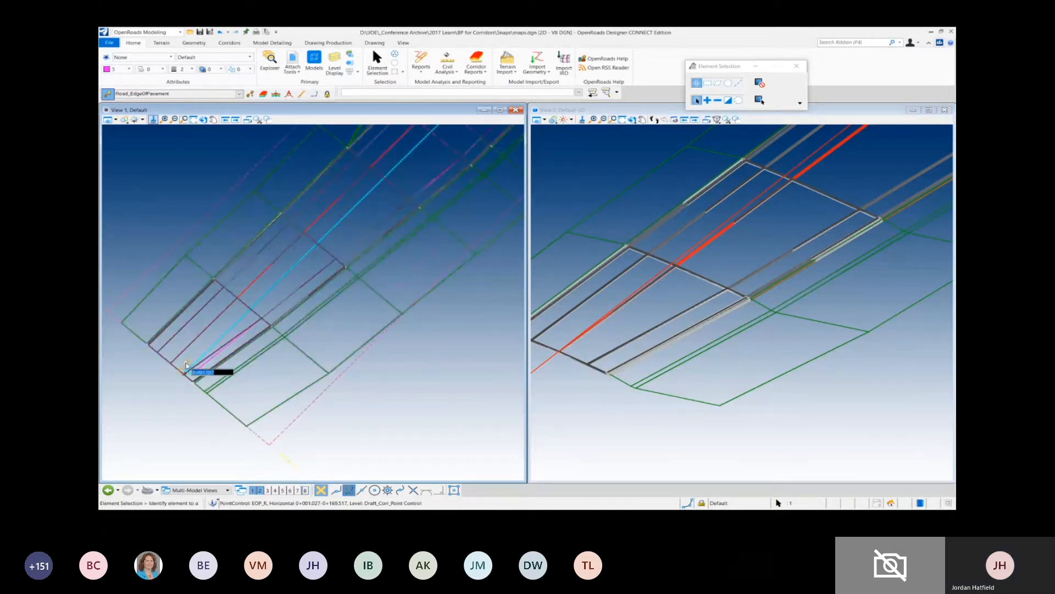
scroll(186, 365, down, 2)
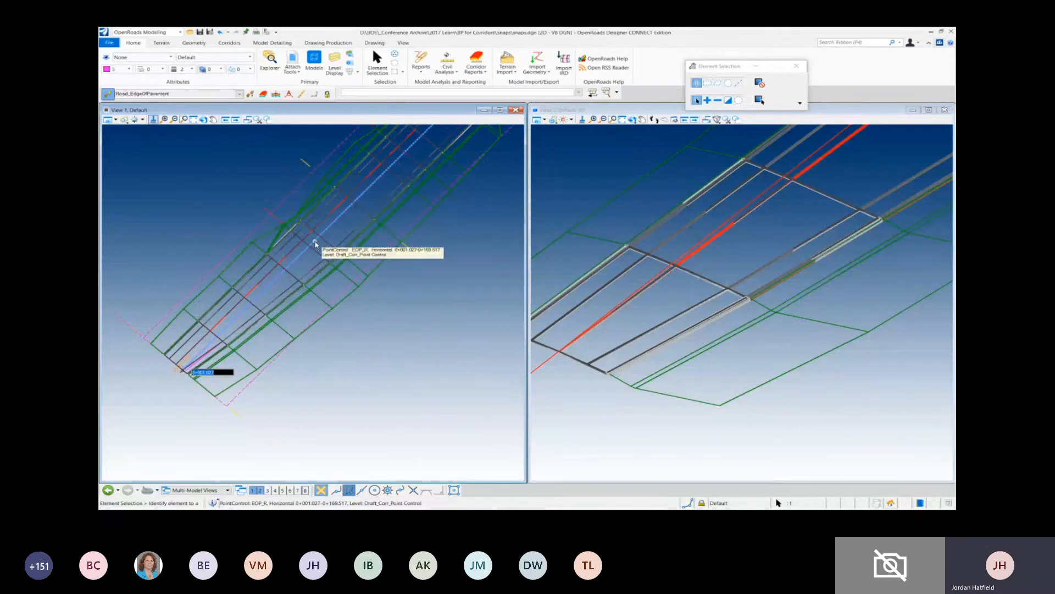
click(315, 242)
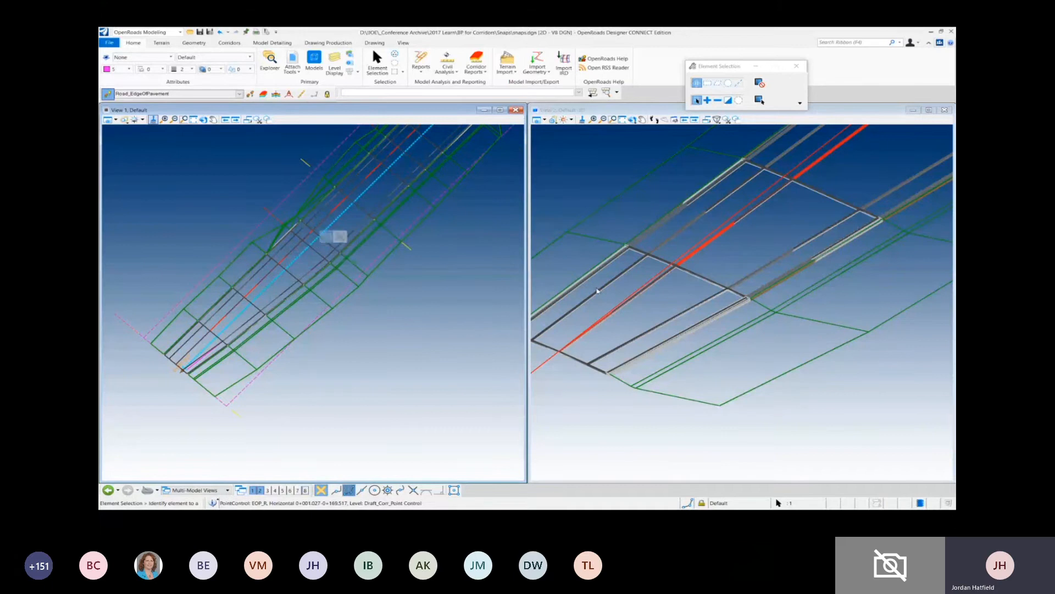
click(326, 237)
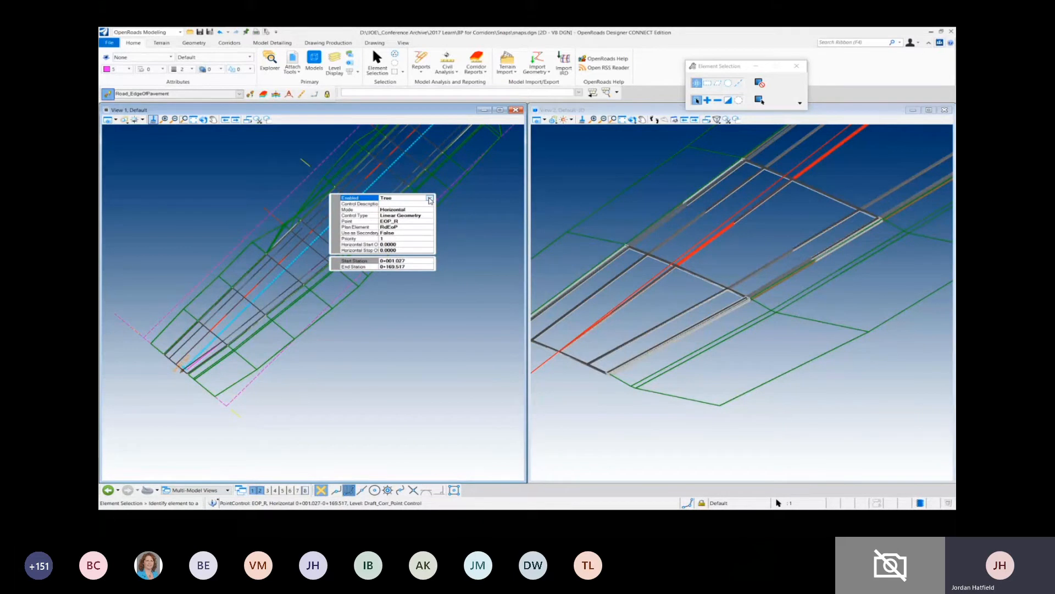
click(430, 199)
click(388, 208)
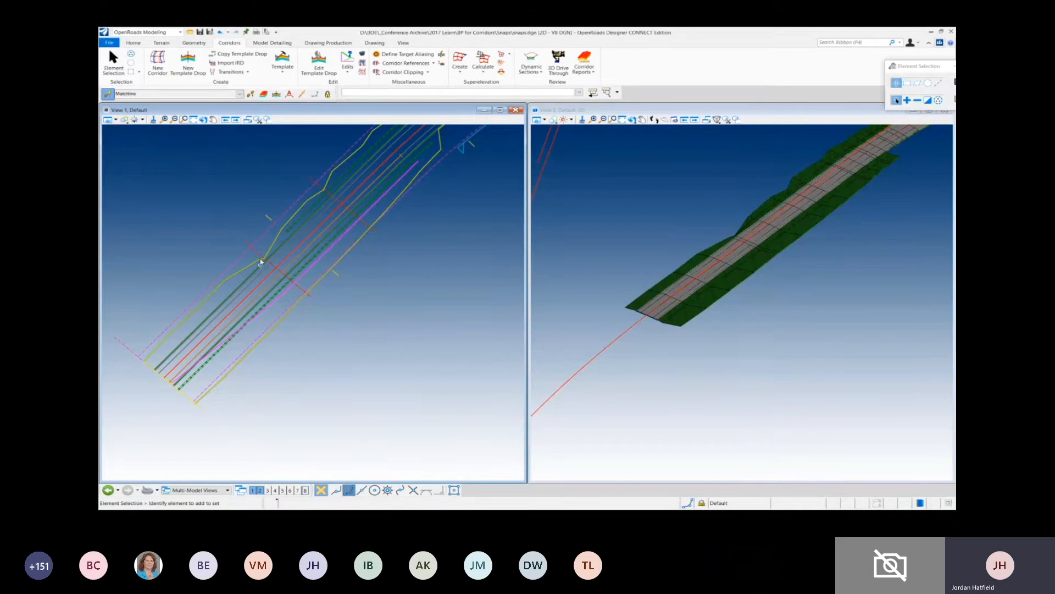
- Set the station of the key station nearest the ramp's start to 50, and select the next key station up the ramp
click(253, 246)
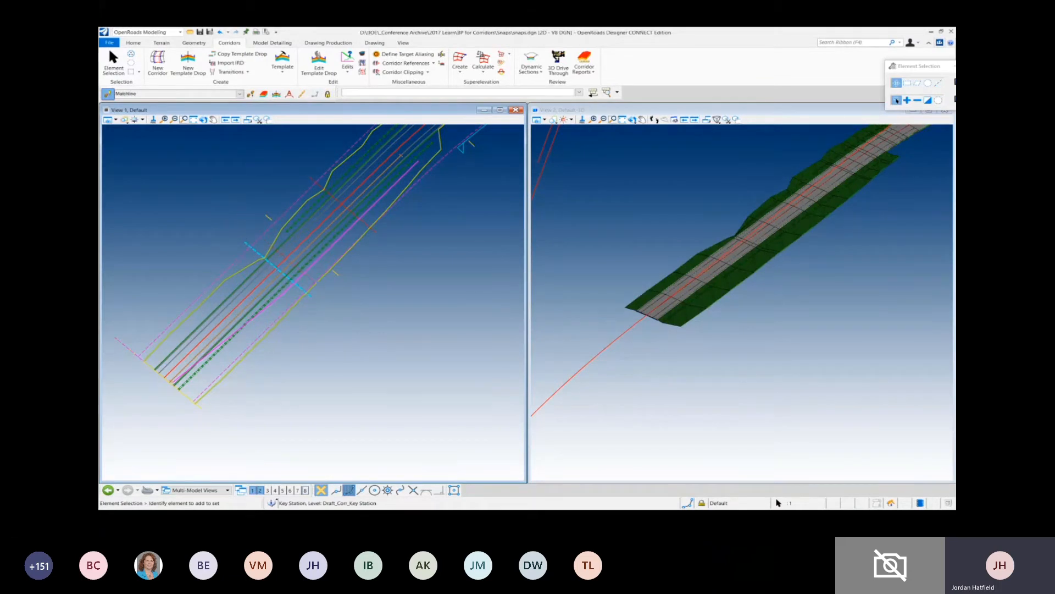
key(Delete)
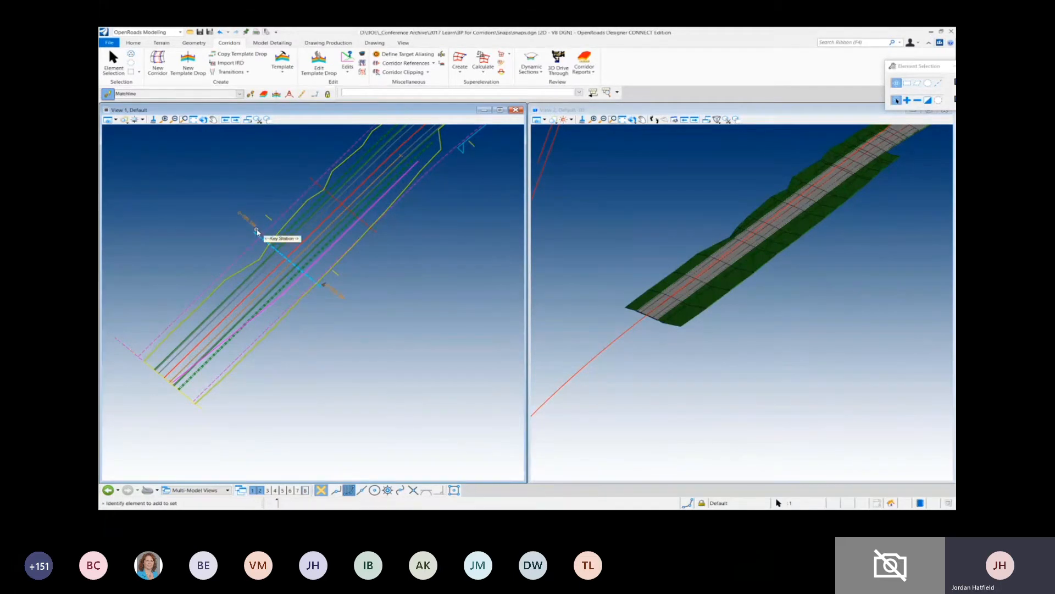
click(250, 222)
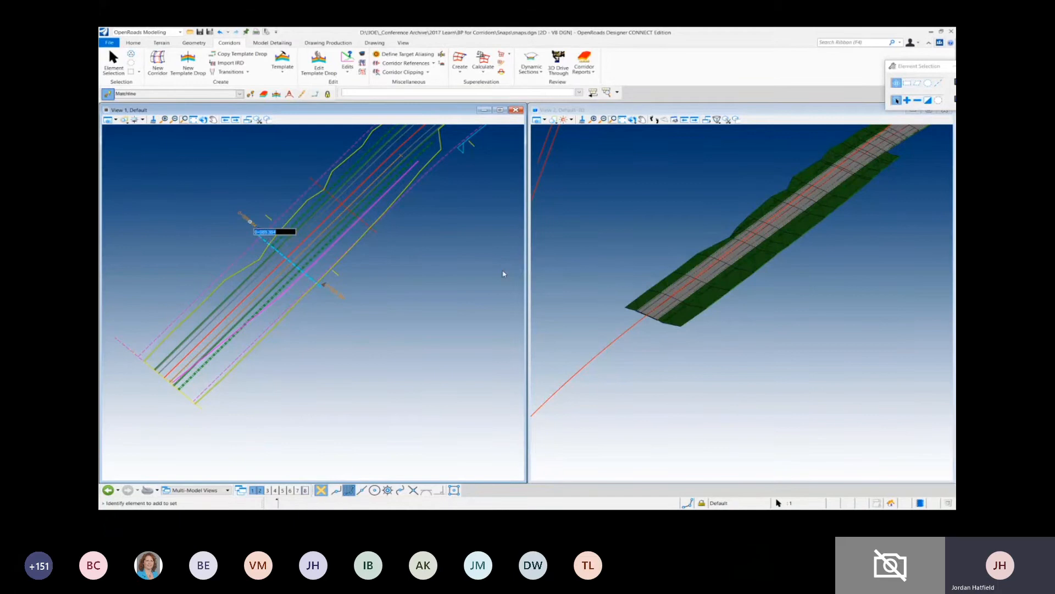
text(50)
key(Return)
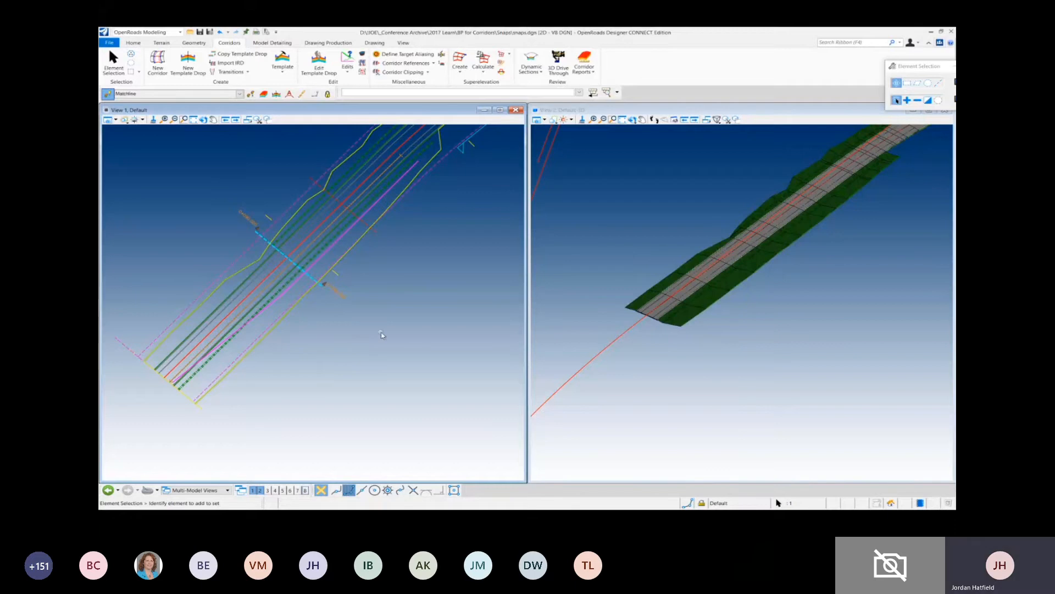
click(375, 233)
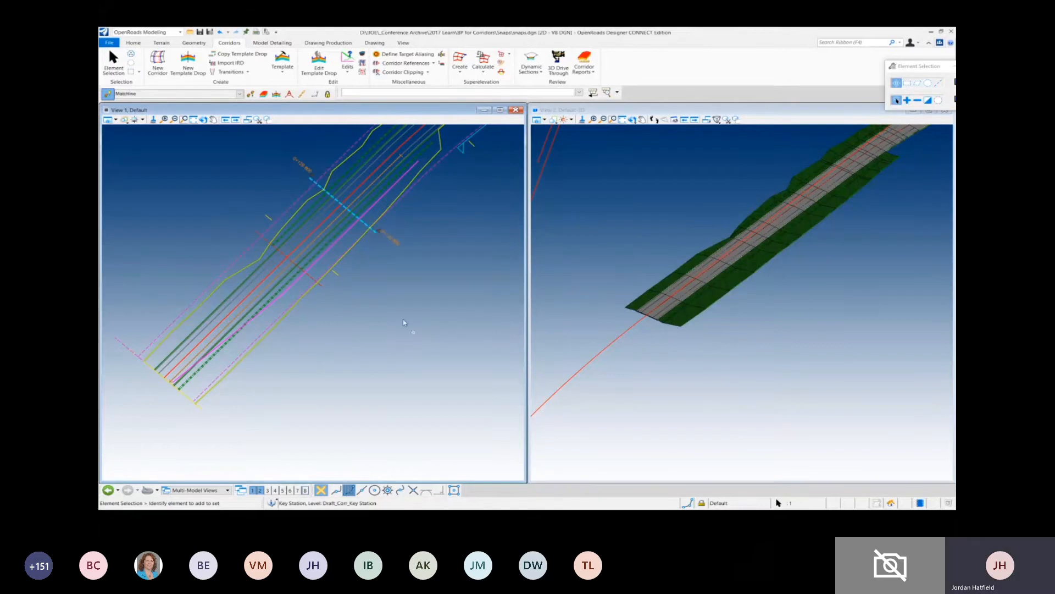
- Extend the start of the right backbone-only end condition exception back along the ramp to station 0+185.680
middle_drag(422, 271, 306, 404)
scroll(416, 242, up, 2)
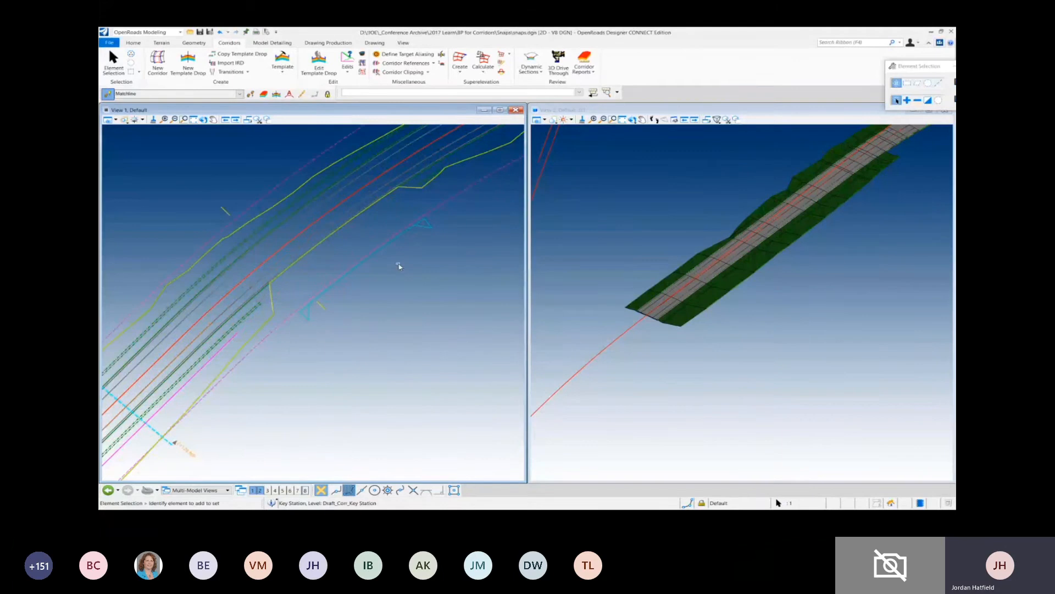
click(411, 230)
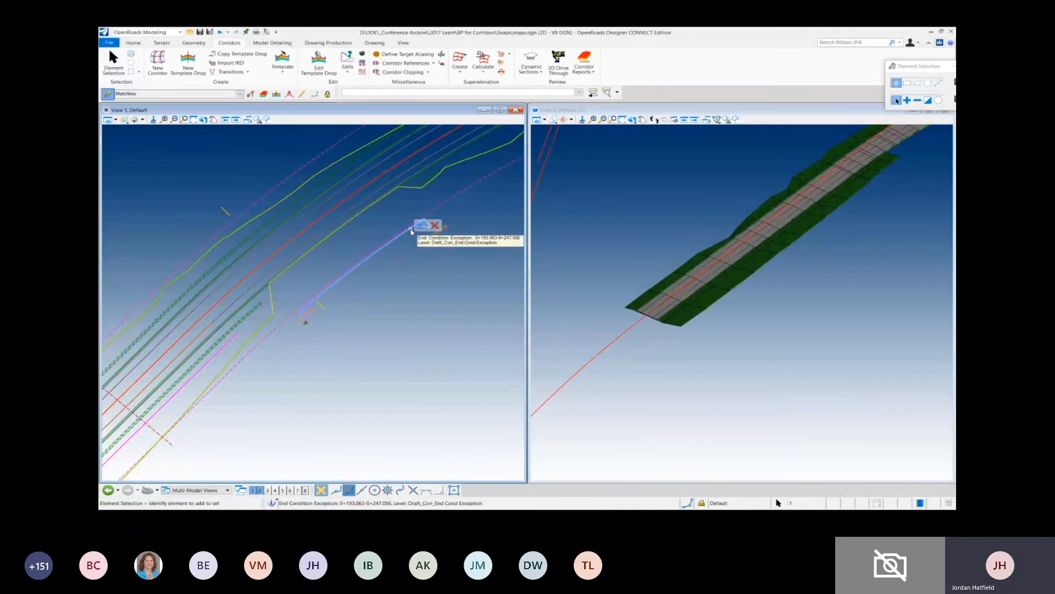
click(411, 231)
click(421, 225)
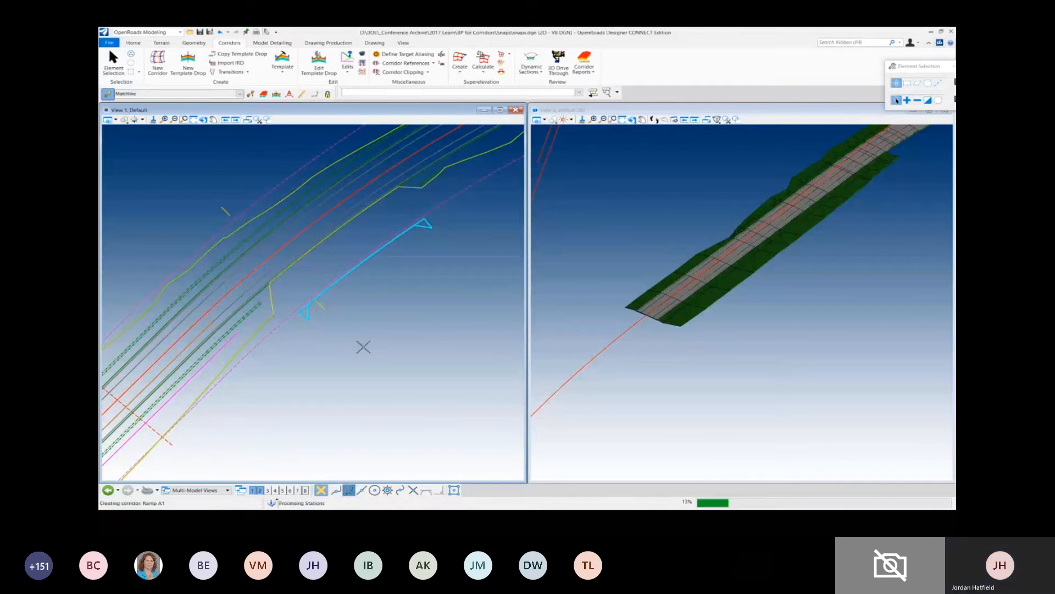
- Switch the right backbone-only end condition exception's Enabled property to False and back to True
click(422, 224)
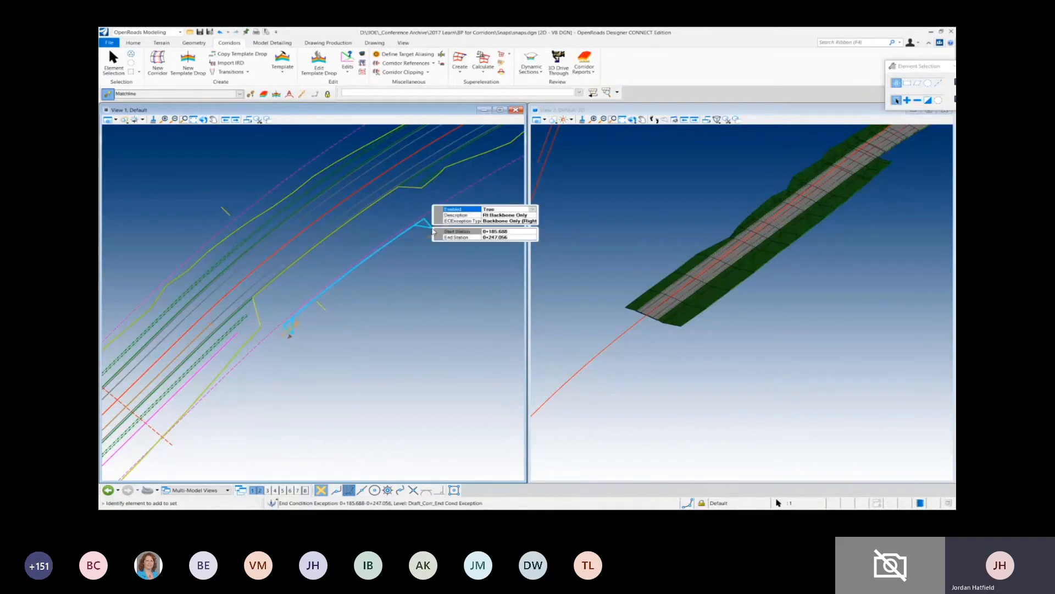
click(497, 210)
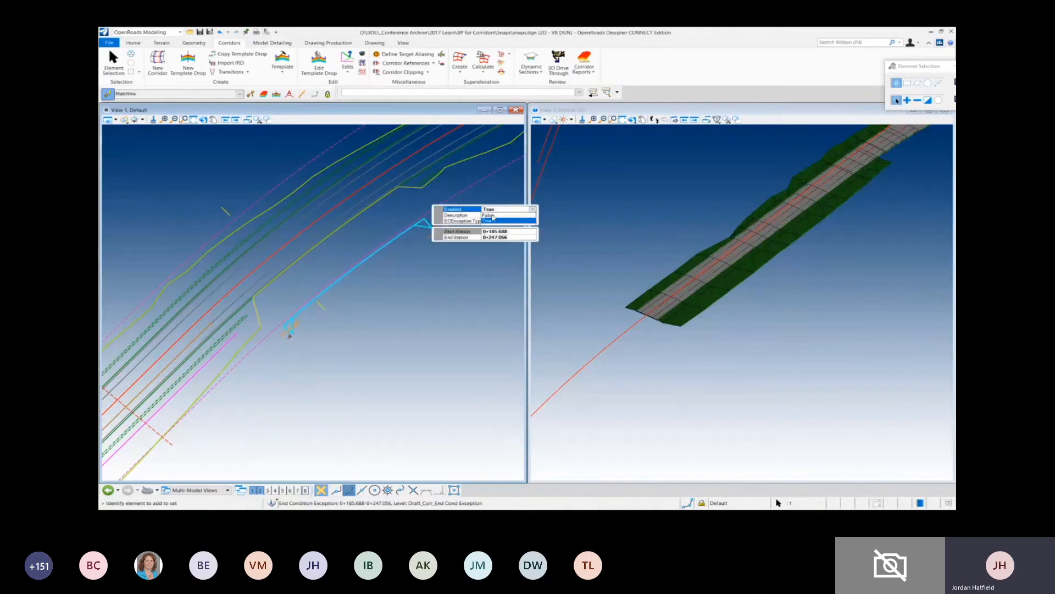
click(491, 220)
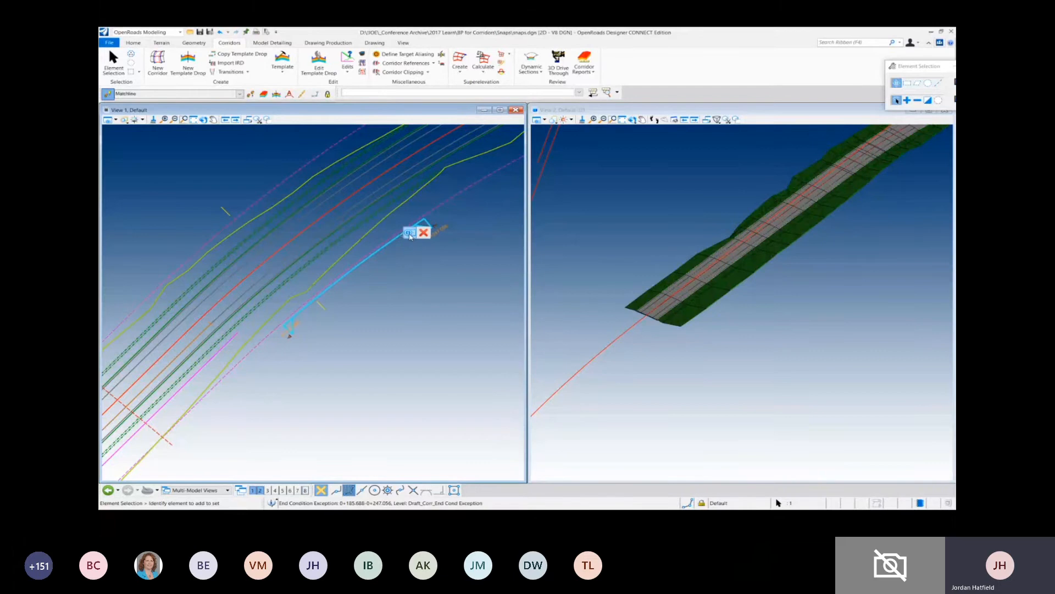
mouse_move(430, 232)
click(516, 216)
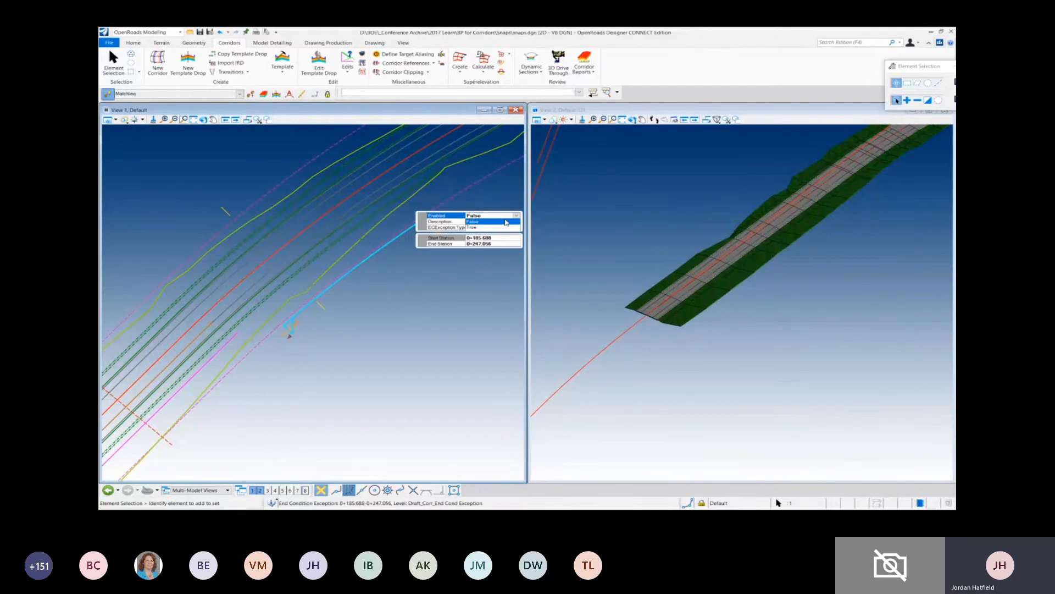
click(476, 228)
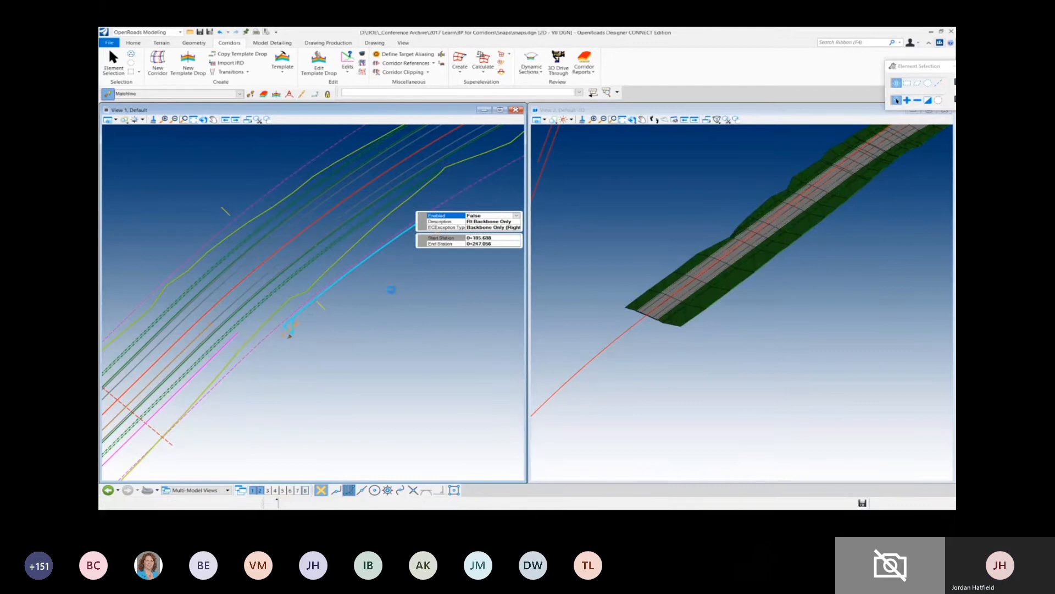
- Locate the end condition exception at 0+382.680 to 0+488.115 in plan and examine the retaining wall in 3D
middle_drag(426, 256, 277, 363)
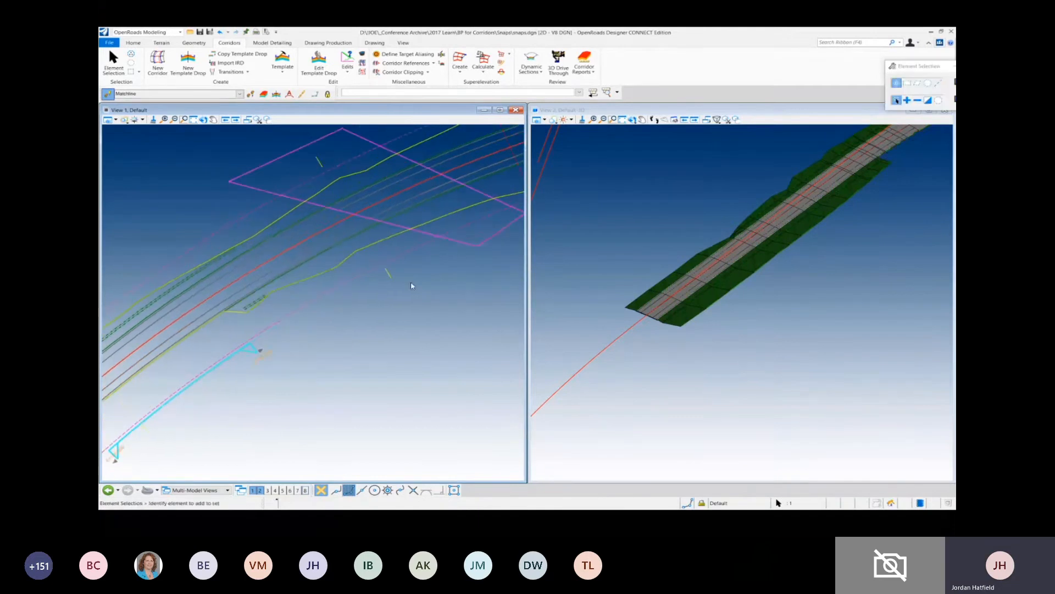
middle_drag(411, 286, 233, 382)
middle_drag(429, 327, 163, 380)
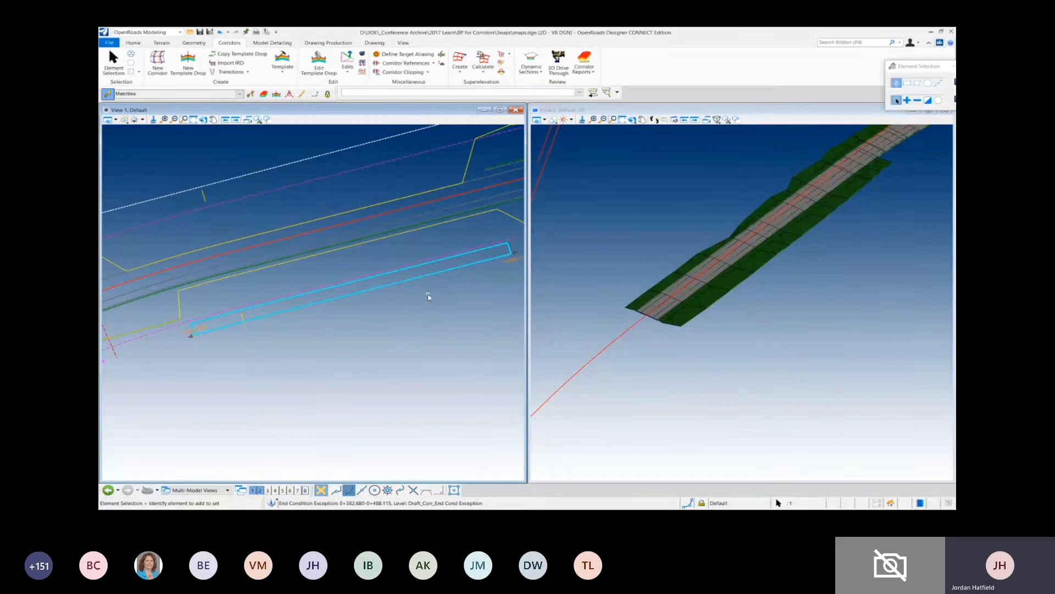
middle_drag(924, 210, 686, 364)
middle_drag(861, 281, 679, 366)
scroll(772, 290, up, 7)
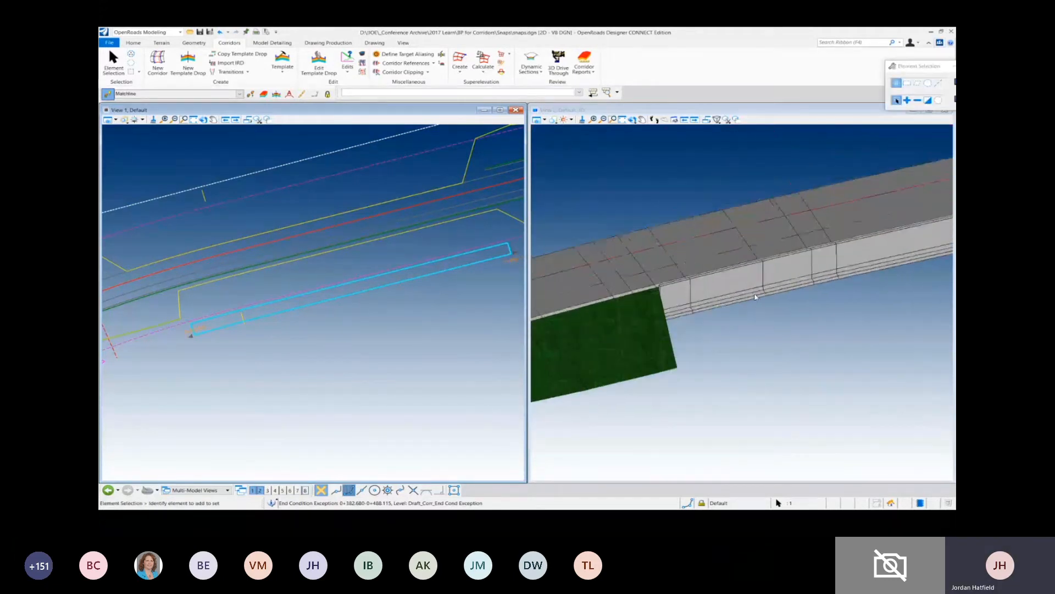
- Open the right override template of the wall's end condition exception, examine its components and close it without changes
mouse_move(277, 314)
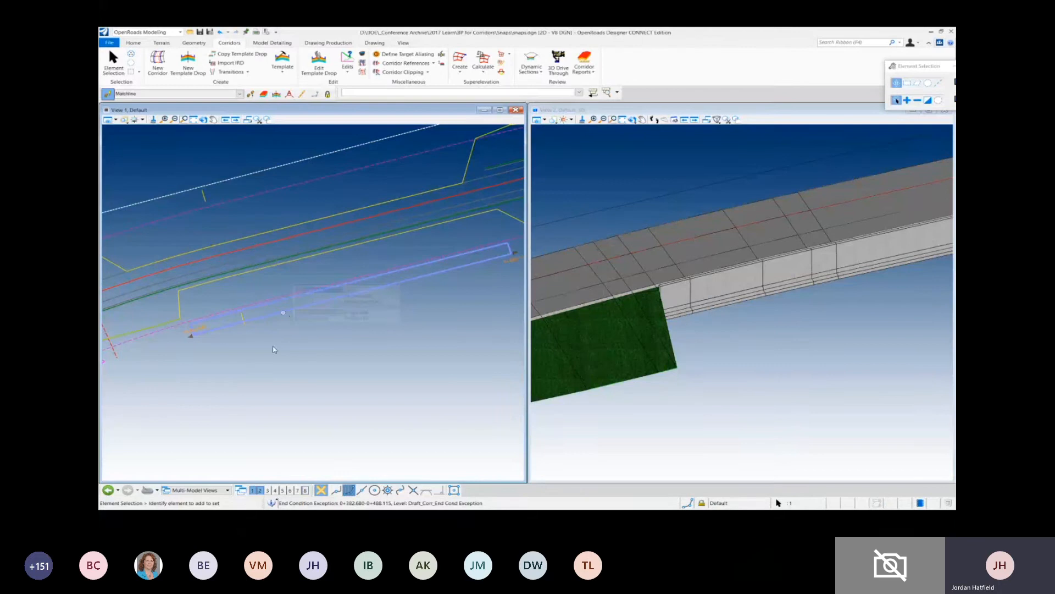
click(269, 326)
click(272, 315)
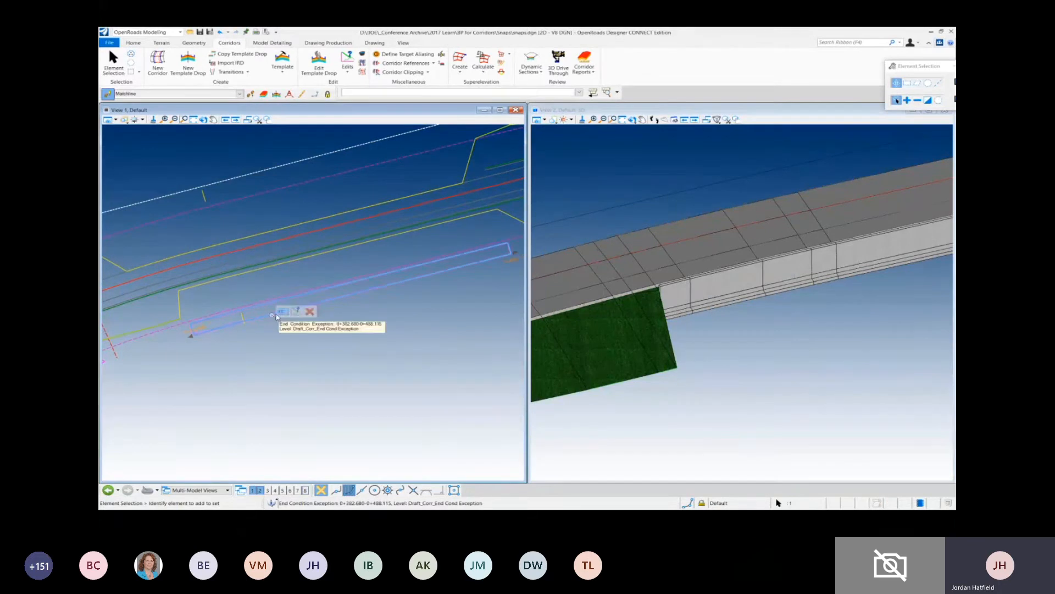
click(297, 313)
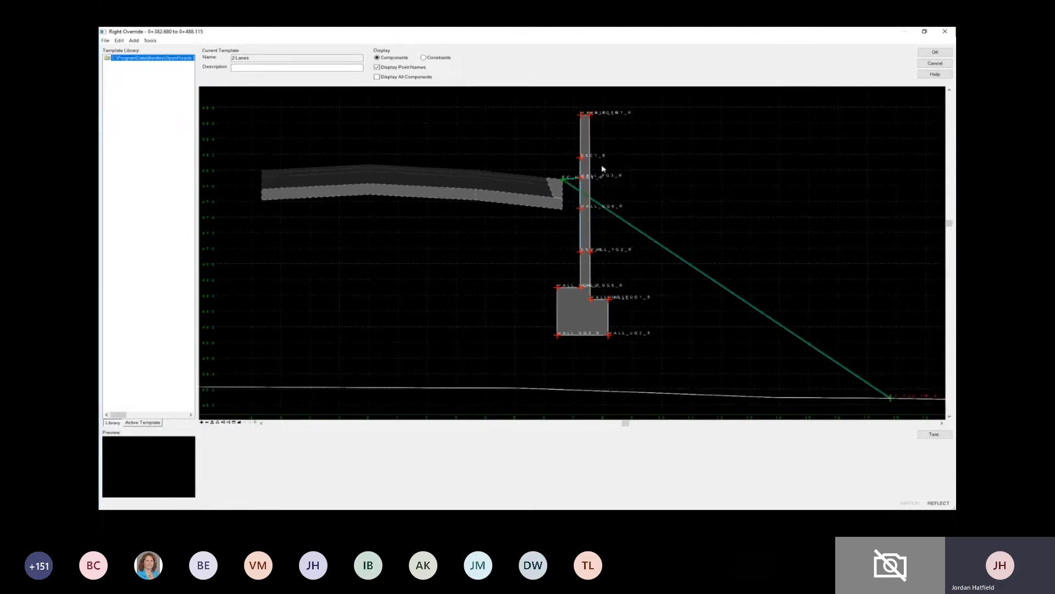
click(936, 62)
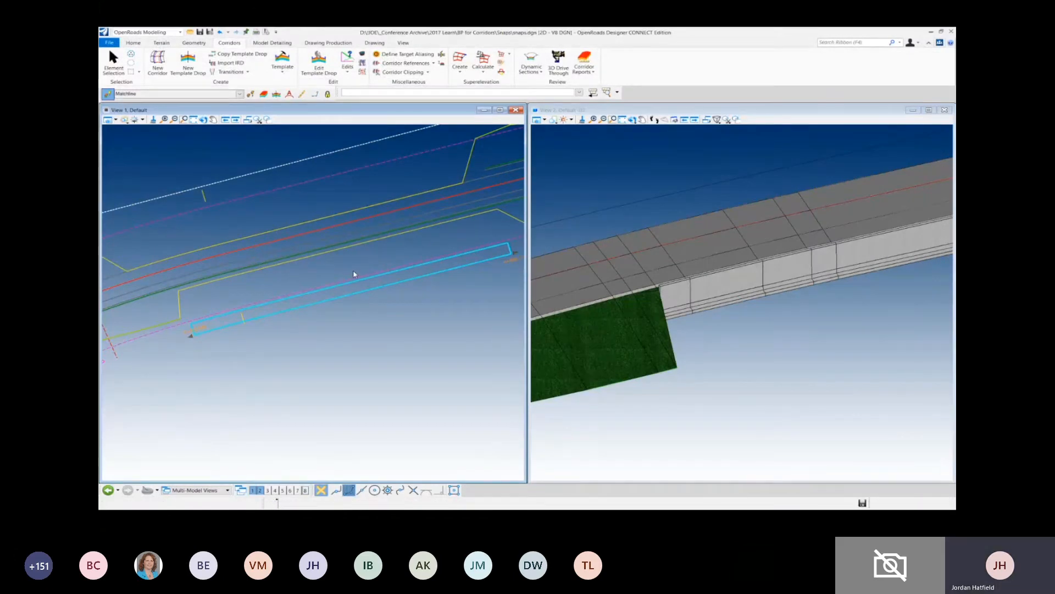
- Open the Ramp A1 corridor objects and review its external references and clipping references against the plan view
scroll(354, 273, down, 3)
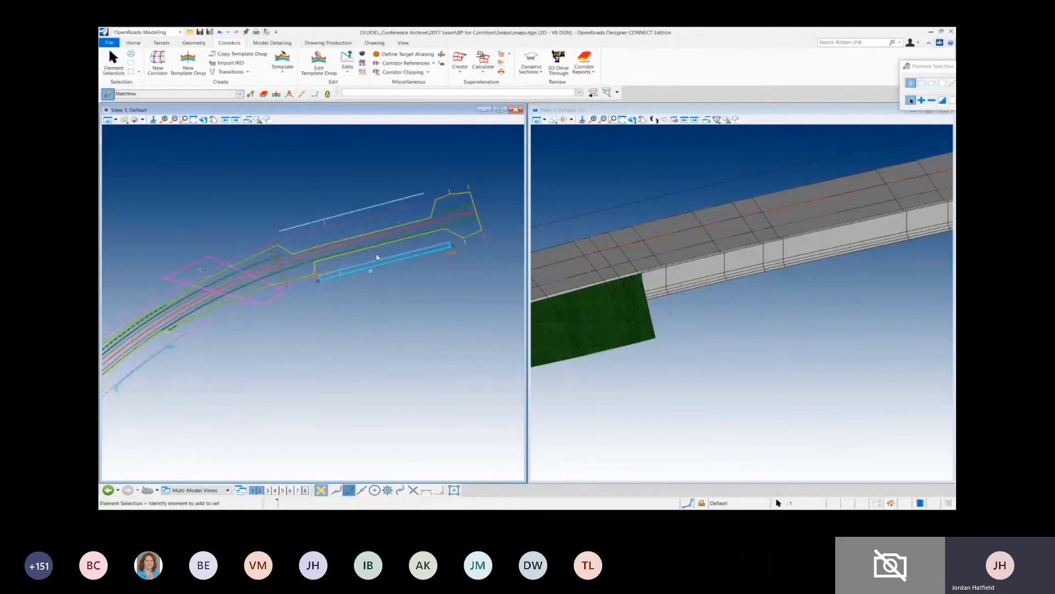
click(362, 55)
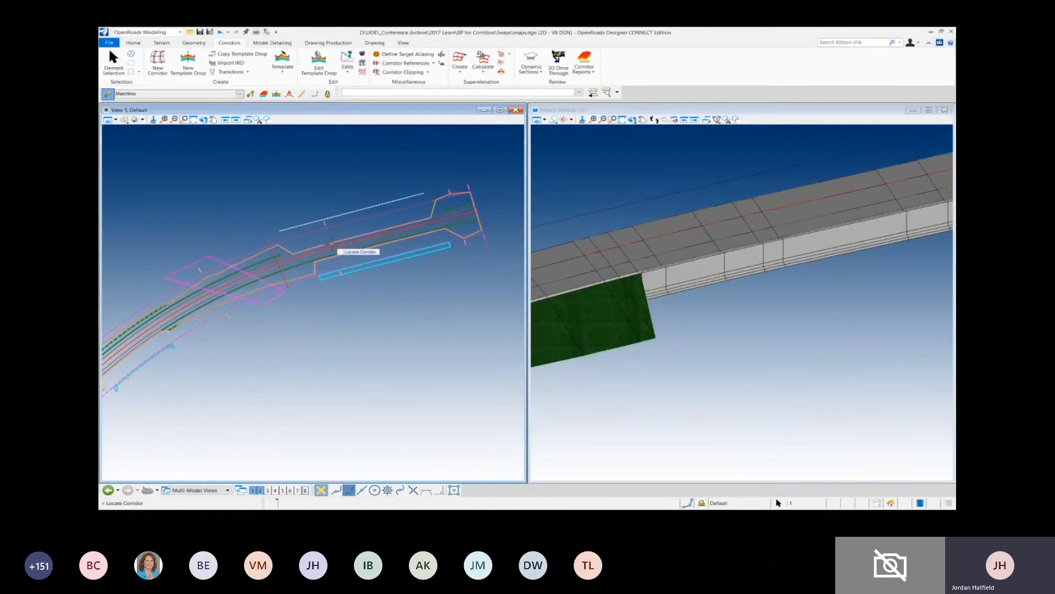
click(336, 253)
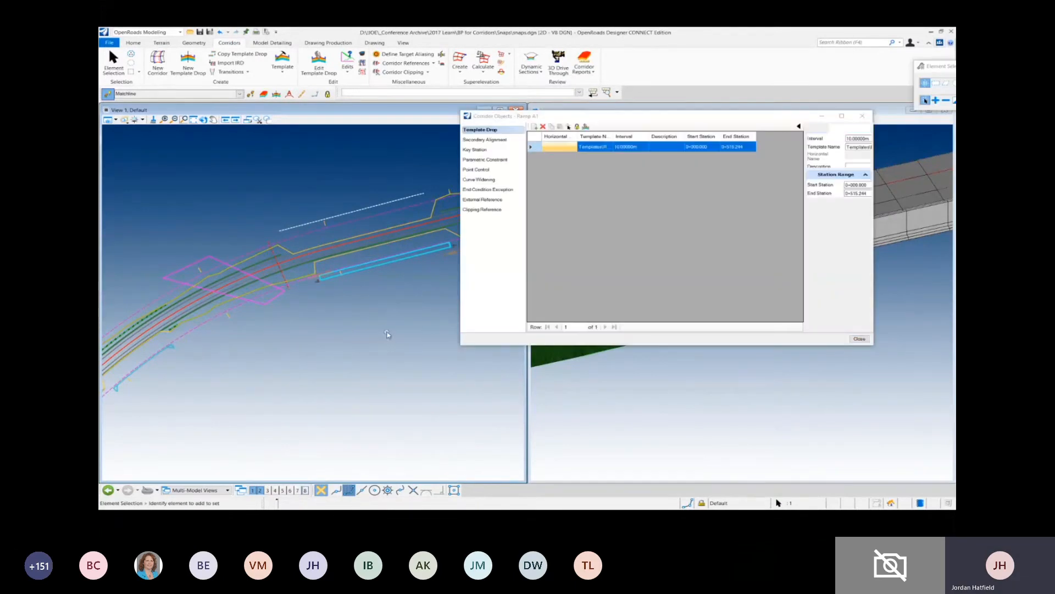
click(484, 200)
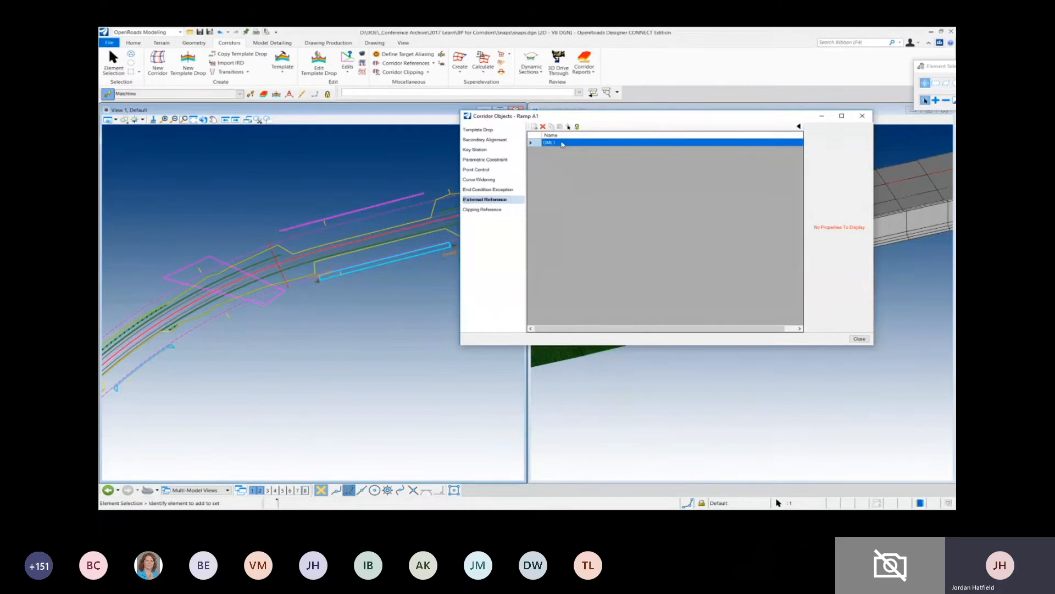
click(491, 211)
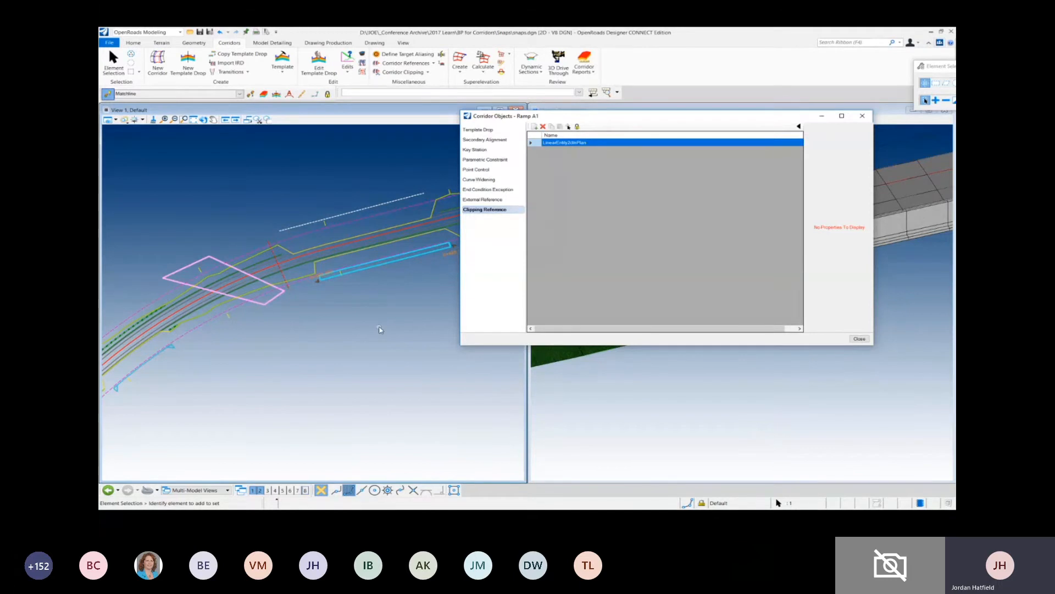
scroll(333, 293, down, 3)
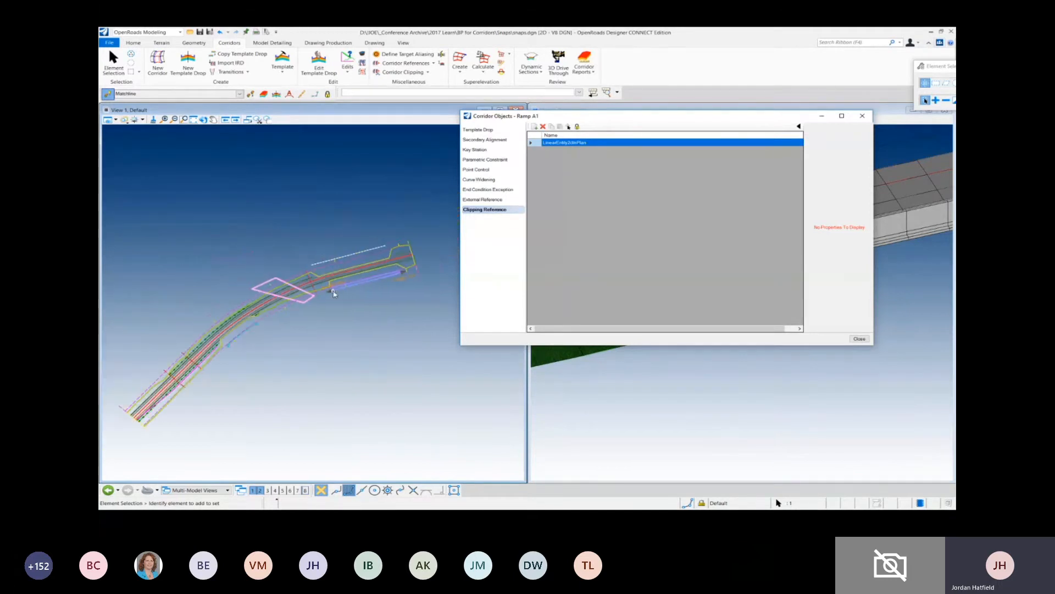
click(334, 293)
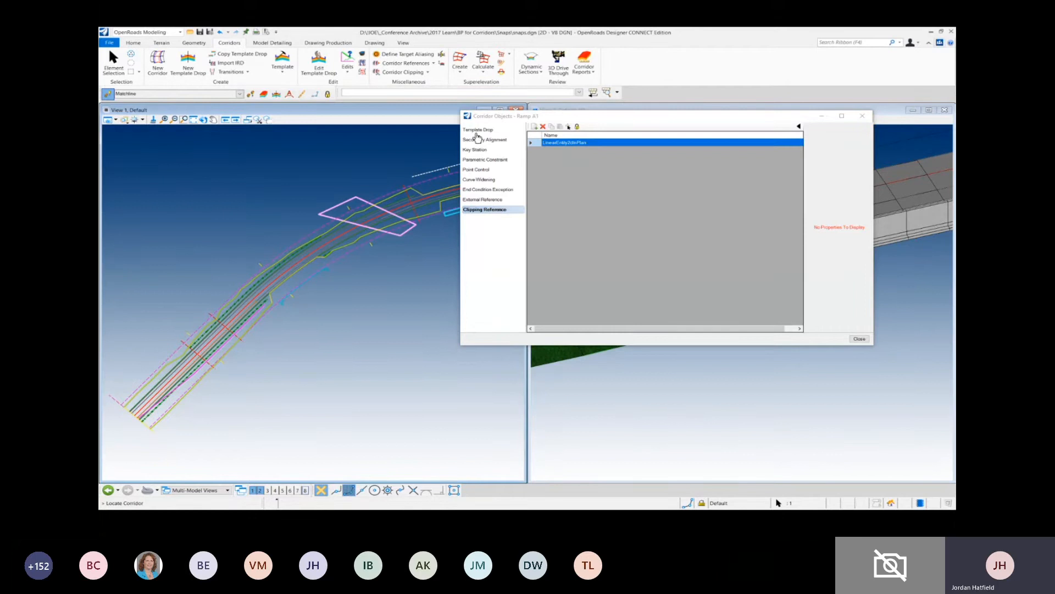
- Review the three key stations of the Ramp A1 corridor one by one against the plan view
click(476, 150)
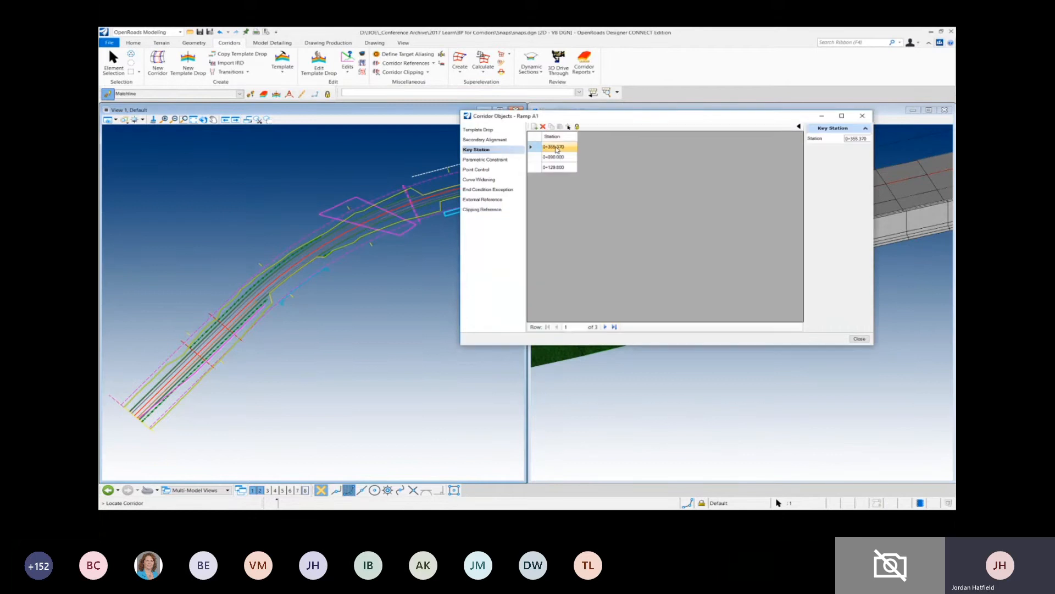
click(556, 157)
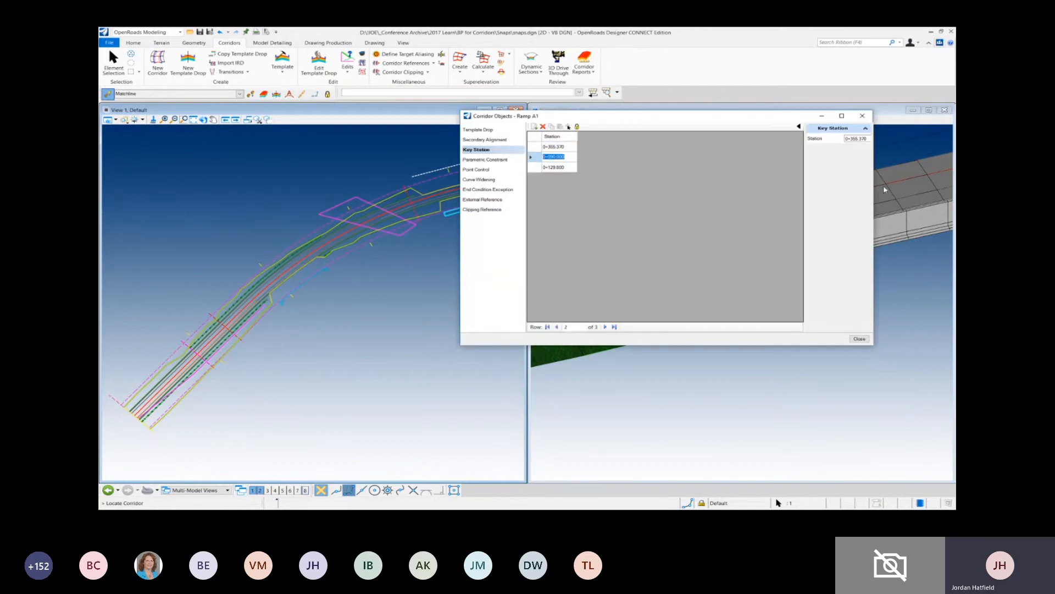
click(556, 167)
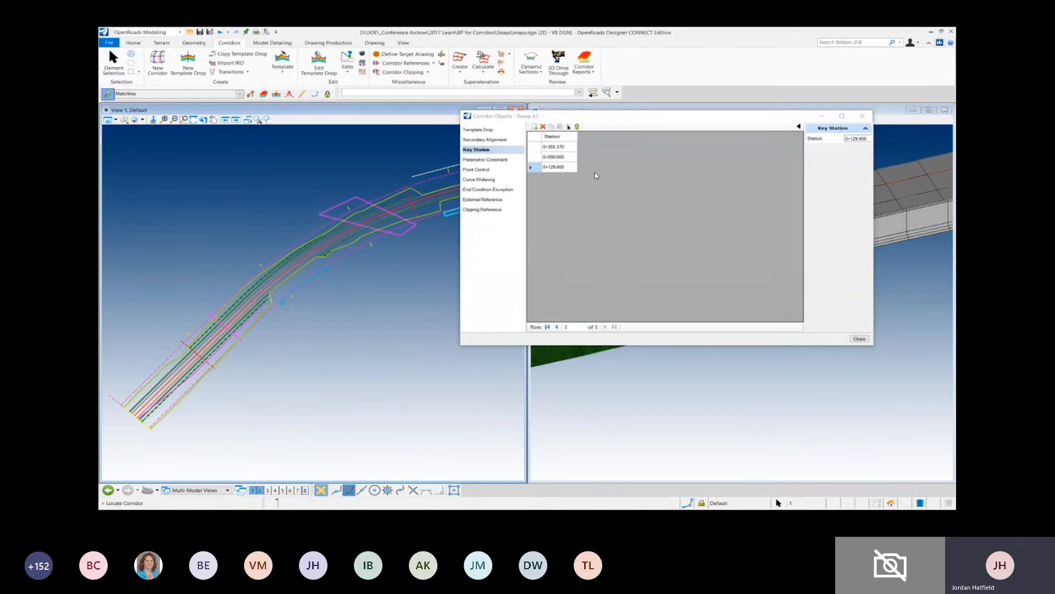
- Show the Ramp A1 corridor's point control, toggle the corridor objects lock and toggle it back, and close the corridor objects
click(481, 169)
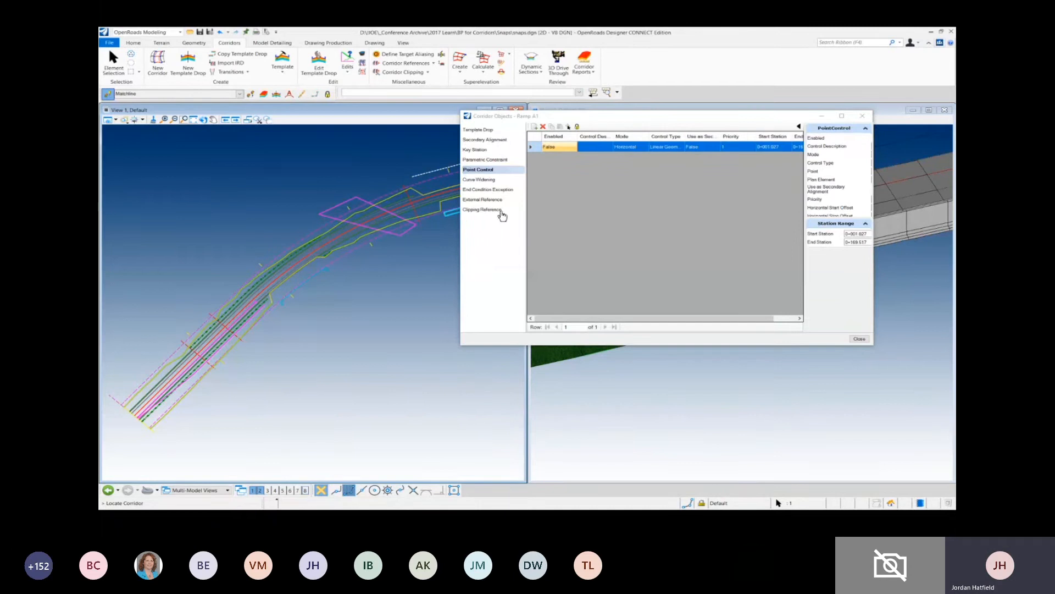
click(577, 127)
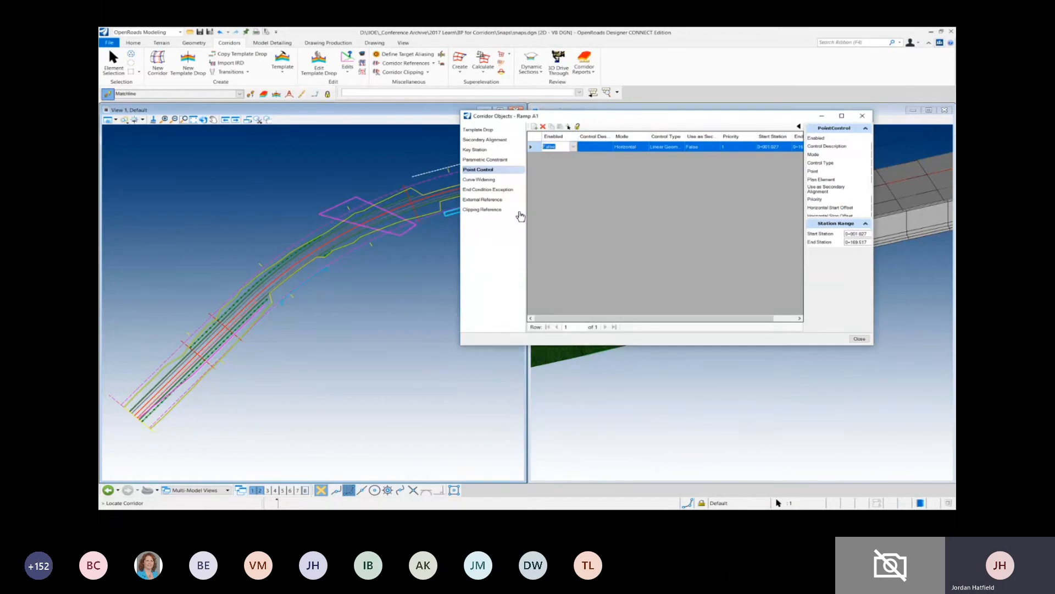
click(577, 126)
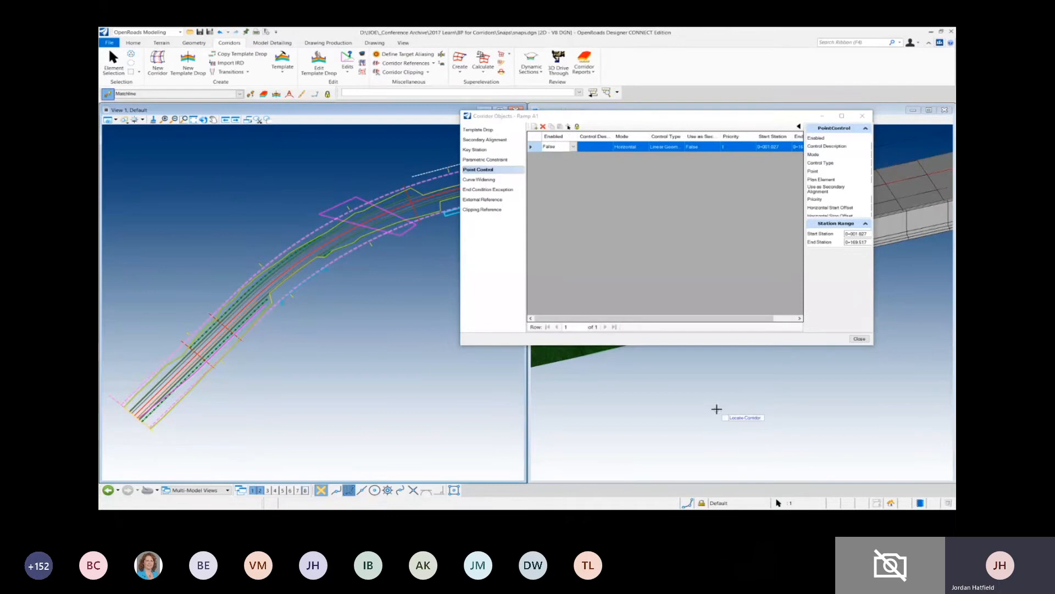
click(859, 339)
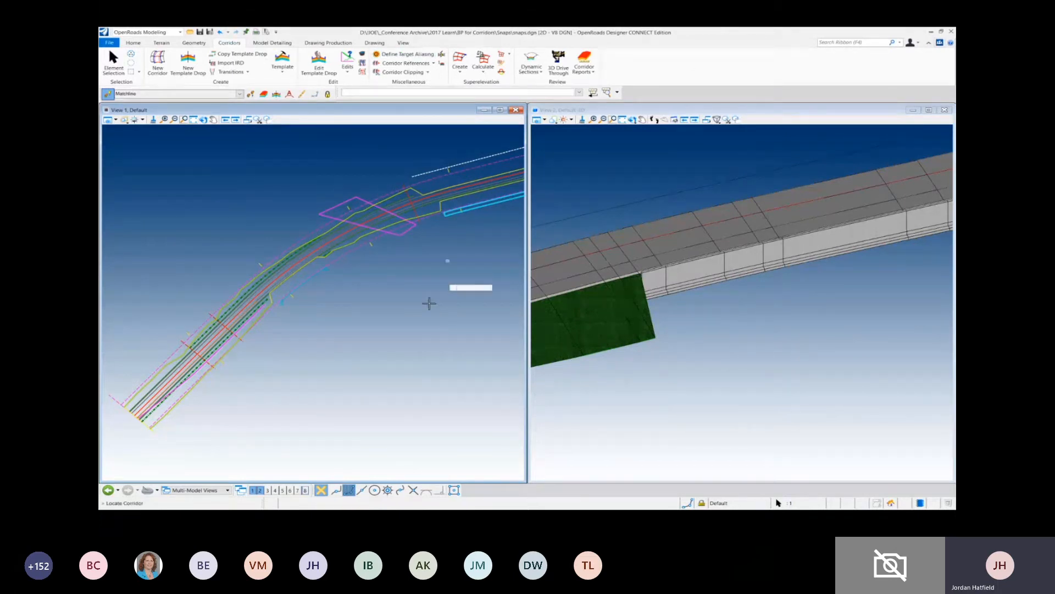
- Open target aliasing for the Ramp A1 corridor
click(344, 255)
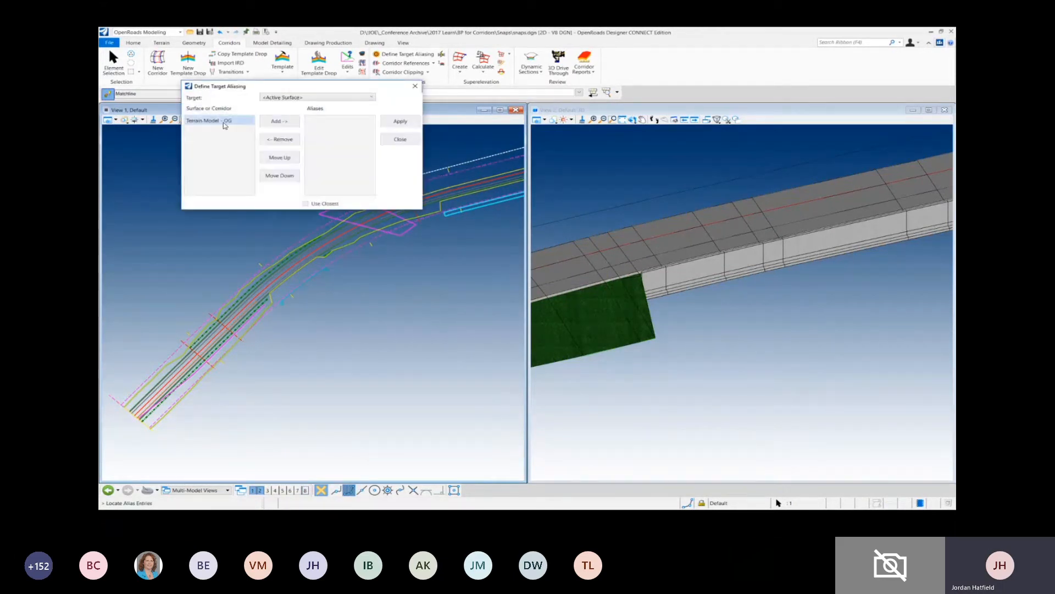
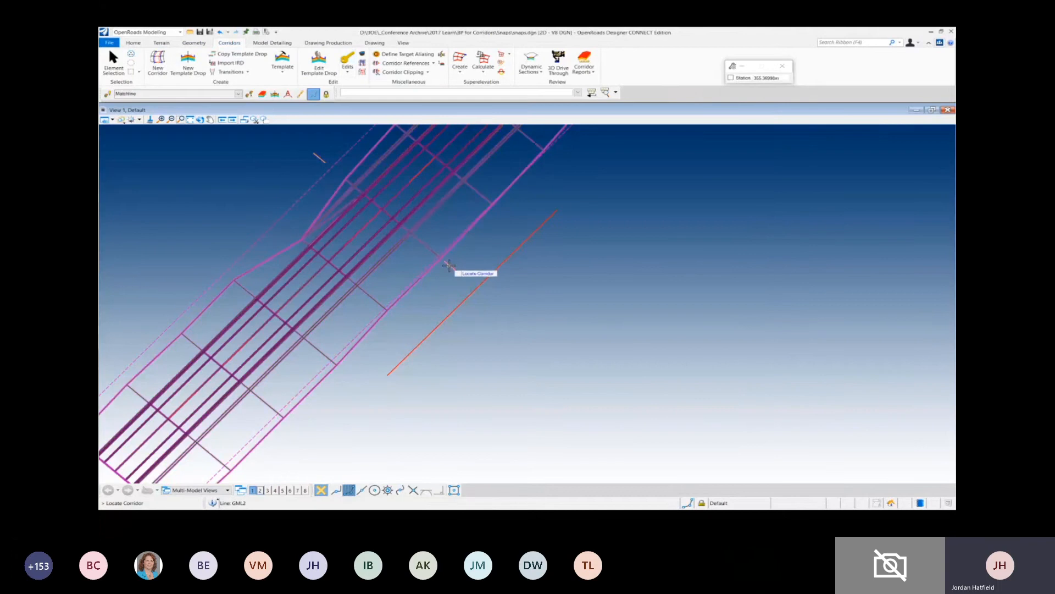
- Add key stations to the corridor at both ends of the adjacent red line, turning off persistent snaps before the second one
click(450, 266)
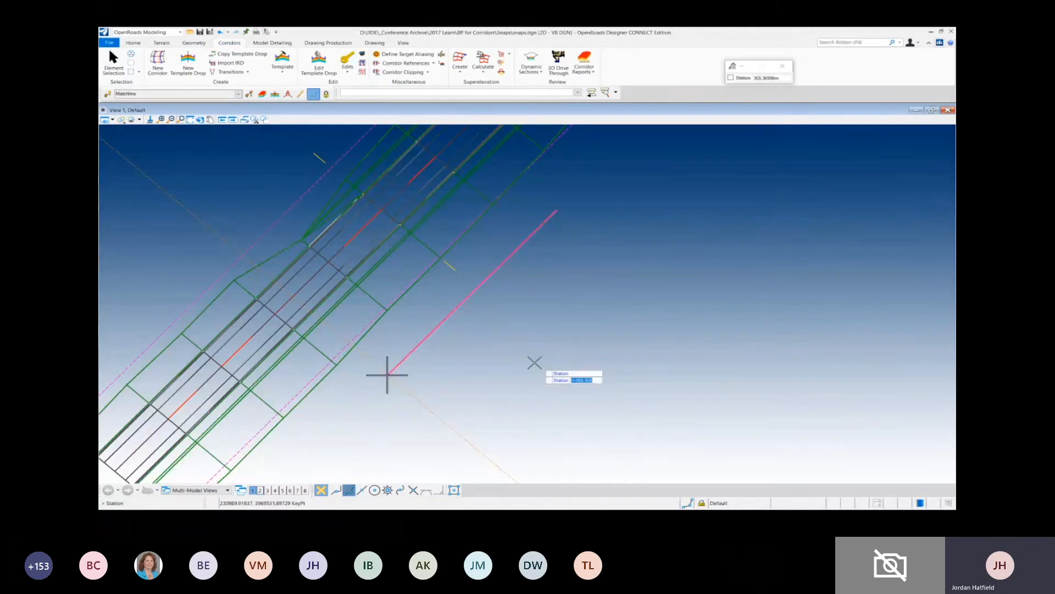
click(520, 353)
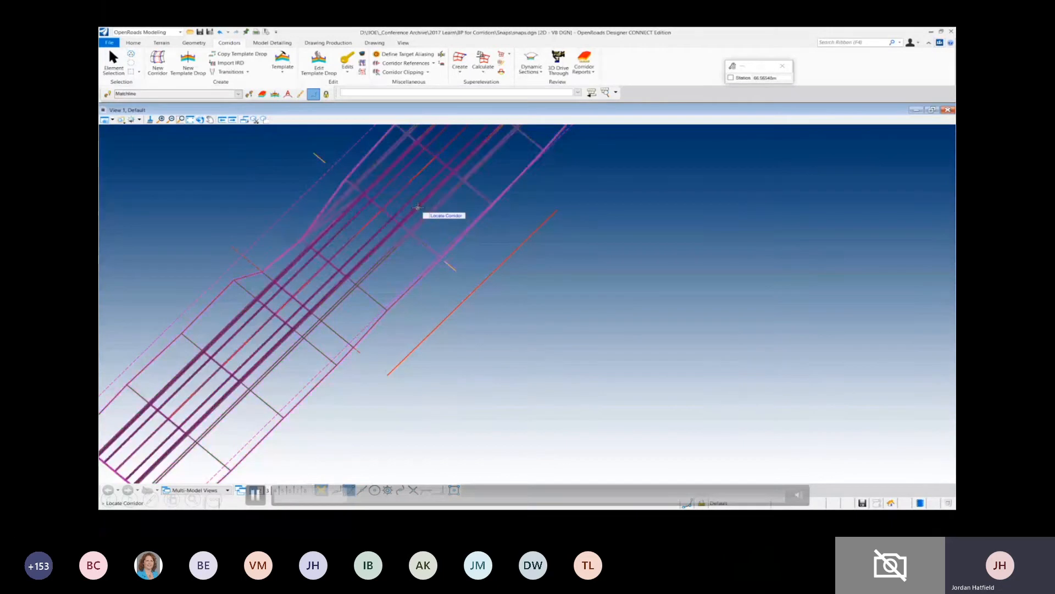
click(314, 95)
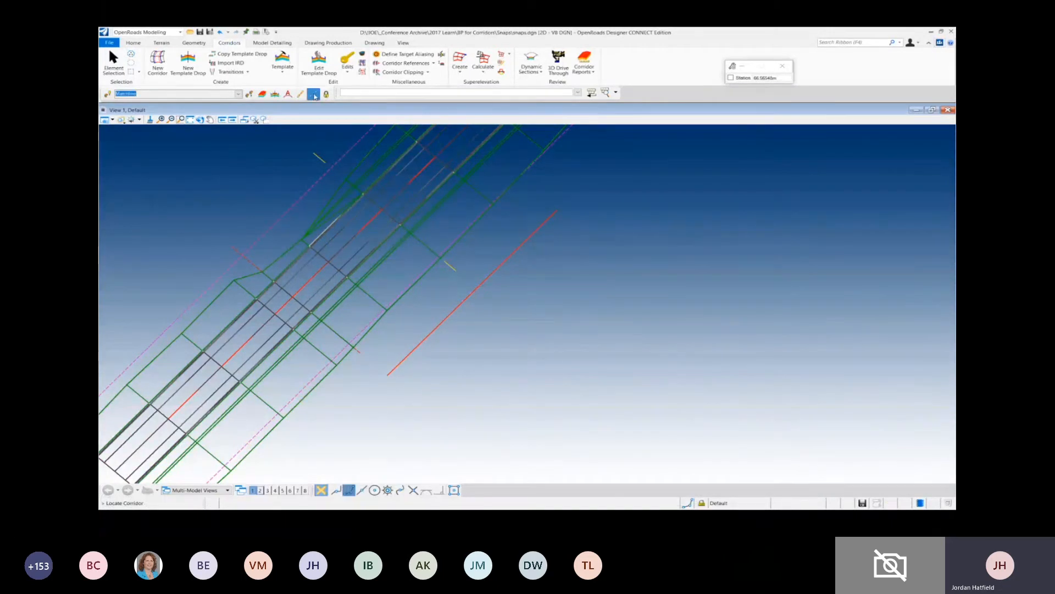
click(502, 195)
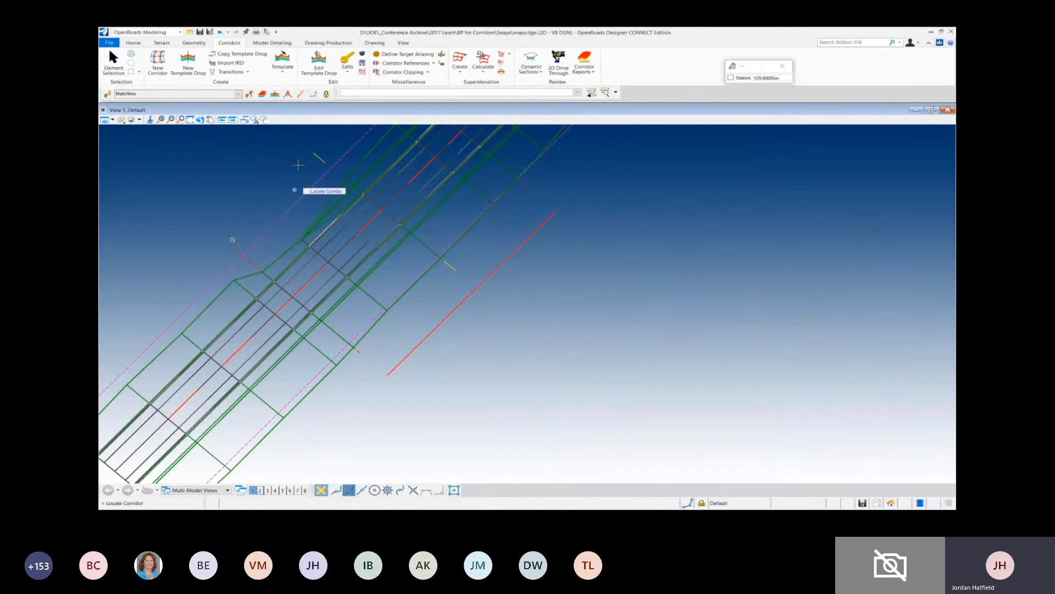
- Select the red line beside the corridor and shift it slightly
click(111, 65)
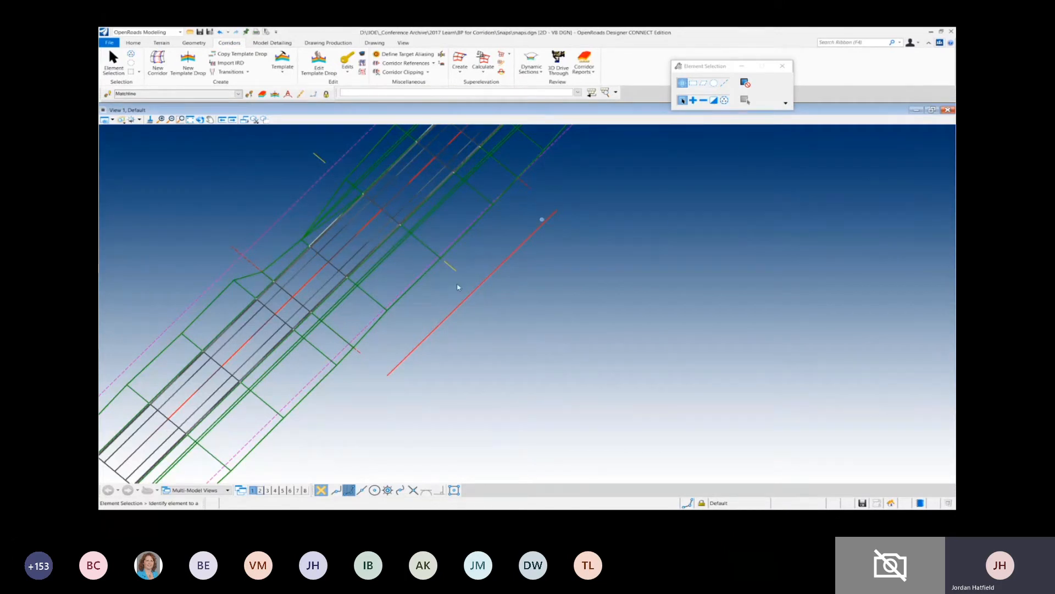
click(473, 292)
drag(480, 287, 496, 275)
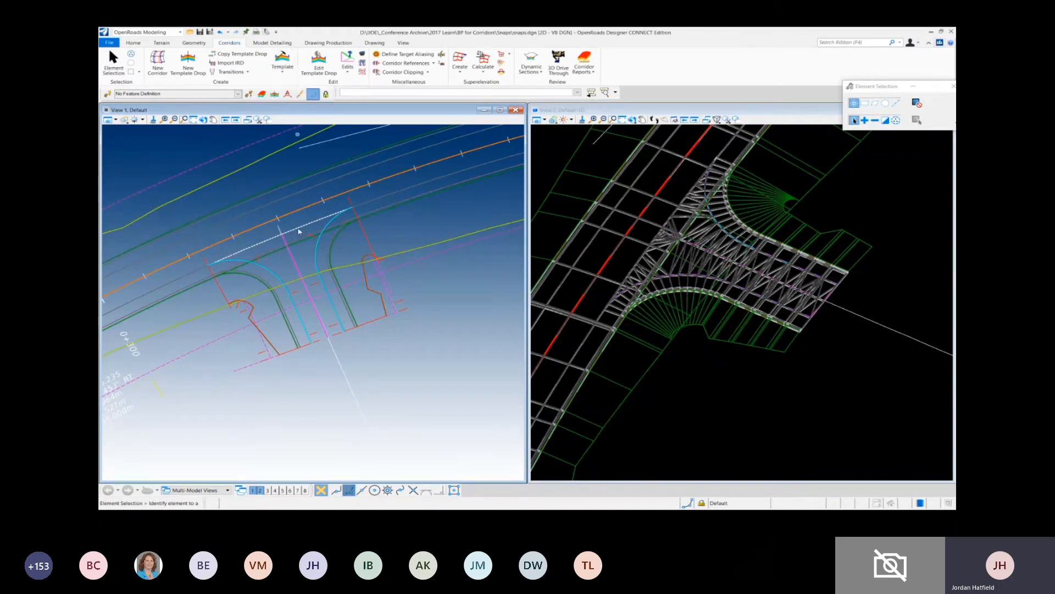
- Open the Ramp A1 2 Lanes template drop, review the horizontal feature constraint of the uppermost point above the centerline, and close without changes
click(437, 255)
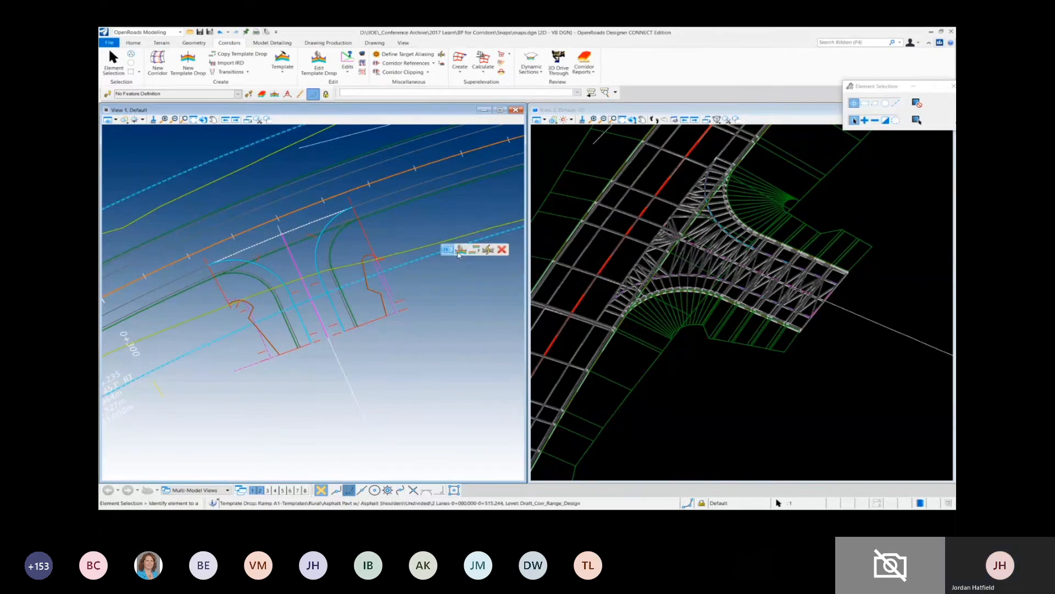
click(459, 252)
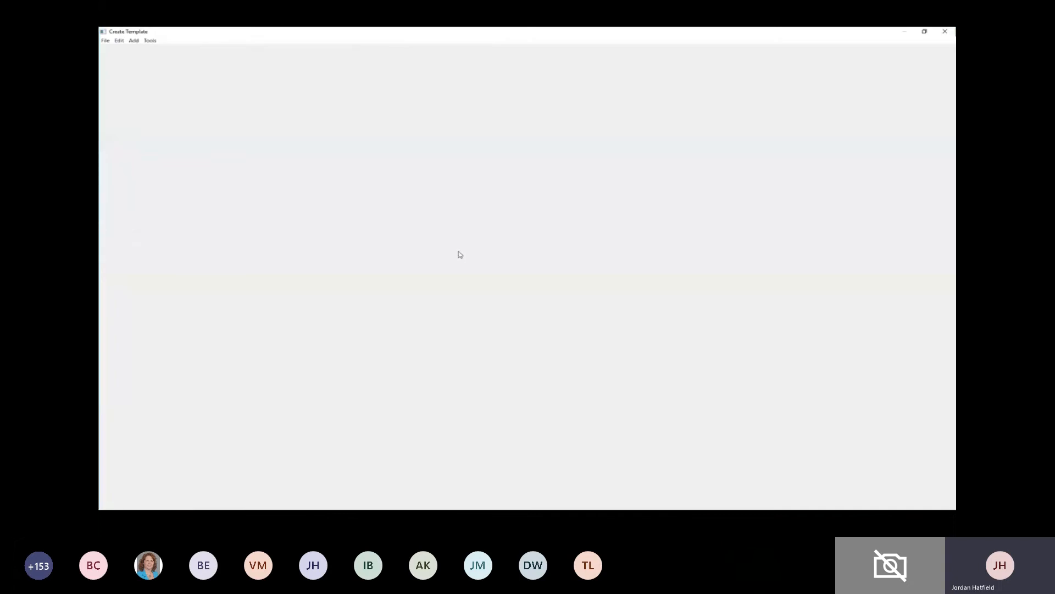
scroll(568, 251, up, 3)
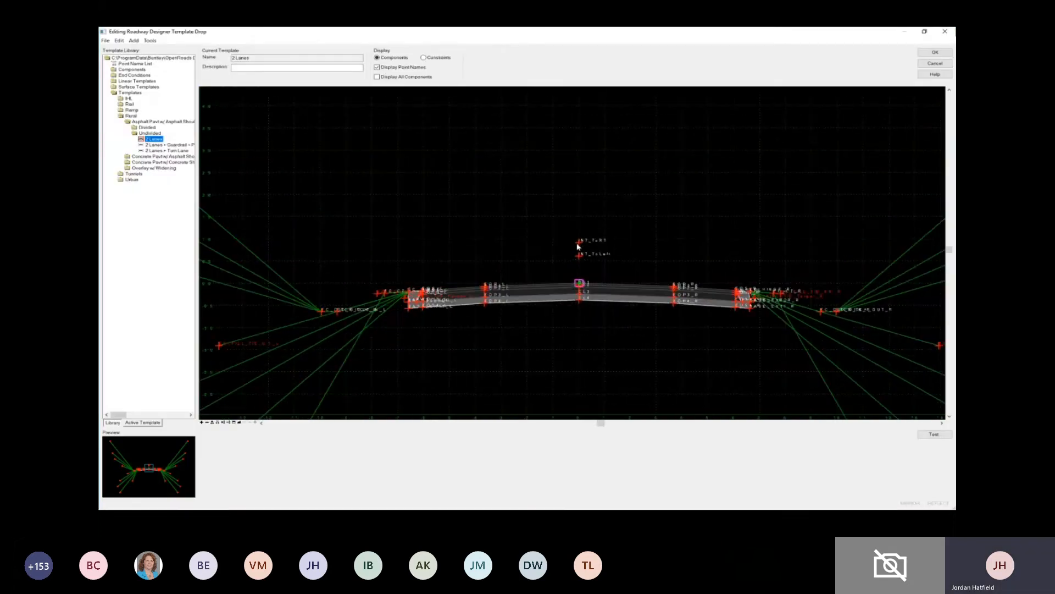
double_click(578, 244)
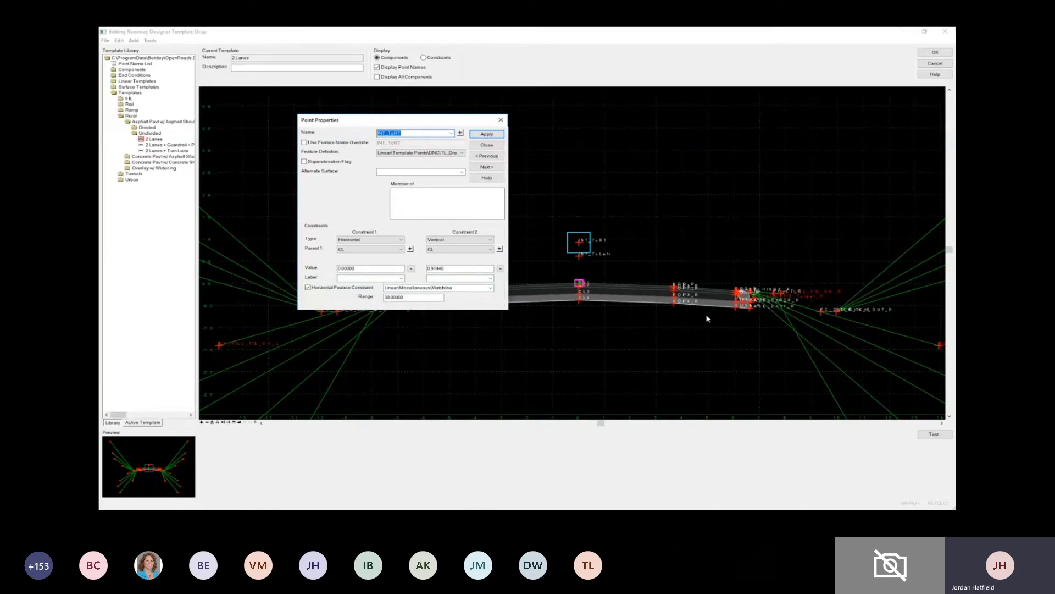
click(447, 288)
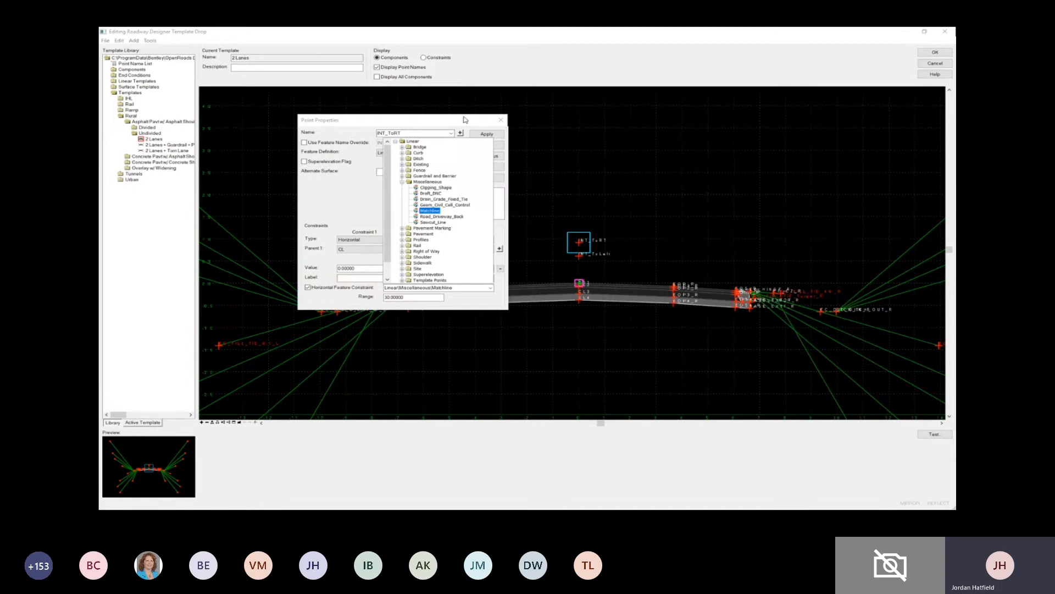
click(492, 127)
click(486, 147)
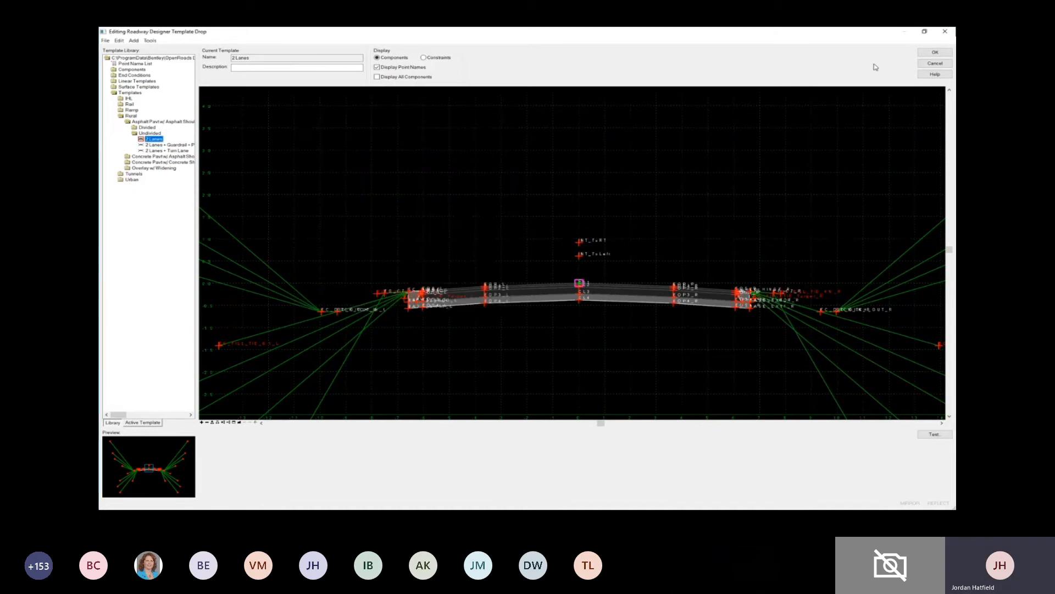
click(935, 63)
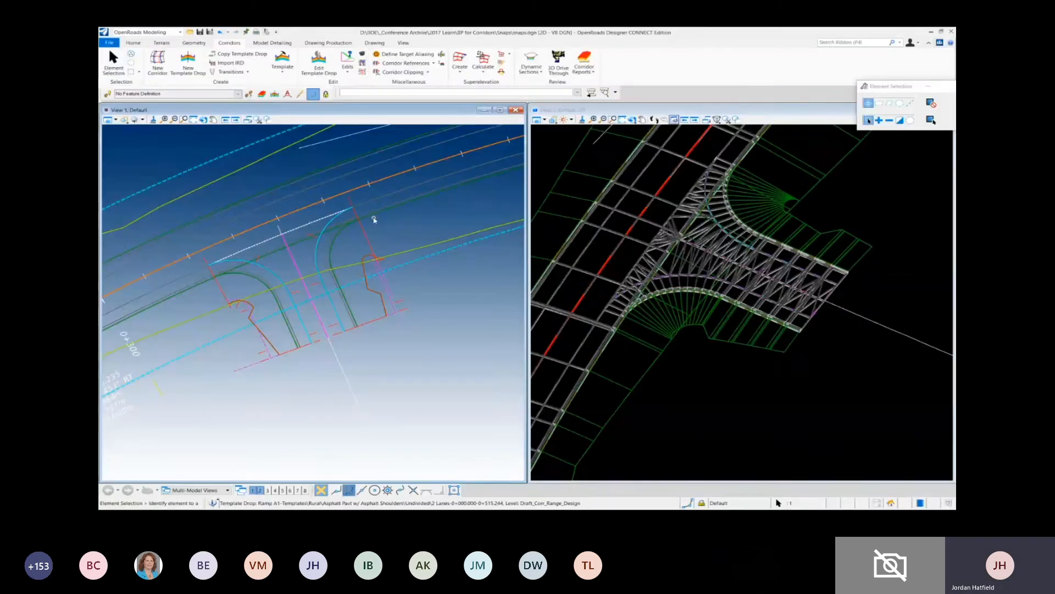
- Set the active feature definition to the Linear Miscellaneous Matchline and turn off persistent snaps
click(238, 94)
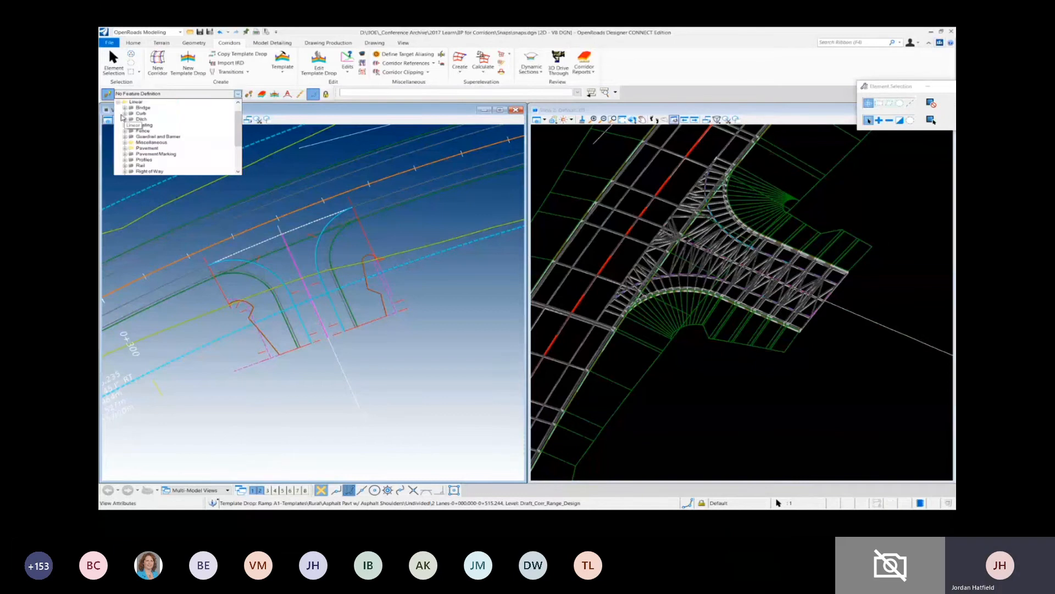
click(125, 142)
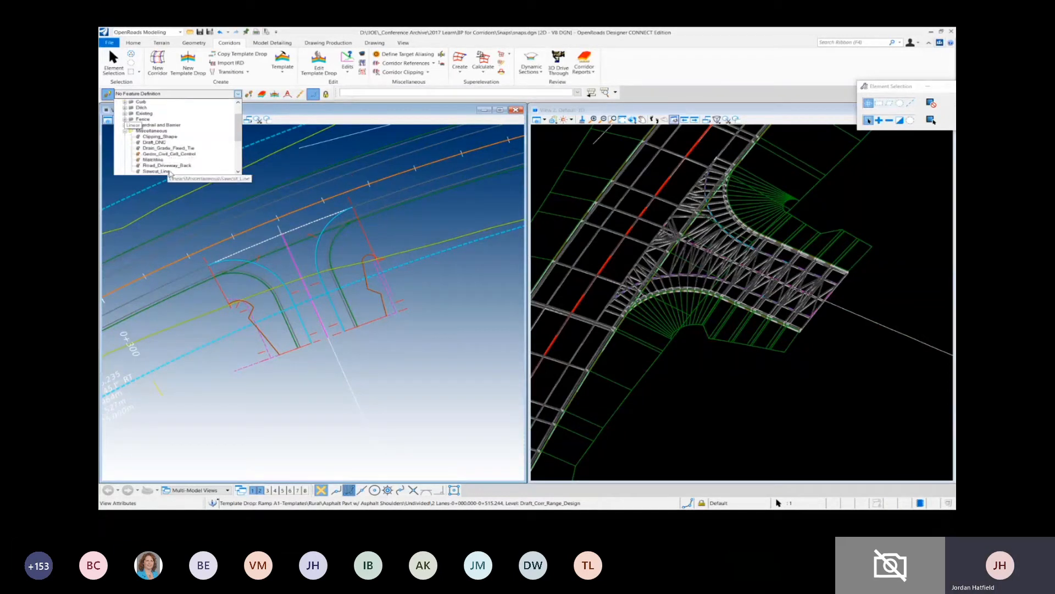
click(154, 159)
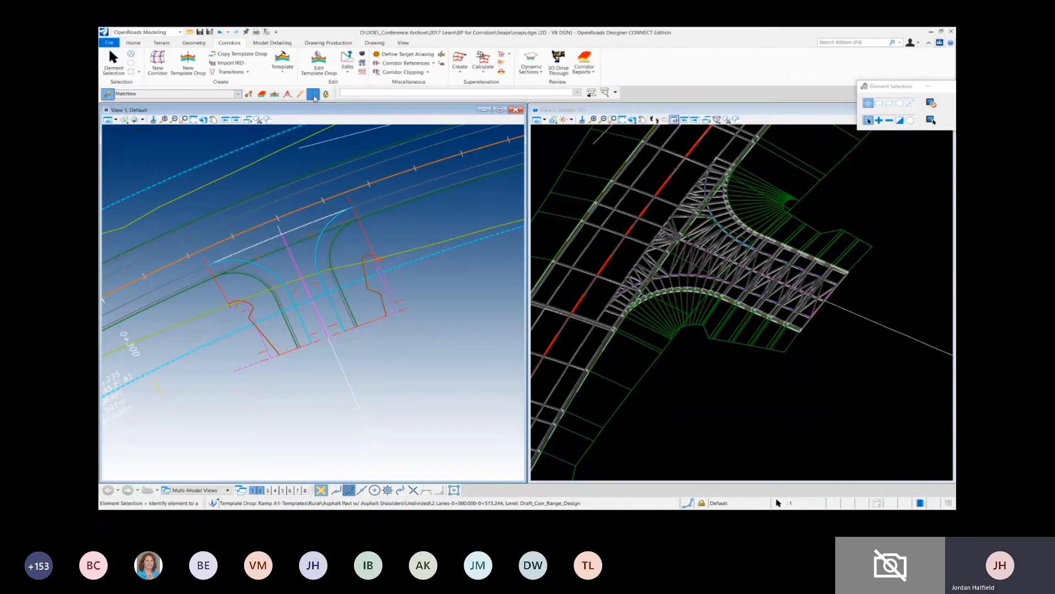
click(312, 95)
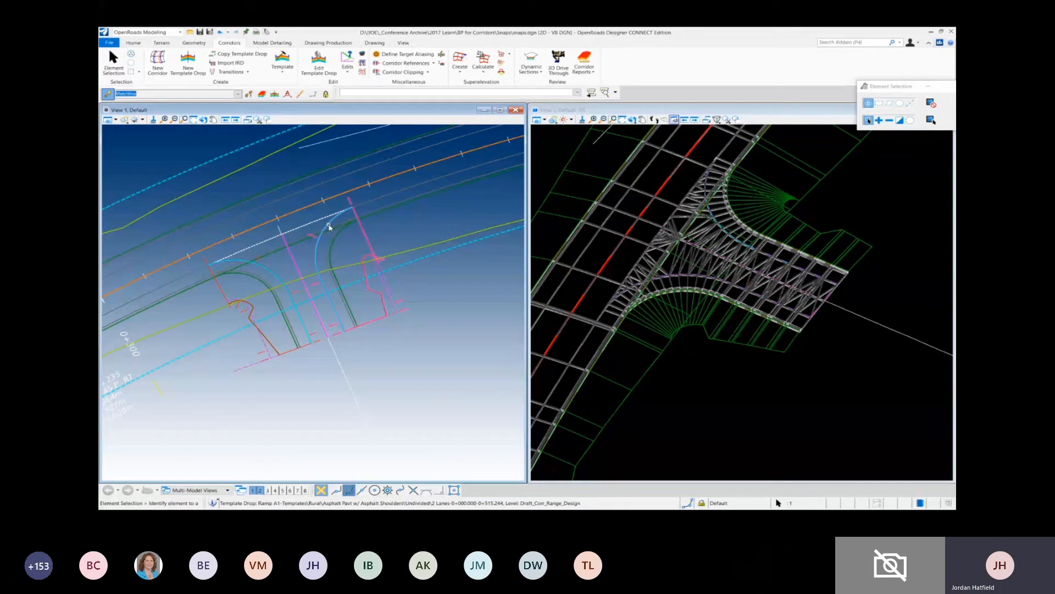
- Create a partial offset of the Ramp A1 centerline at 30, spanning from one outer end of the intersection's pavement returns to the other
mouse_move(329, 227)
click(197, 44)
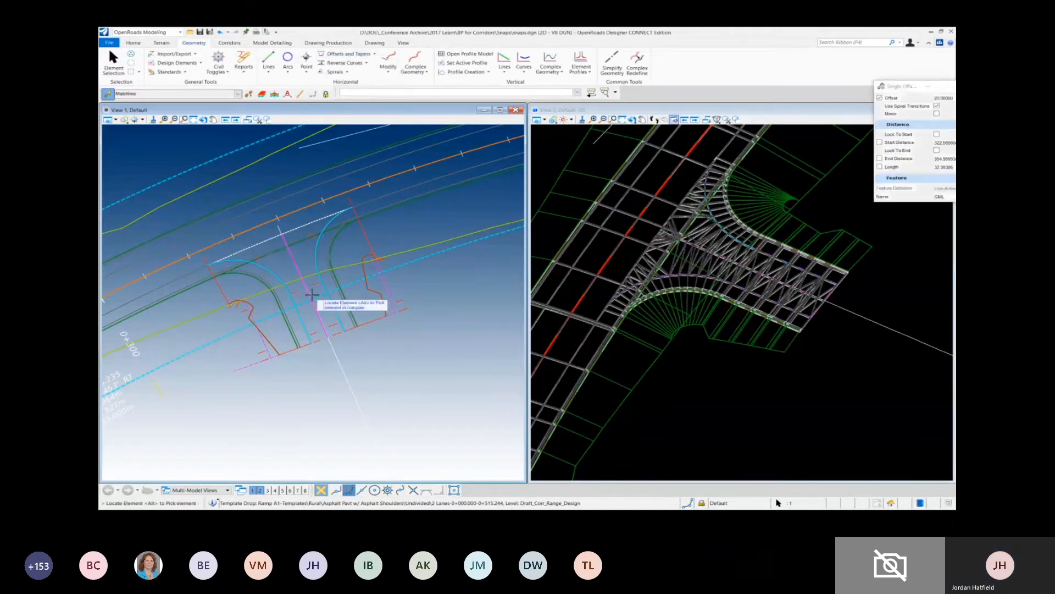
click(286, 214)
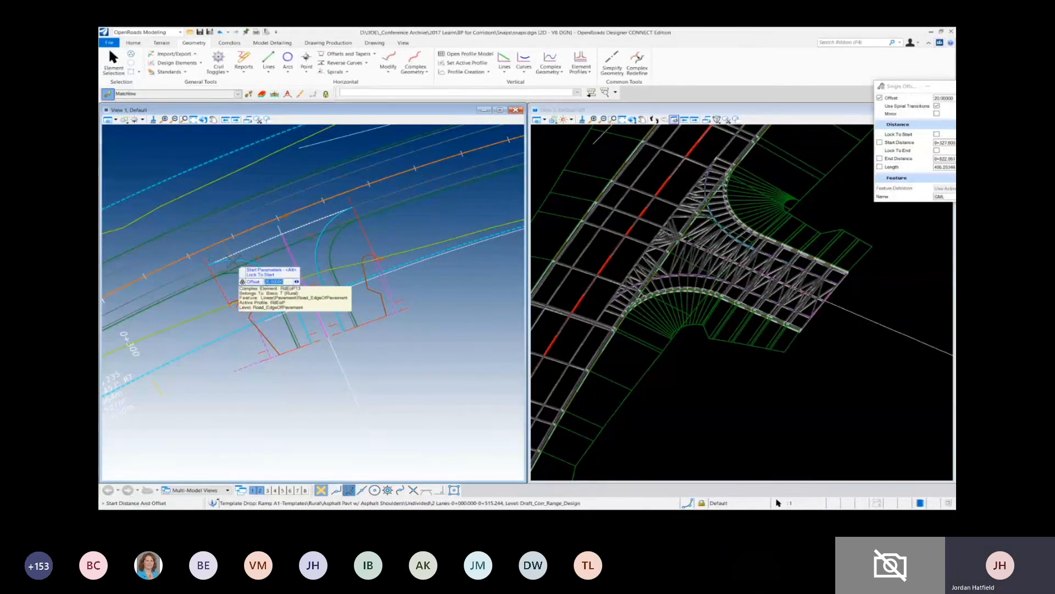
text(30)
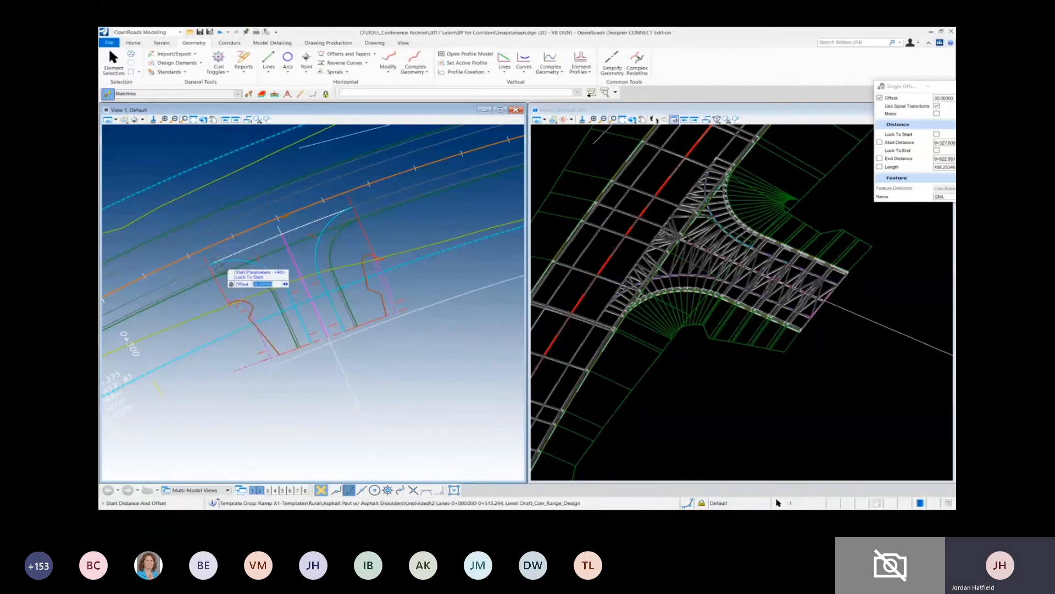
click(207, 265)
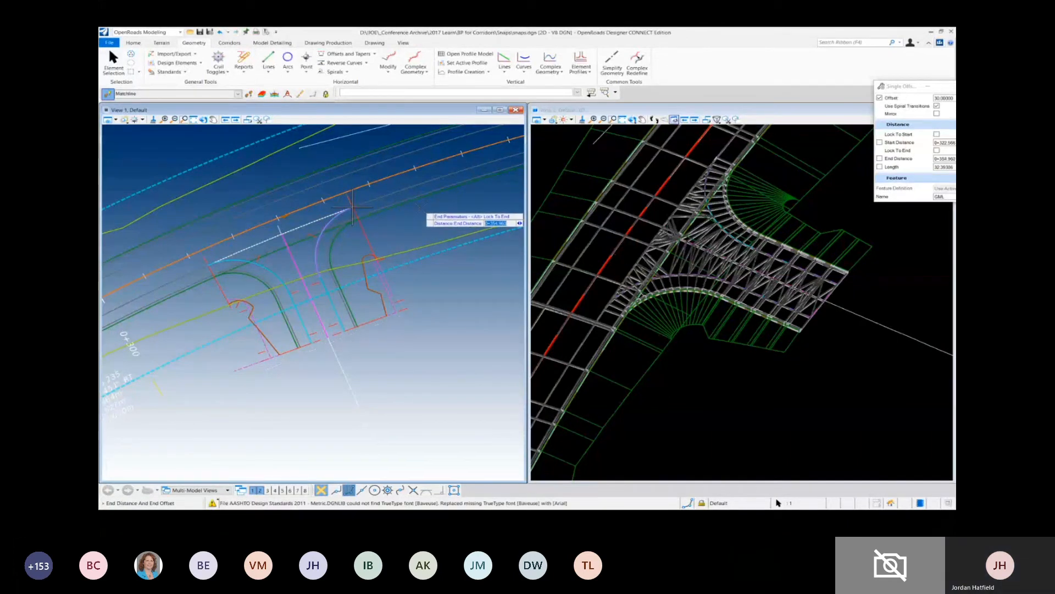
click(351, 207)
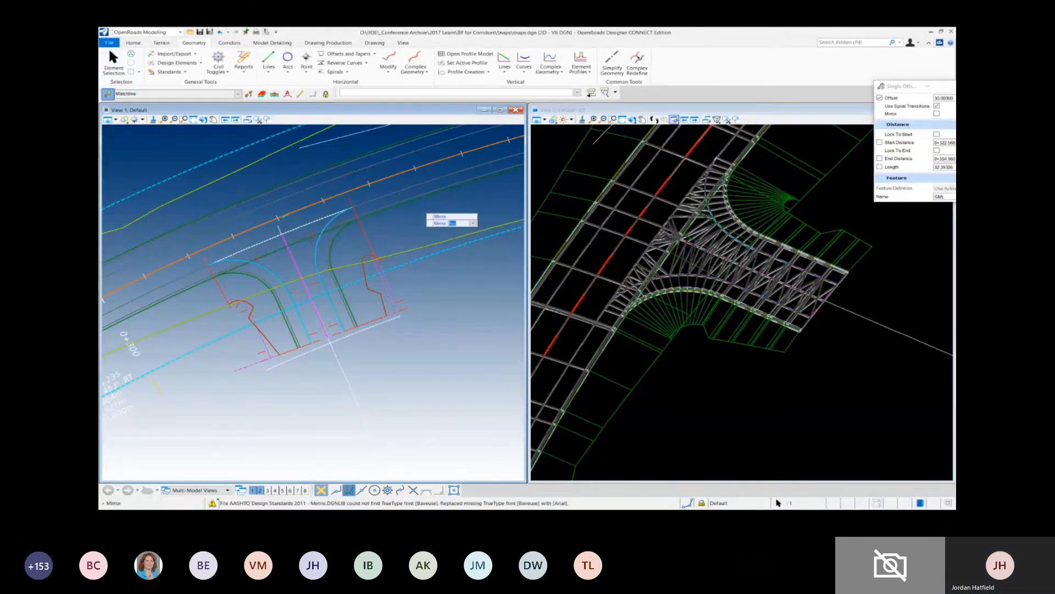
click(420, 299)
key(Escape)
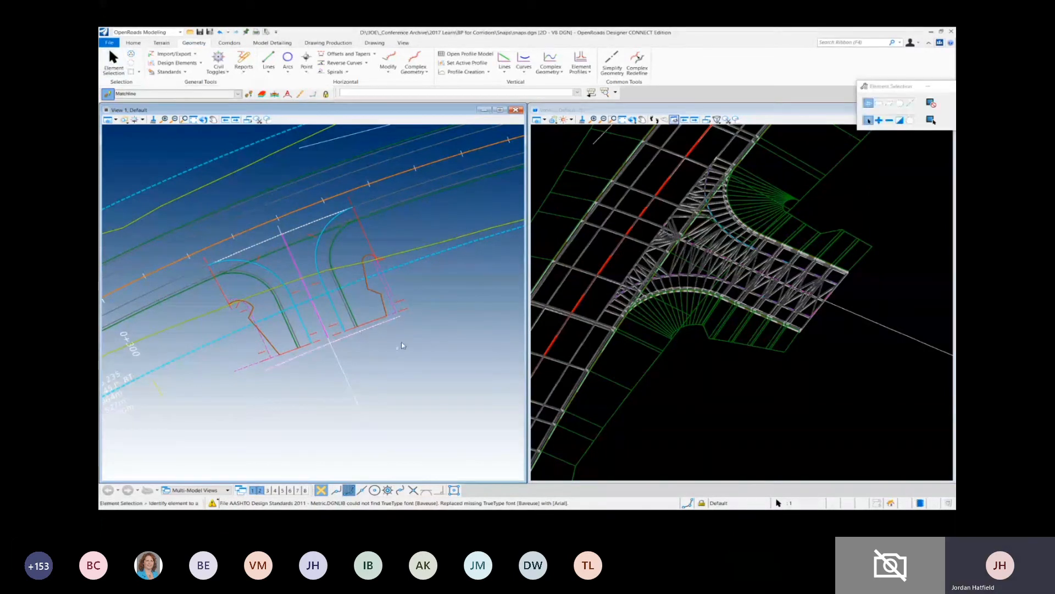
- Add the offset matchline as a corridor reference for the Ramp A1 corridor
click(233, 45)
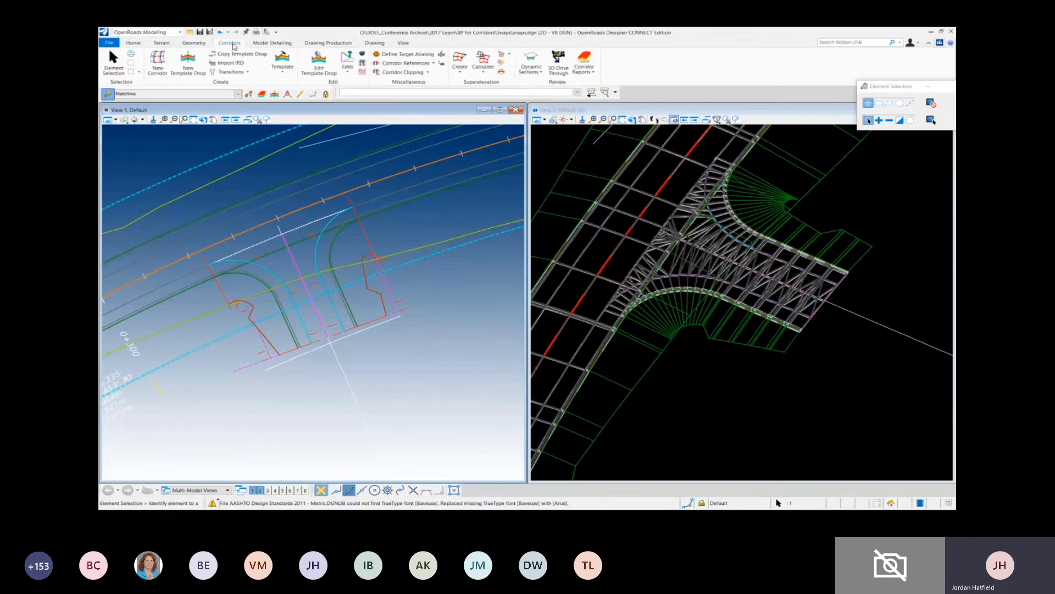
click(426, 67)
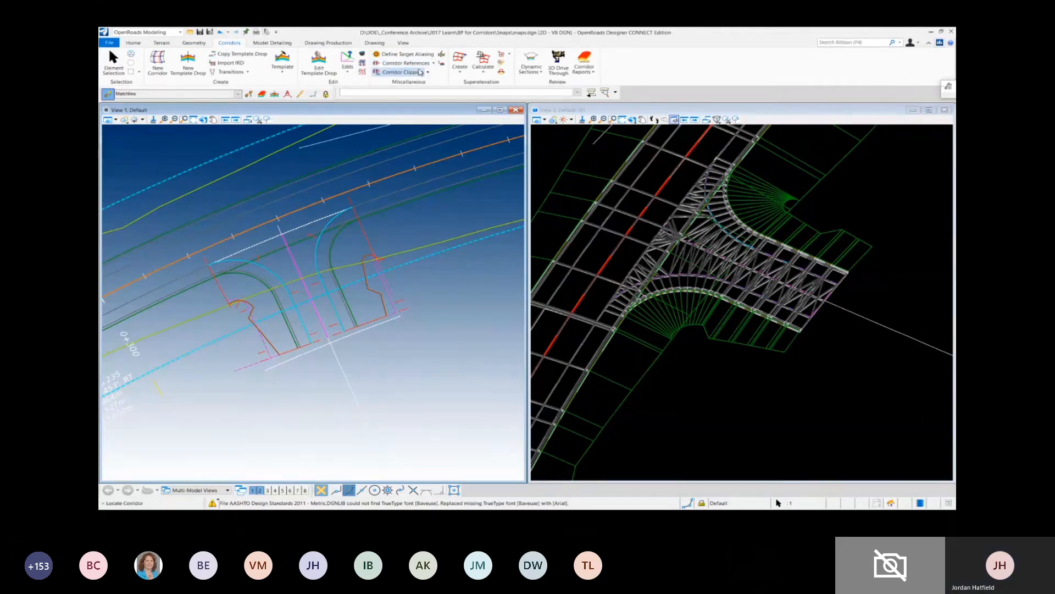
click(429, 246)
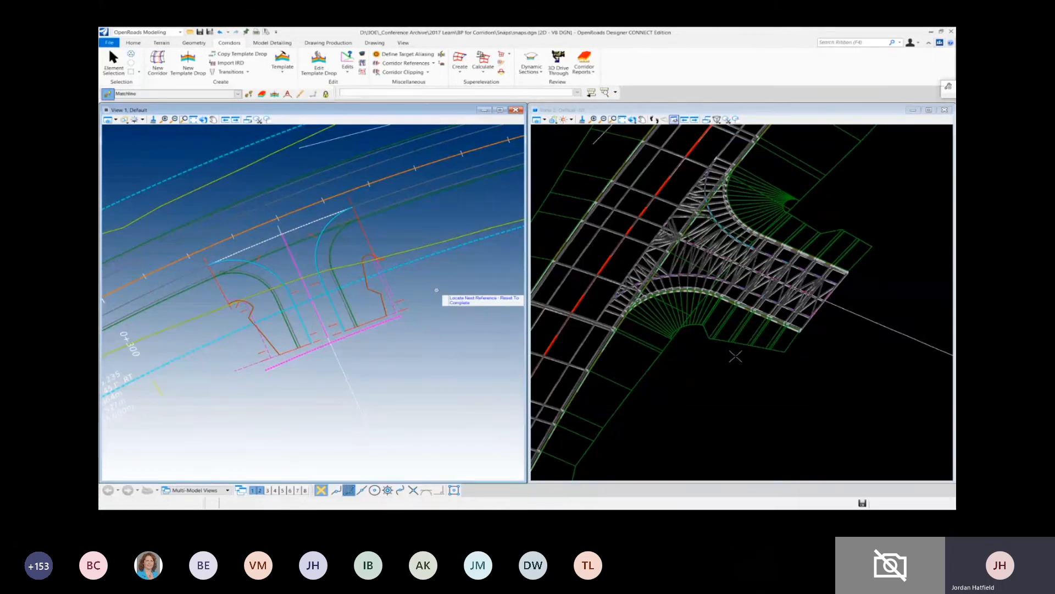
right_click(351, 340)
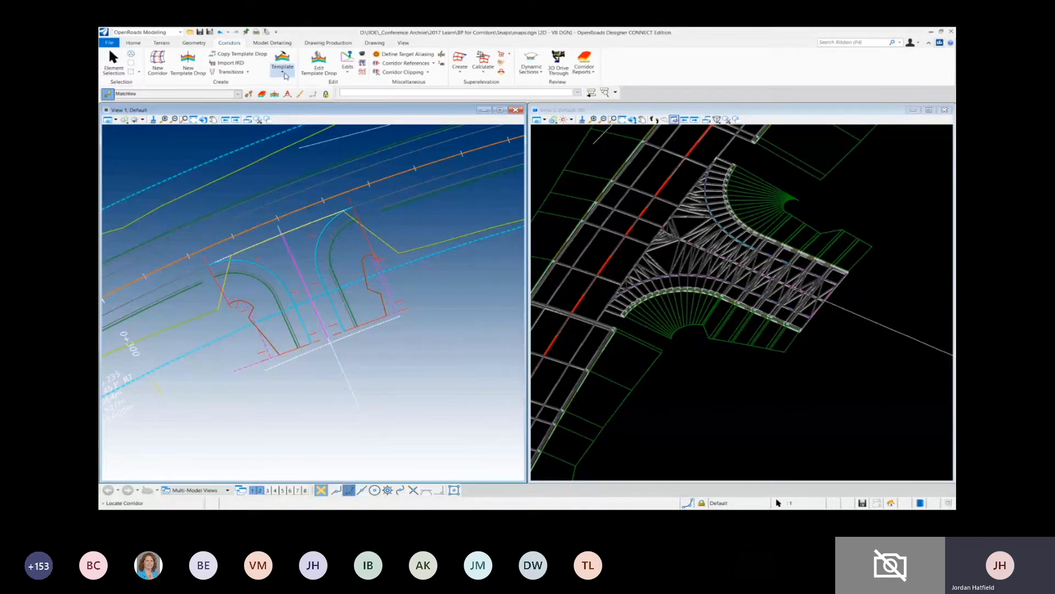
- Add key stations to the Ramp A1 corridor at both sides of the intersection, where the pavement returns meet the ramp
click(347, 62)
click(376, 94)
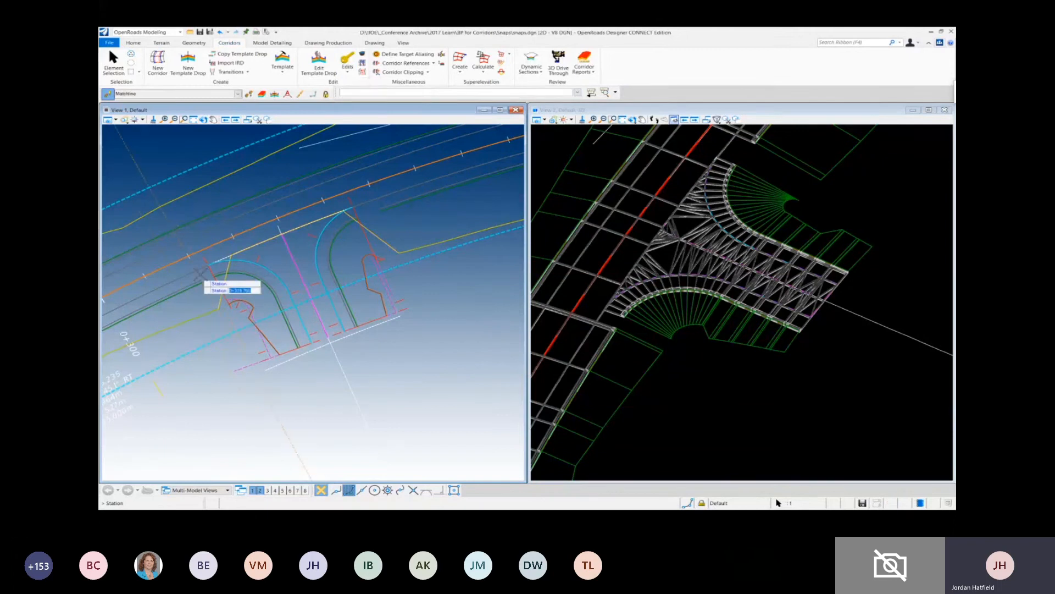
scroll(223, 264, up, 3)
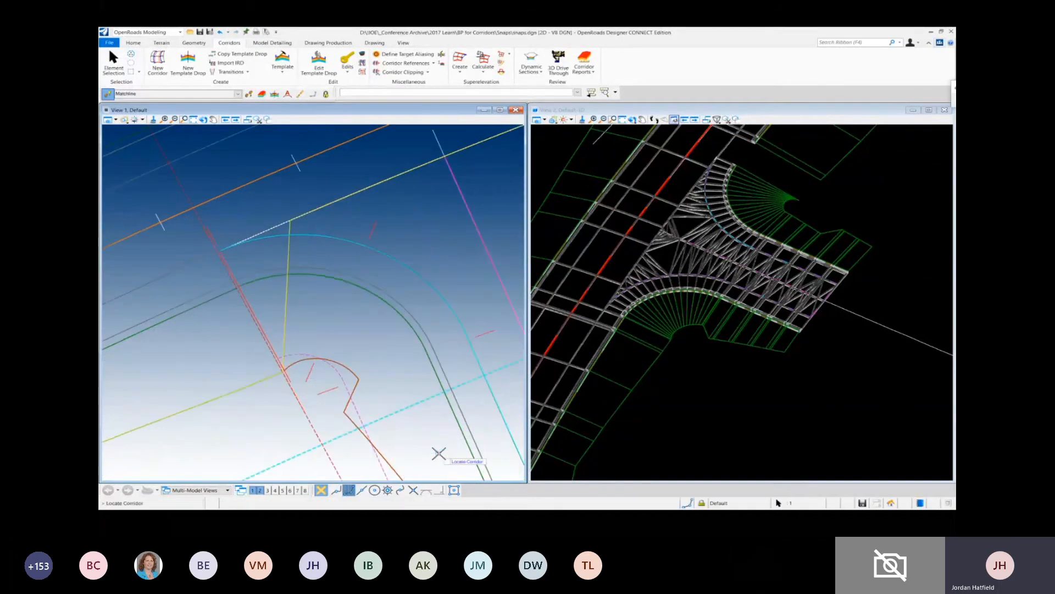
scroll(296, 360, down, 4)
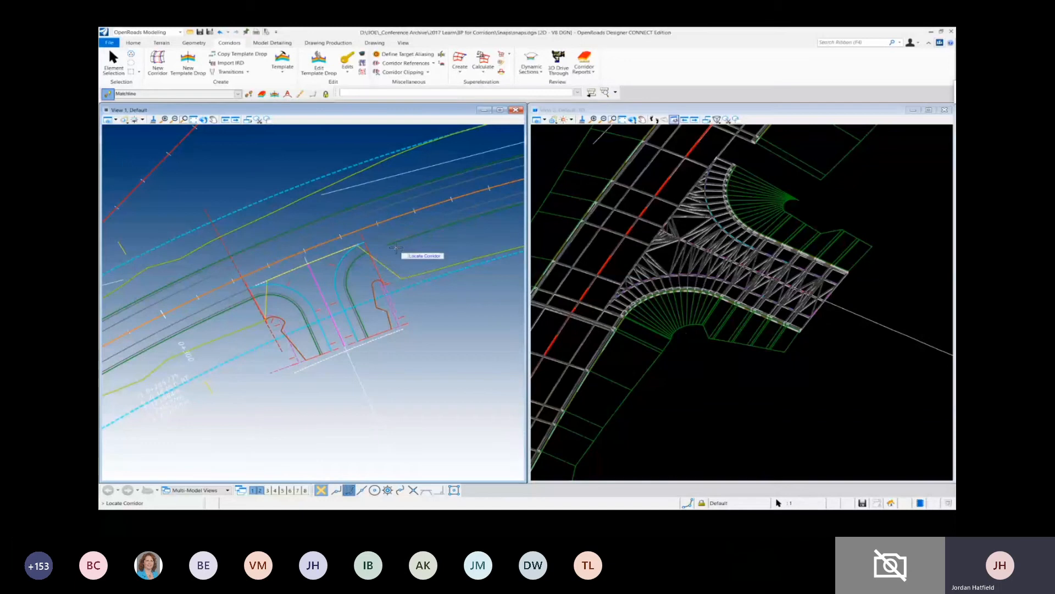
click(387, 268)
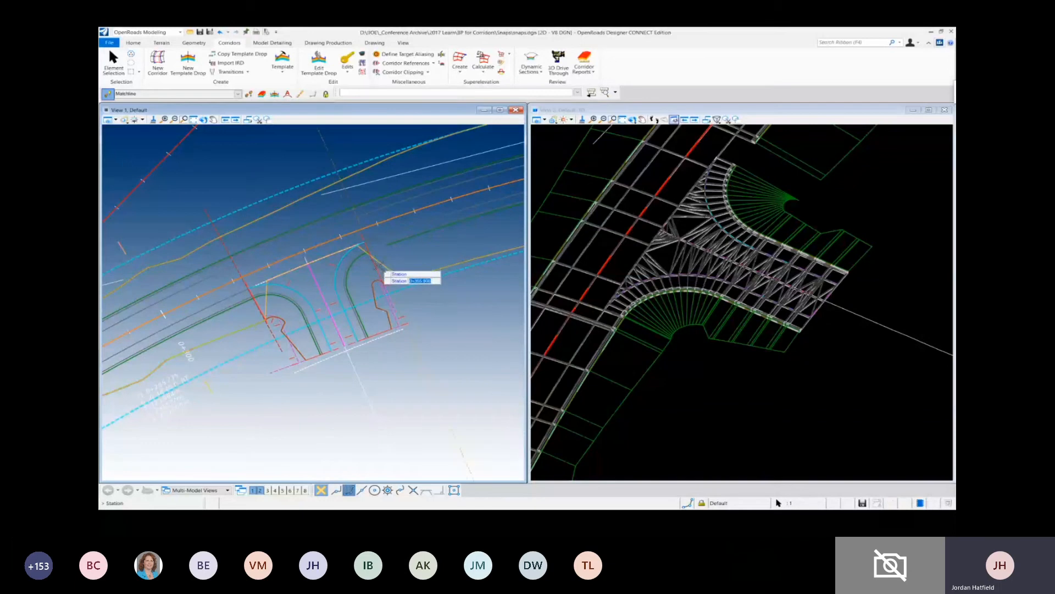